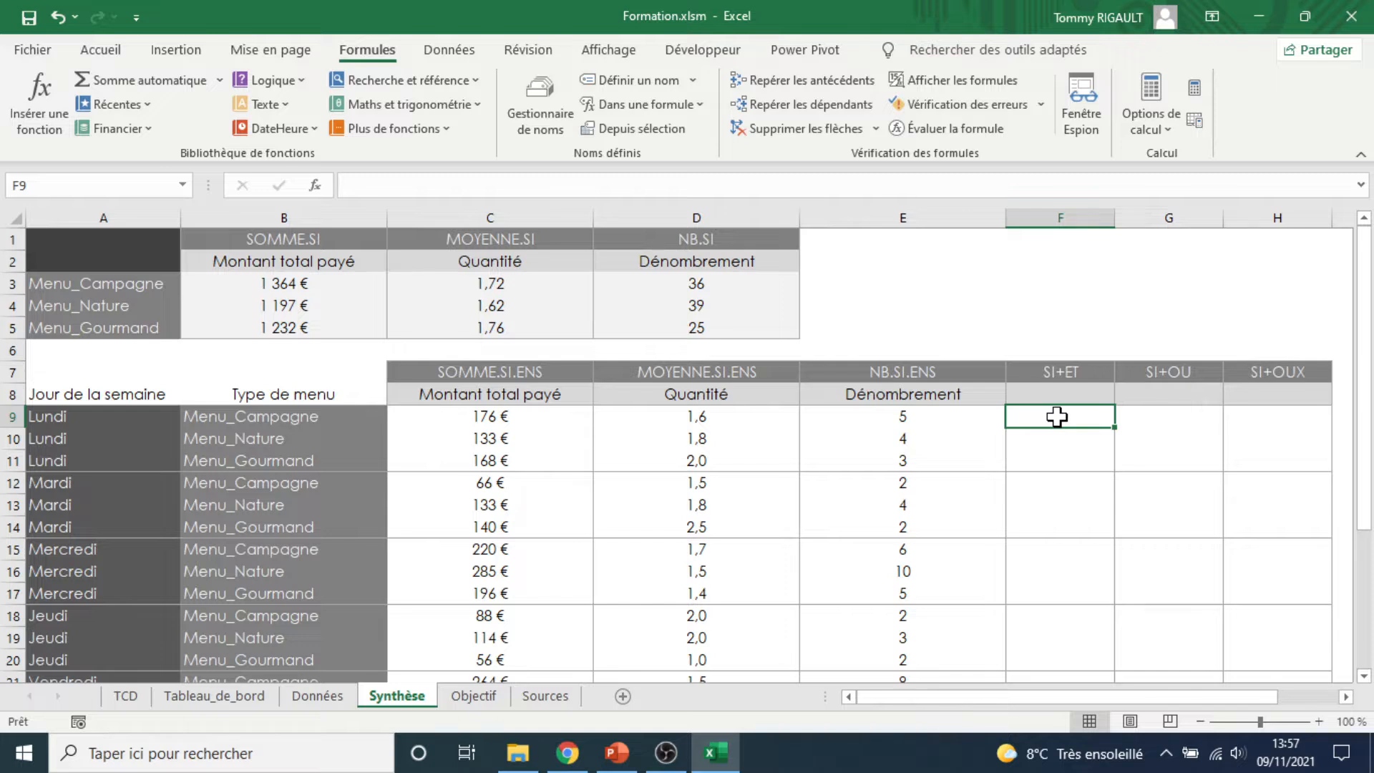
Begin a formula in cell F9 with the SI function and nest an ET function as its logical test
type("=SI")
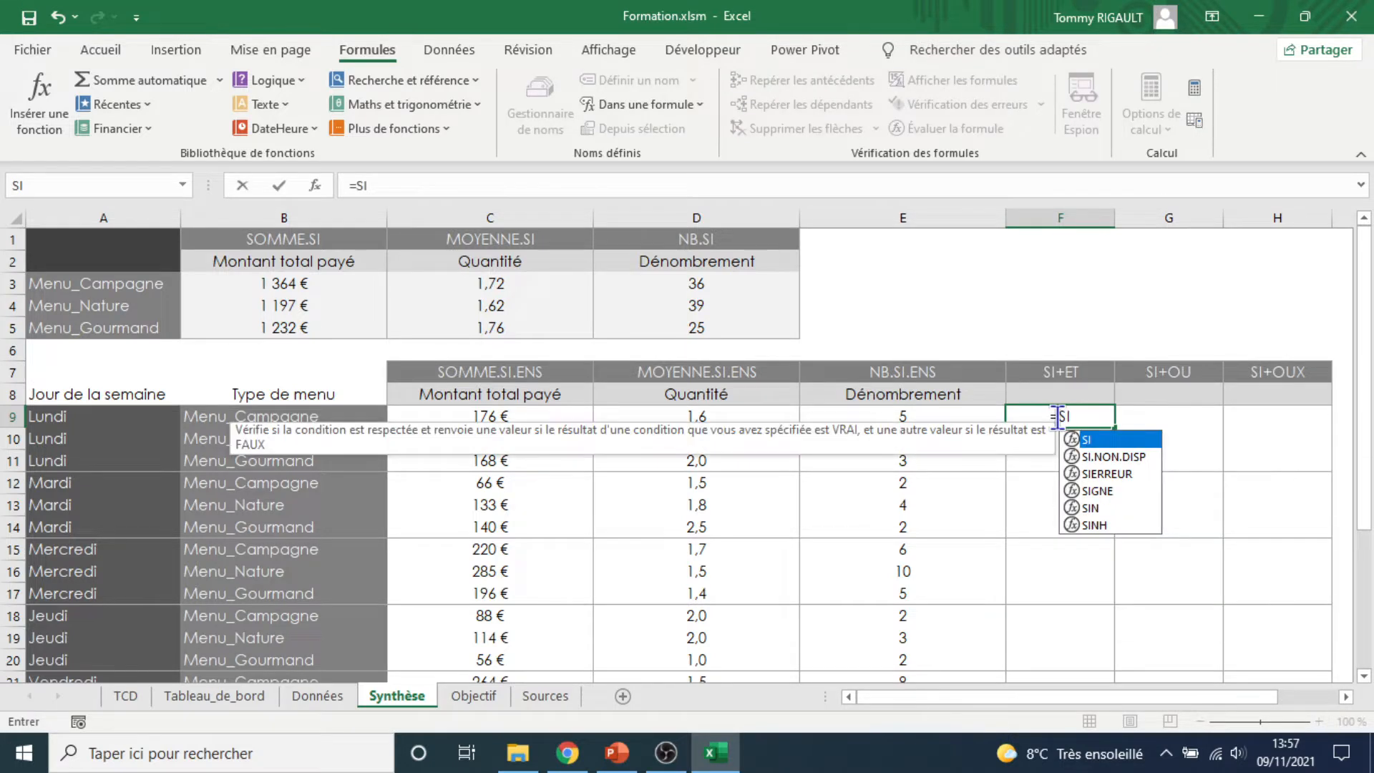
type("(")
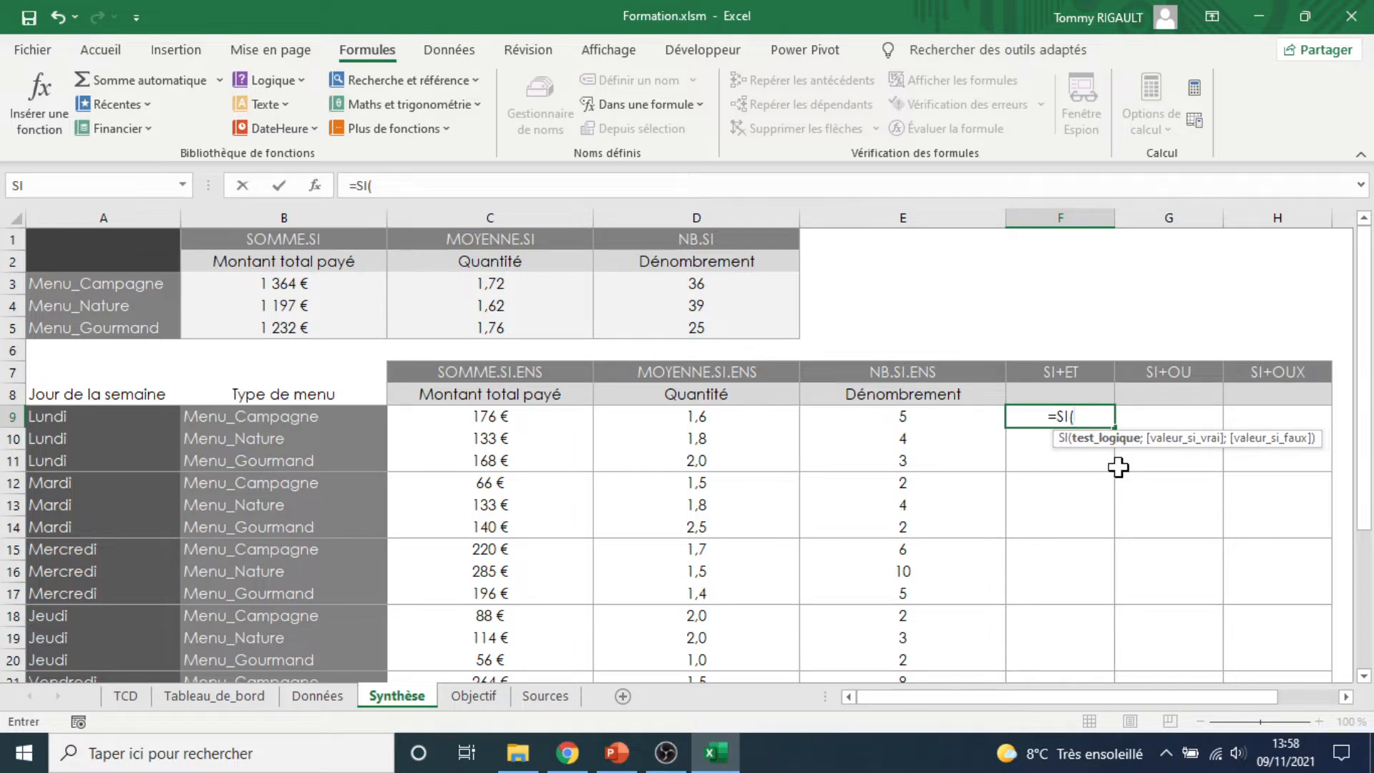
type("ET(")
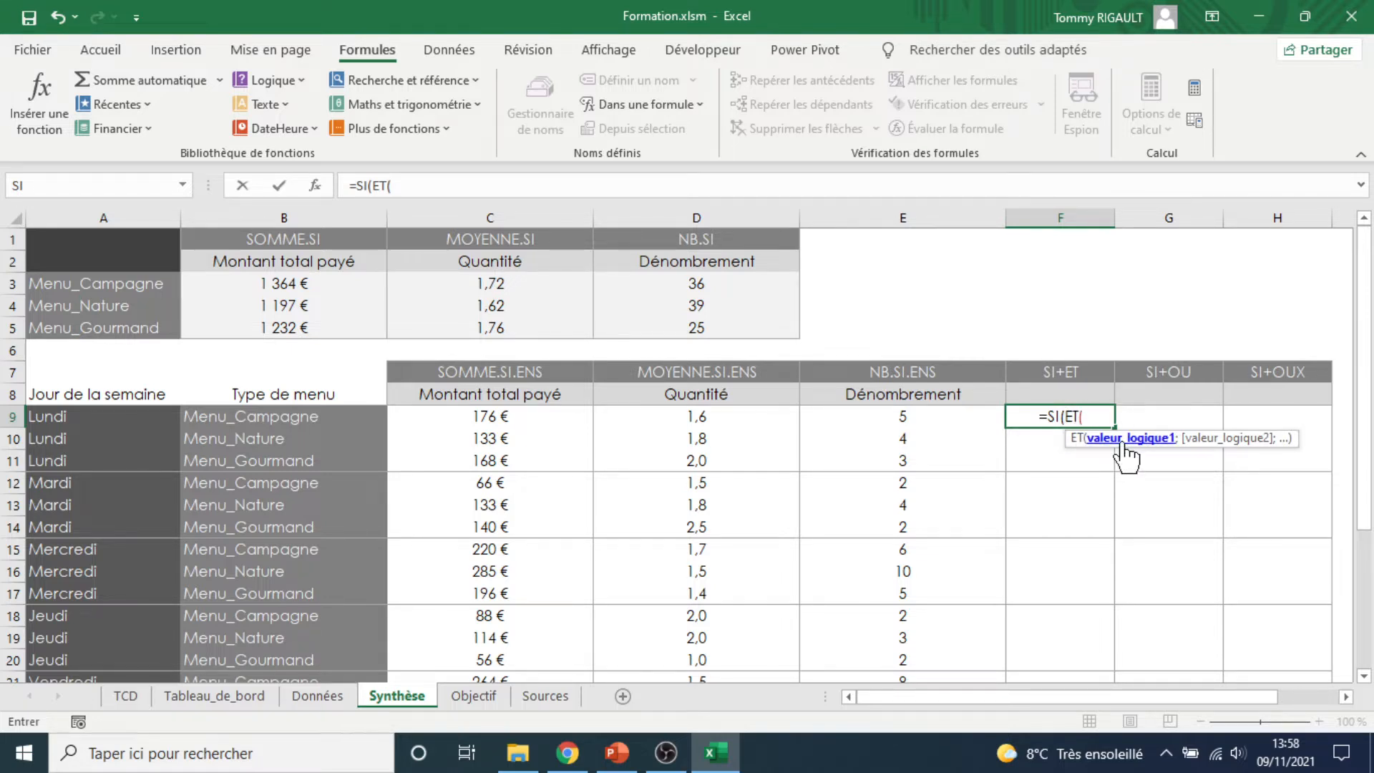
Compare the argument hints of the SI and ET functions within the unfinished formula in F9
left_click(412, 185)
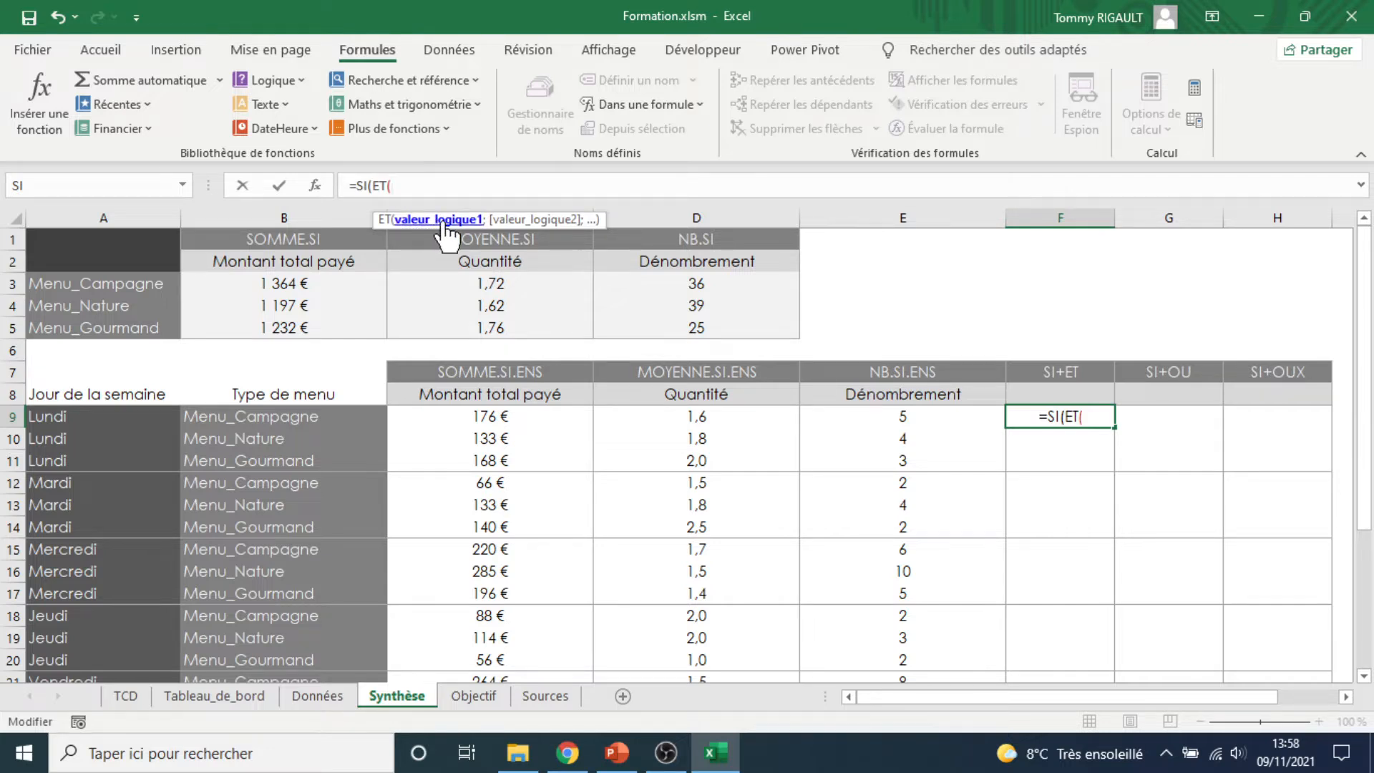
left_click(379, 186)
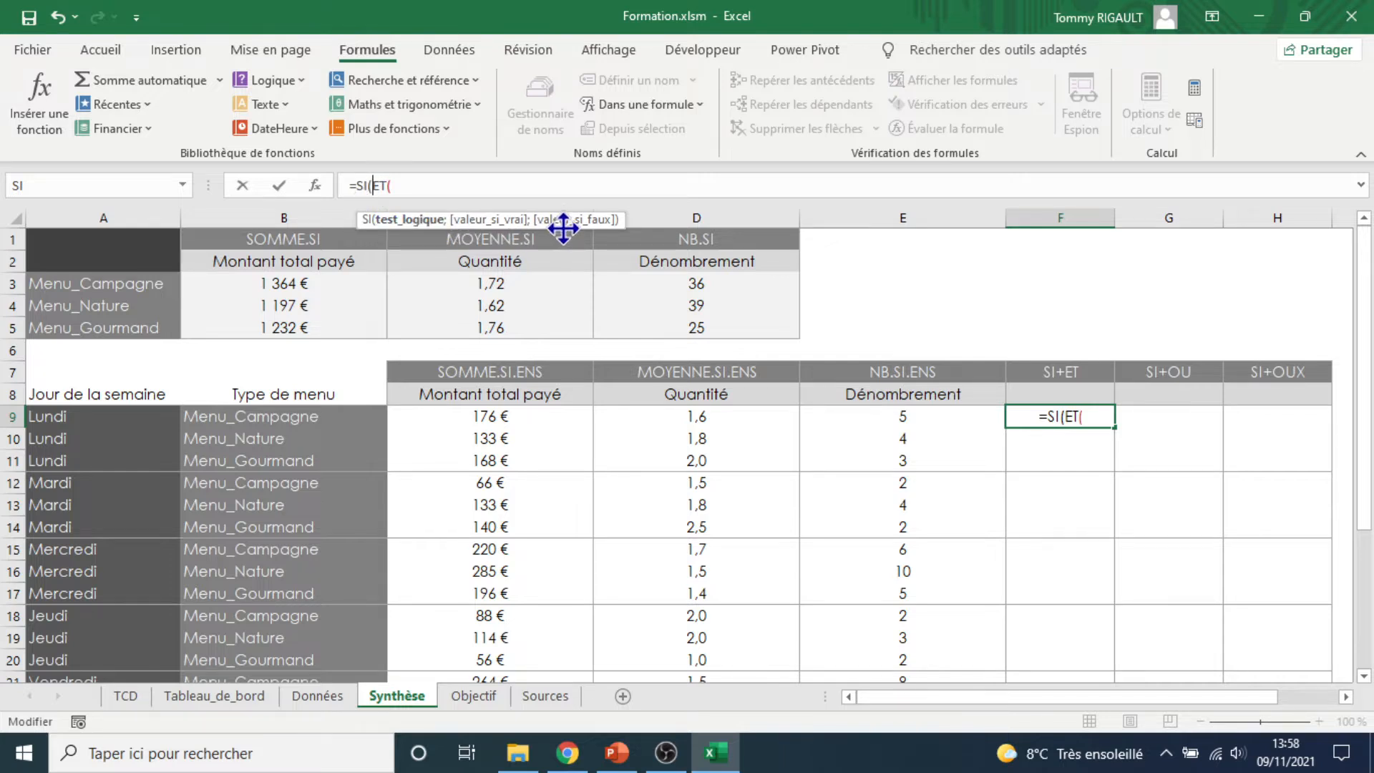
left_click(403, 184)
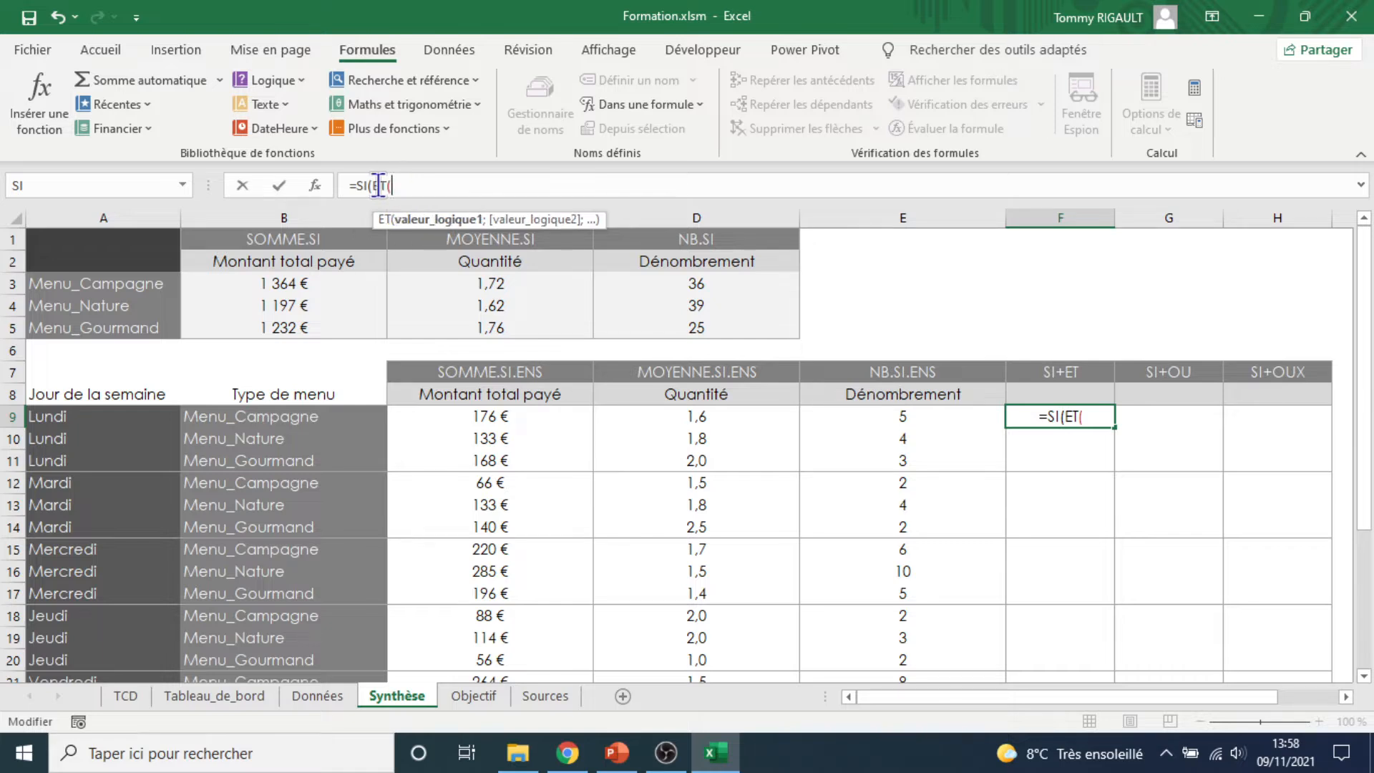
left_click(378, 185)
left_click(408, 187)
left_click(378, 185)
left_click(403, 186)
Enter C9>150 and D9<1,9 as the two conditions of the ET function and close its parenthesis
left_click(499, 419)
type(">")
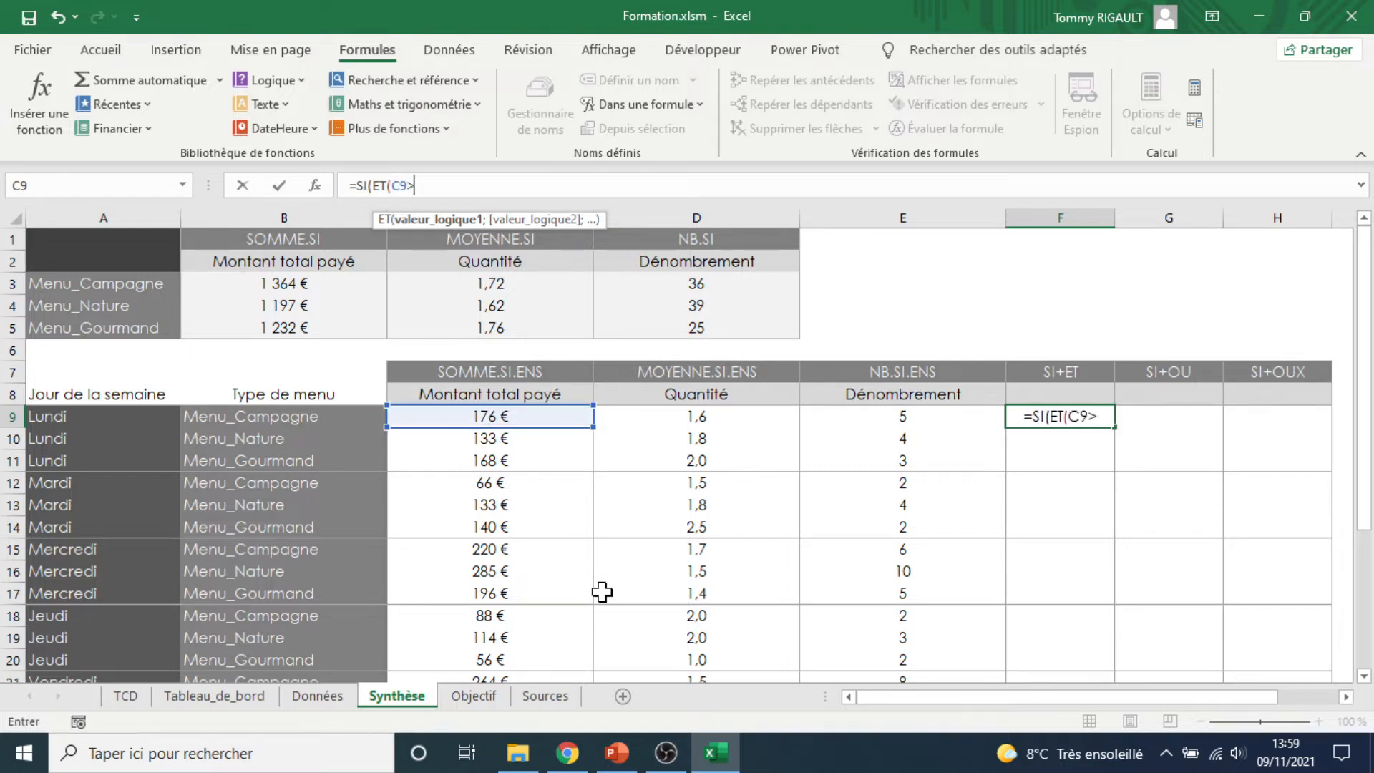
type("15")
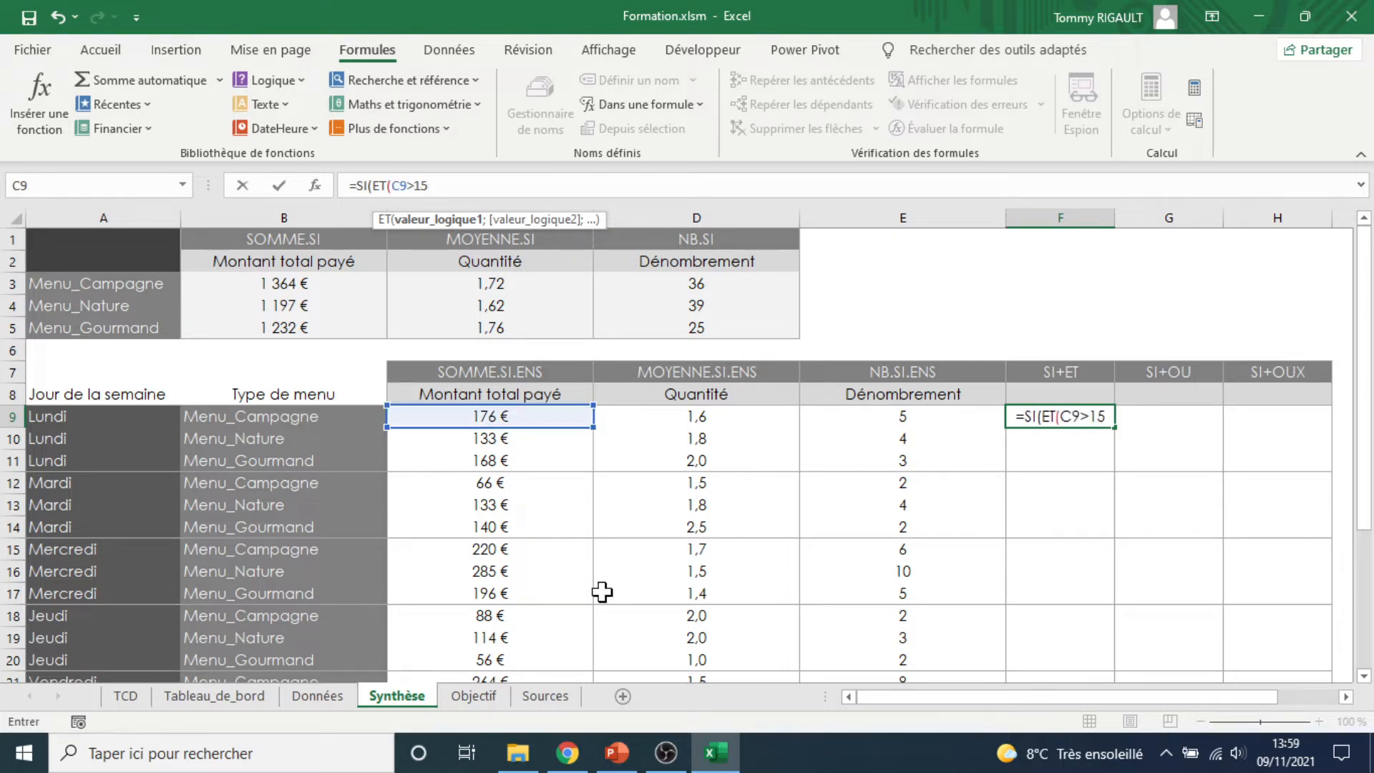
type("0")
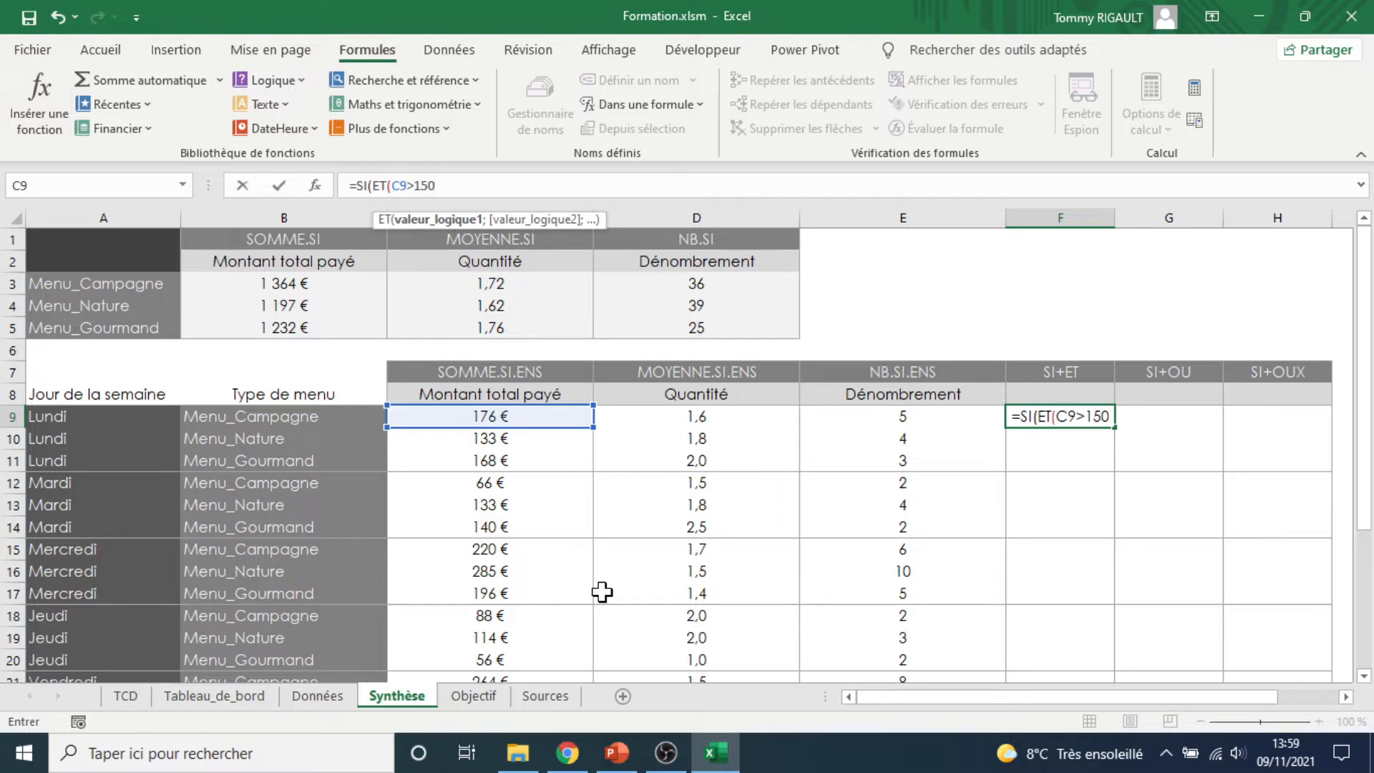
type(";")
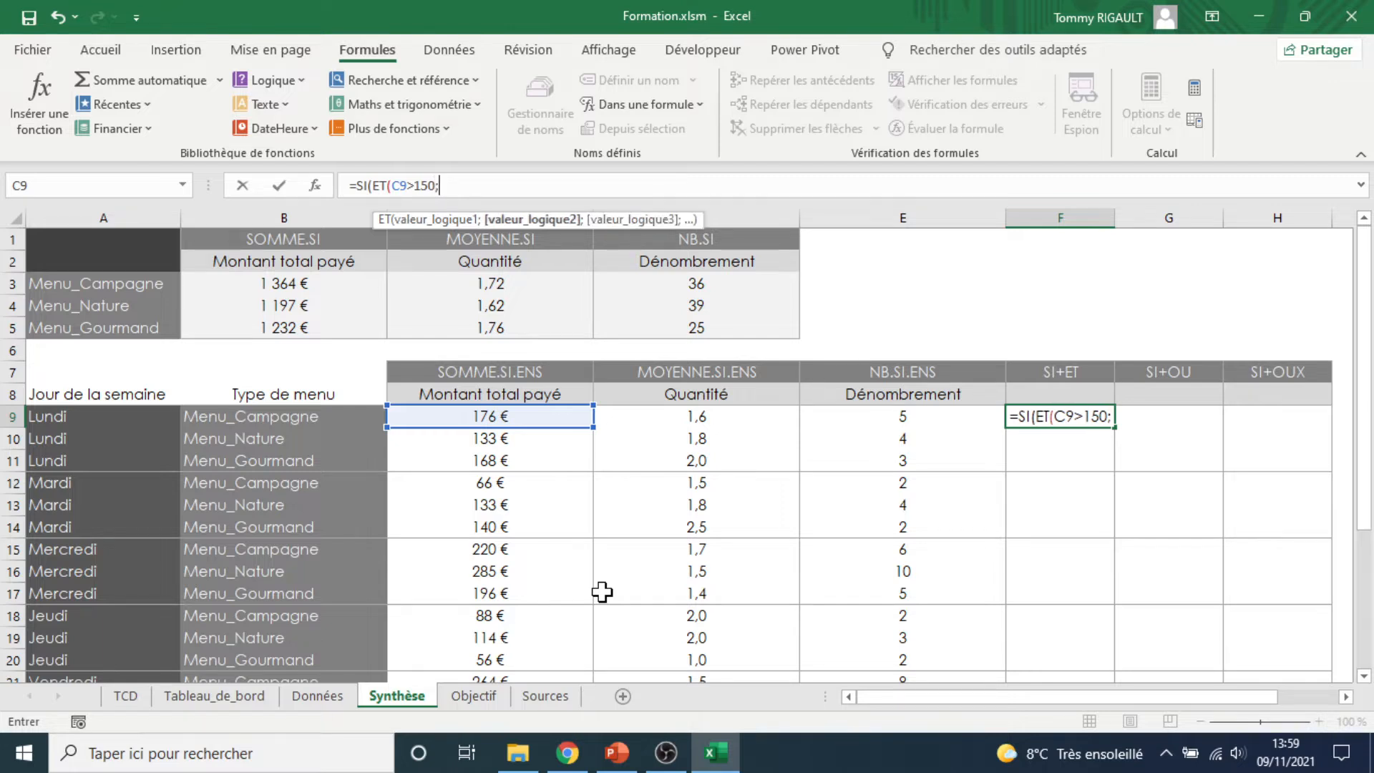
left_click(654, 417)
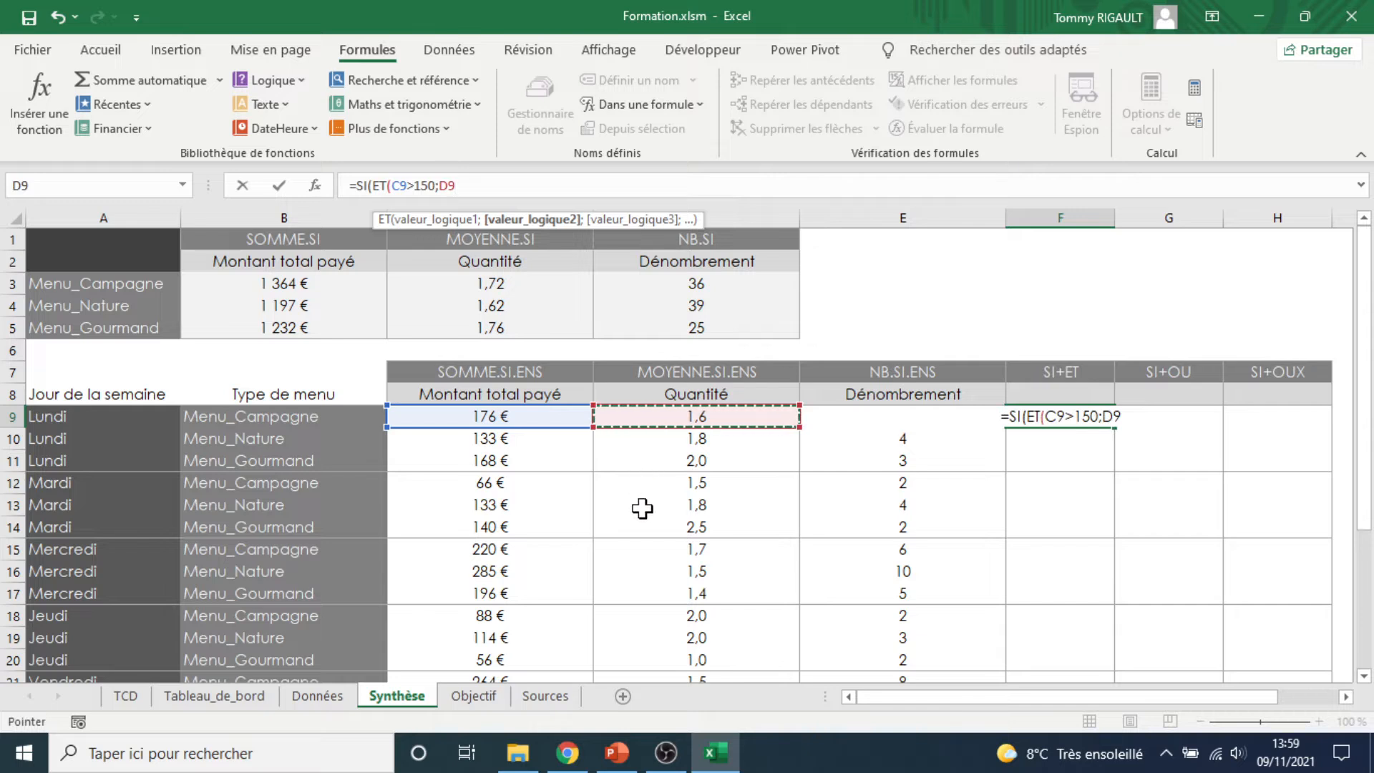
type("<")
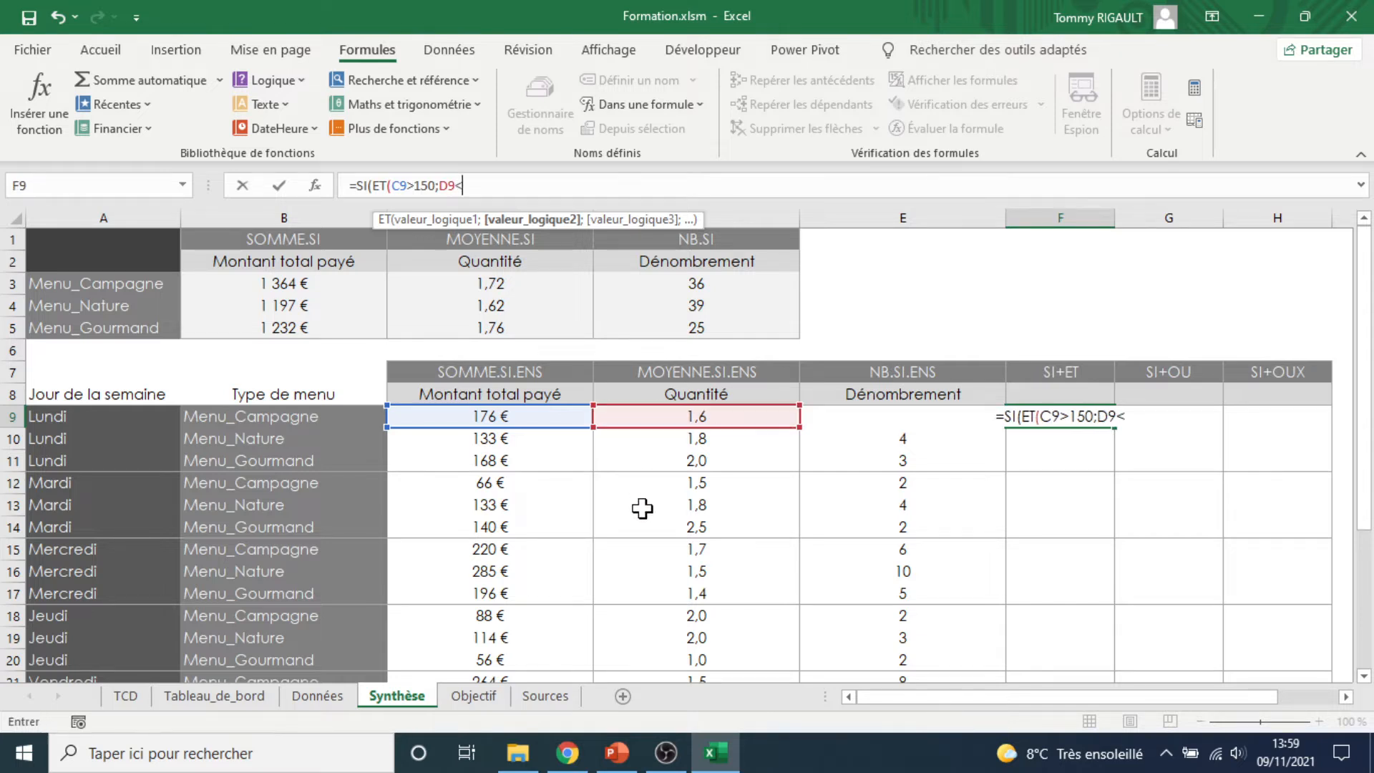
type("1,")
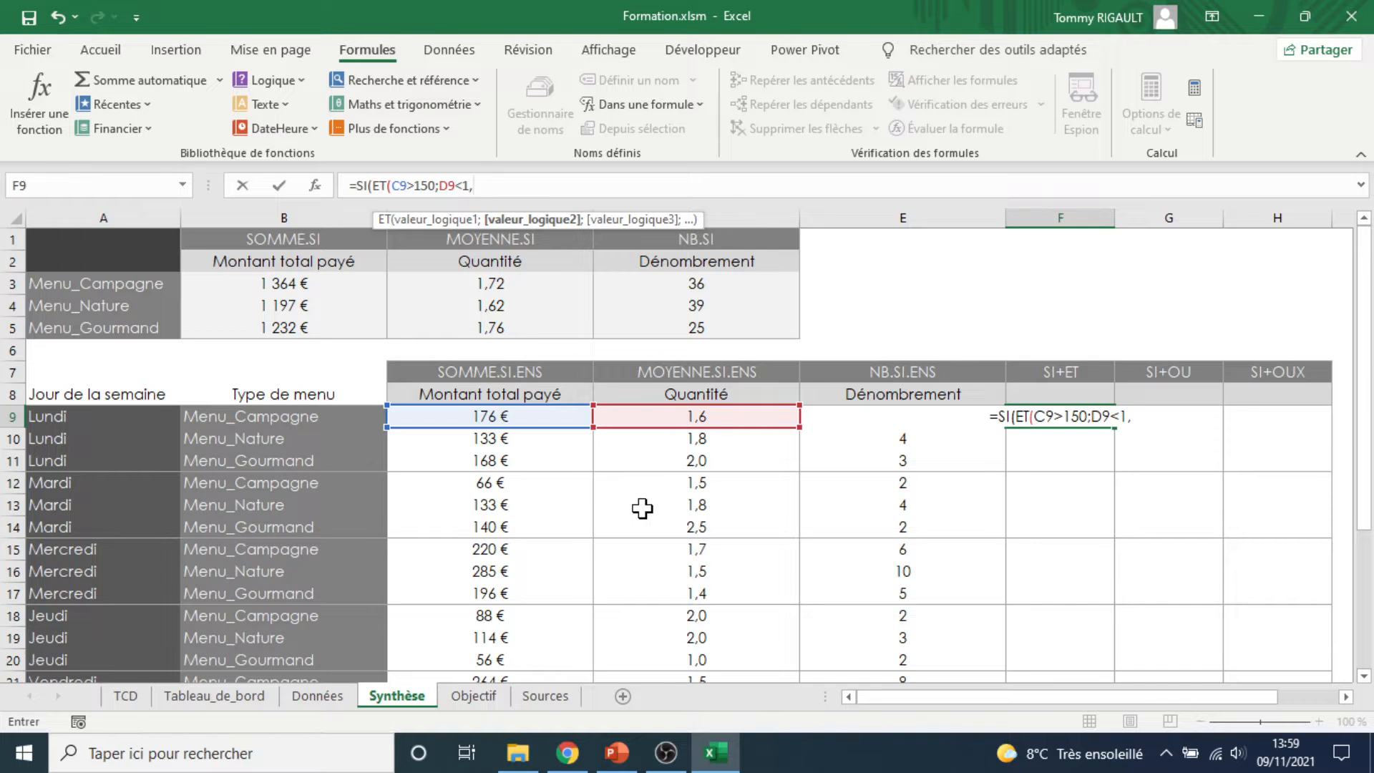
type("9")
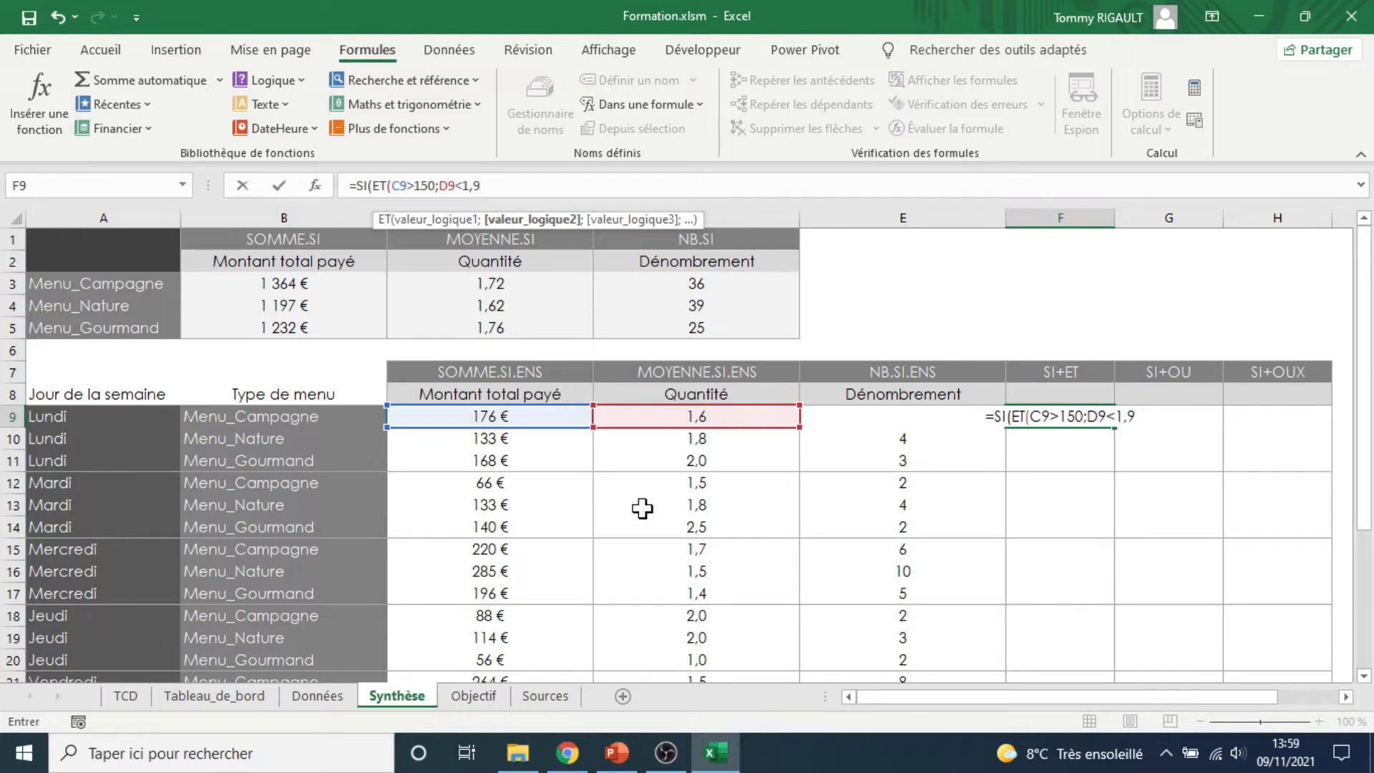
type(")")
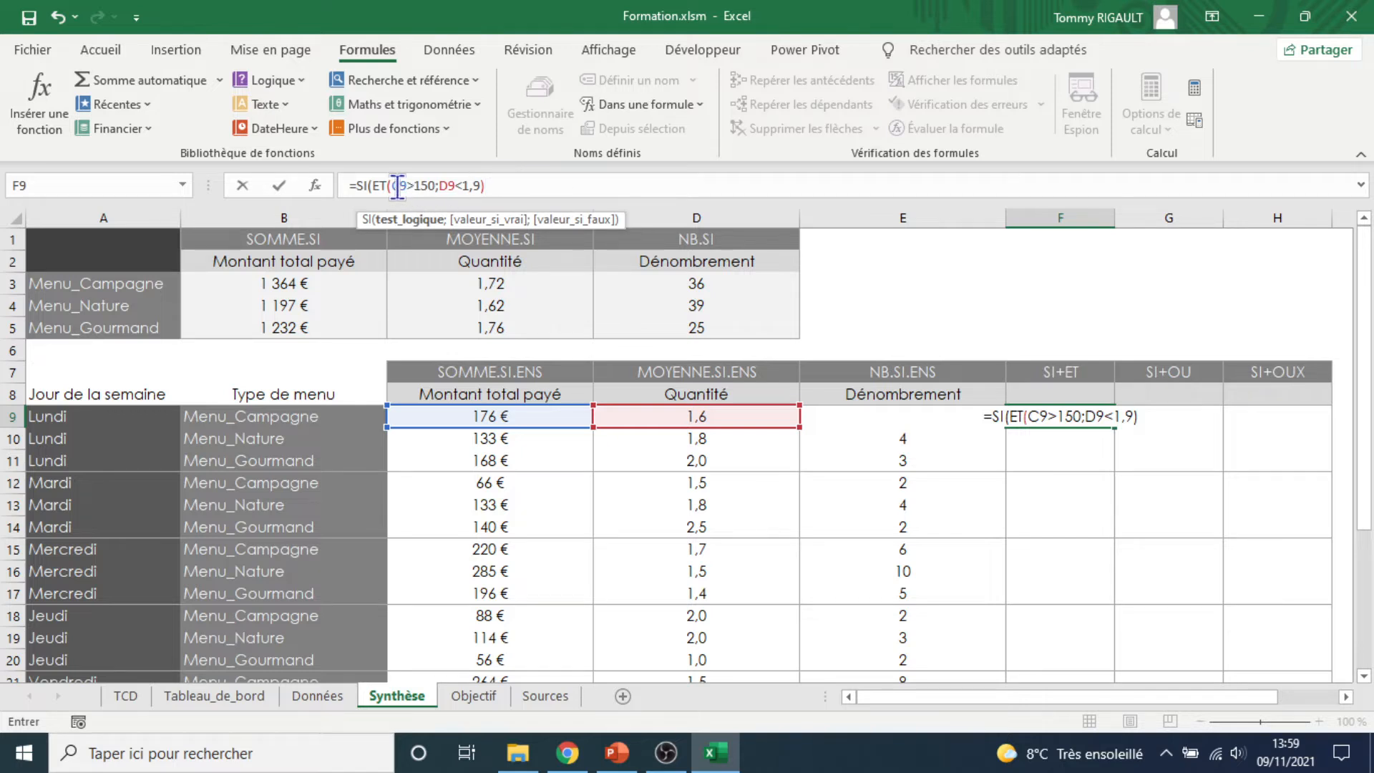
Review the whole ET test, its C9>150 condition and its D9<1,9 condition within the formula
left_click_drag(498, 188, 373, 182)
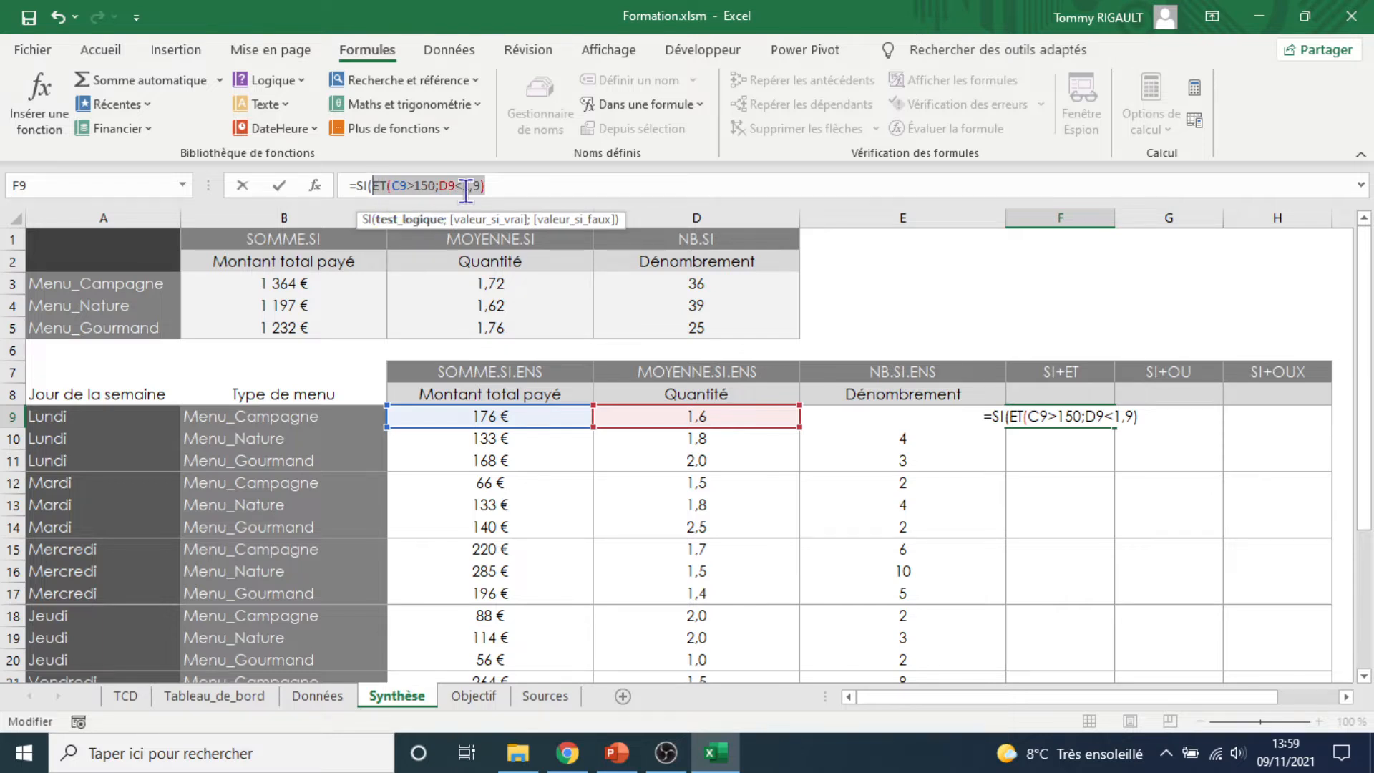
left_click(496, 185)
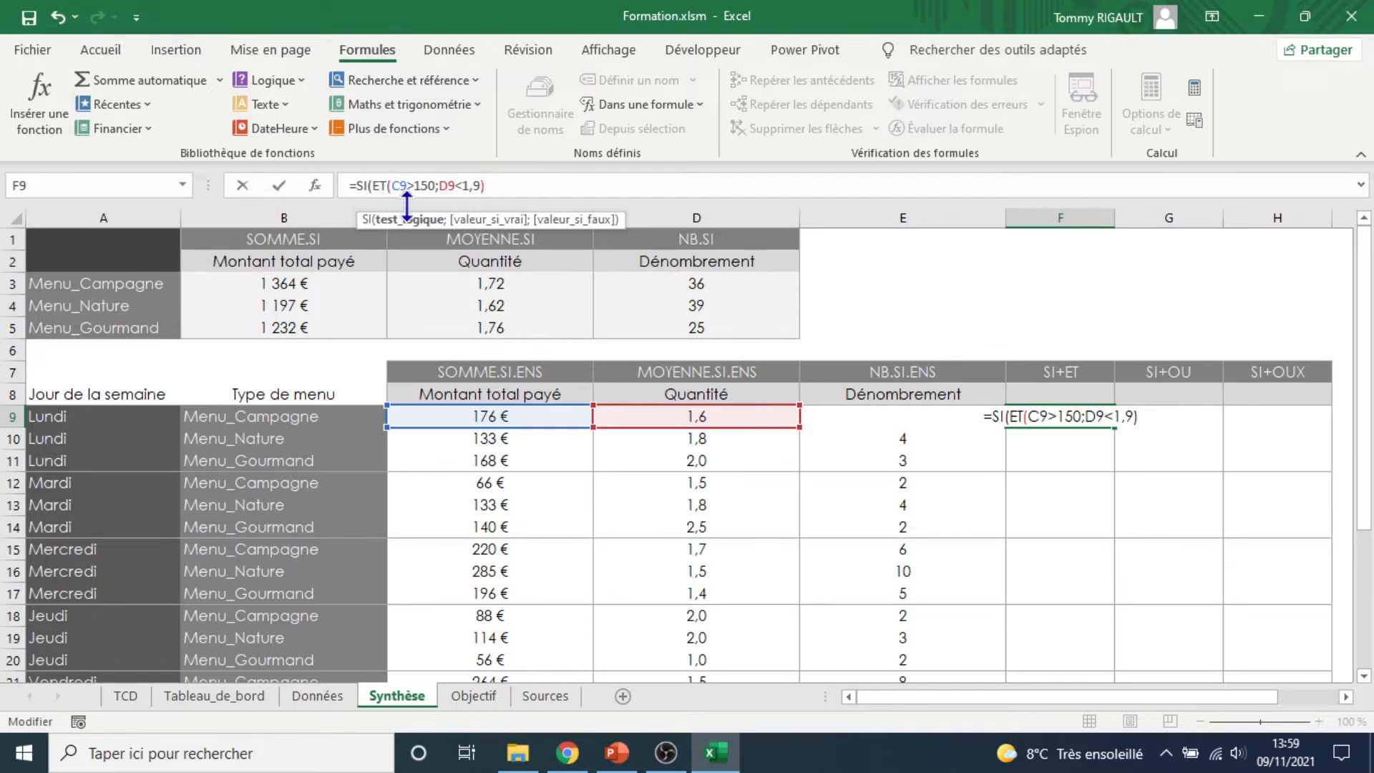
left_click_drag(435, 185, 391, 179)
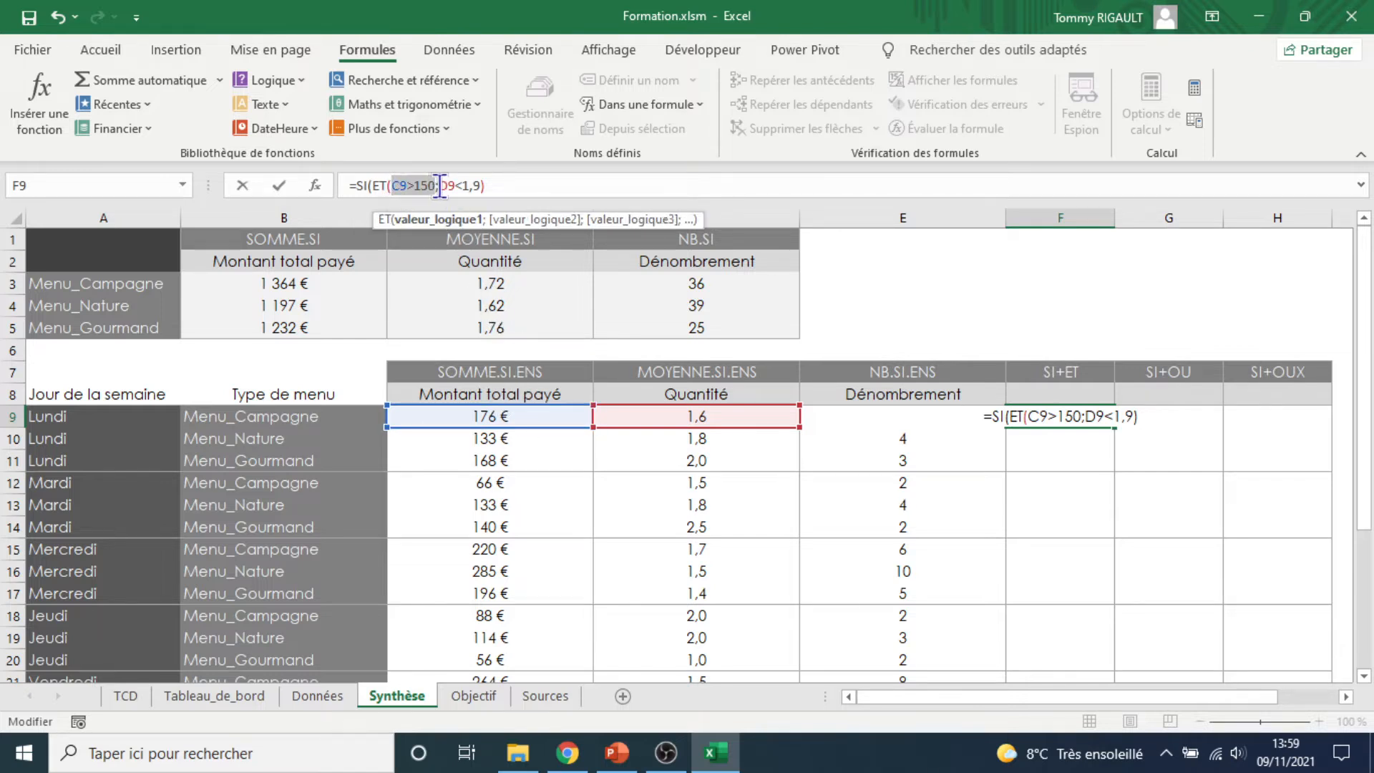
left_click_drag(441, 185, 486, 186)
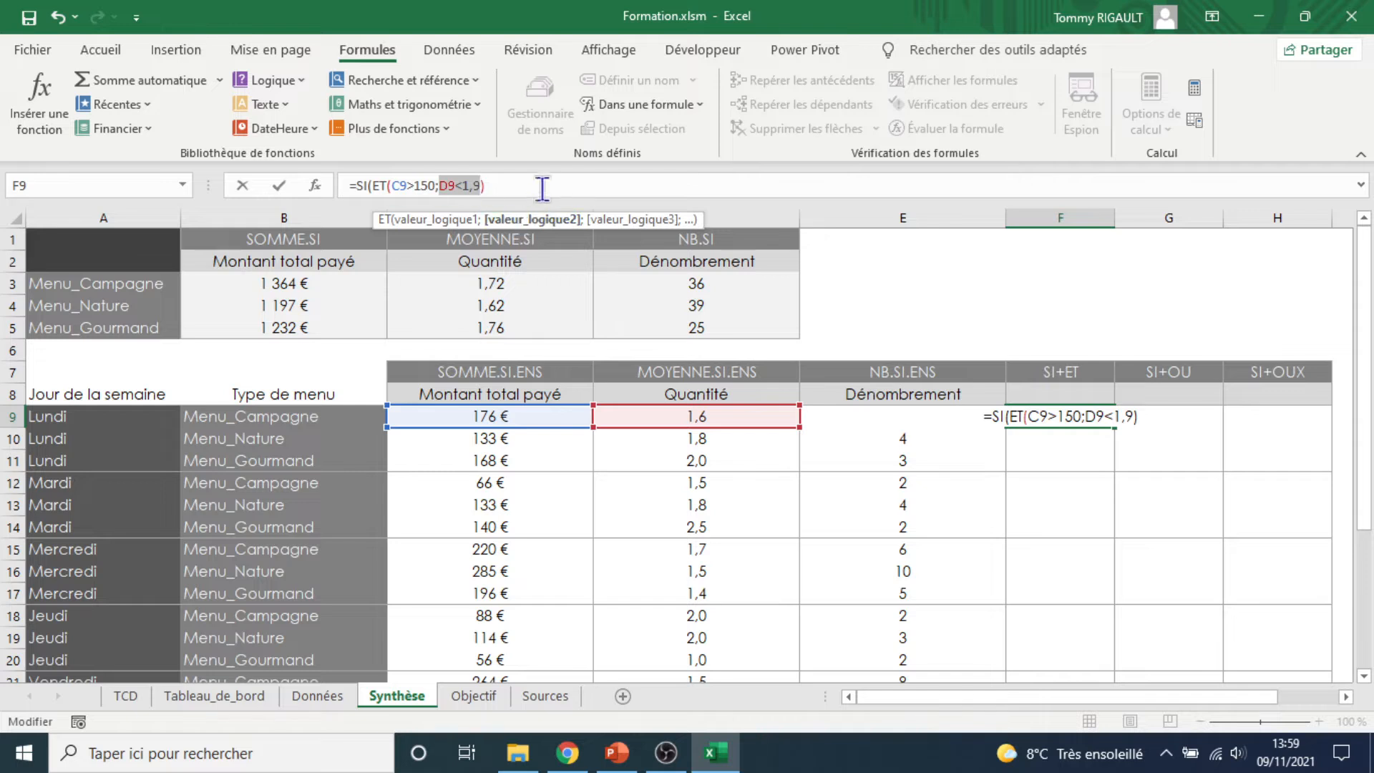
Complete the F9 formula with "OK" as the value if true and an empty text "" as the value if false
left_click(499, 185)
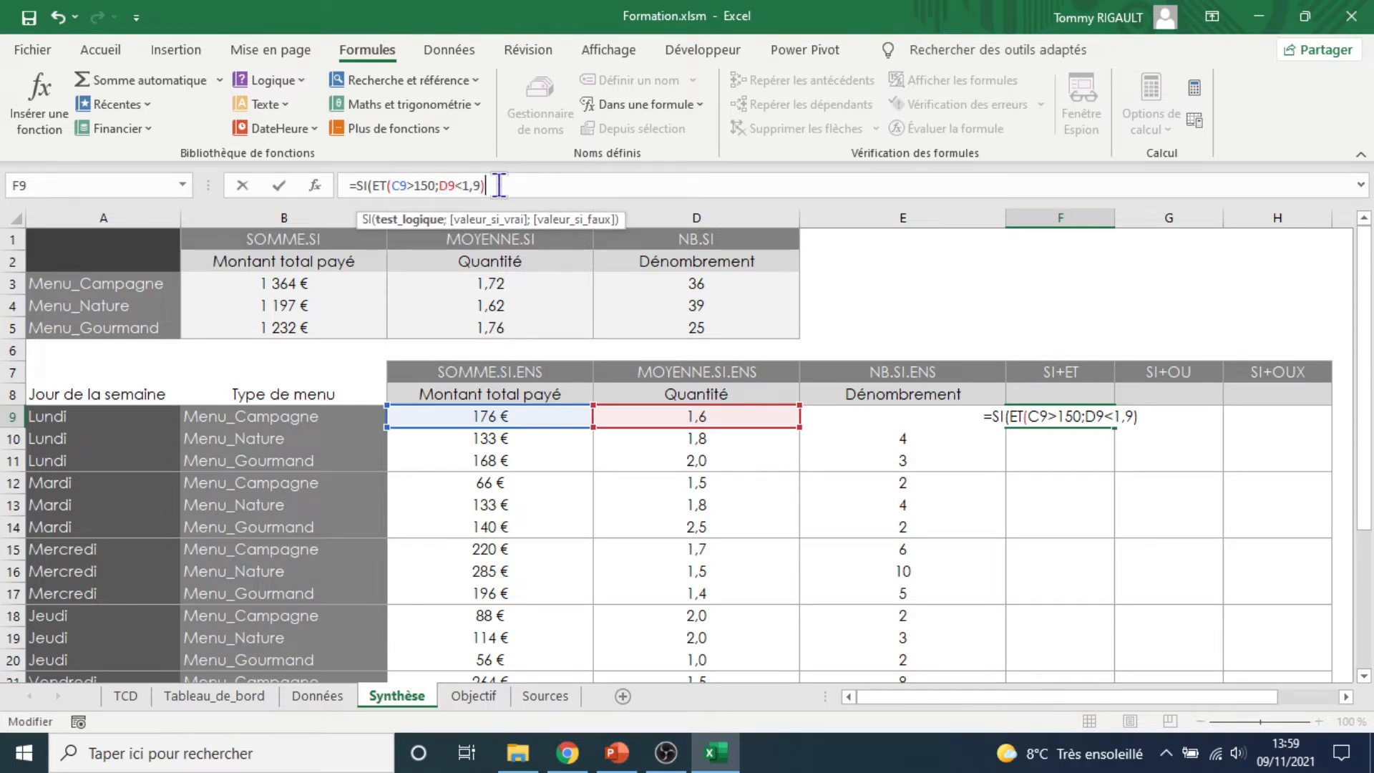
type(";")
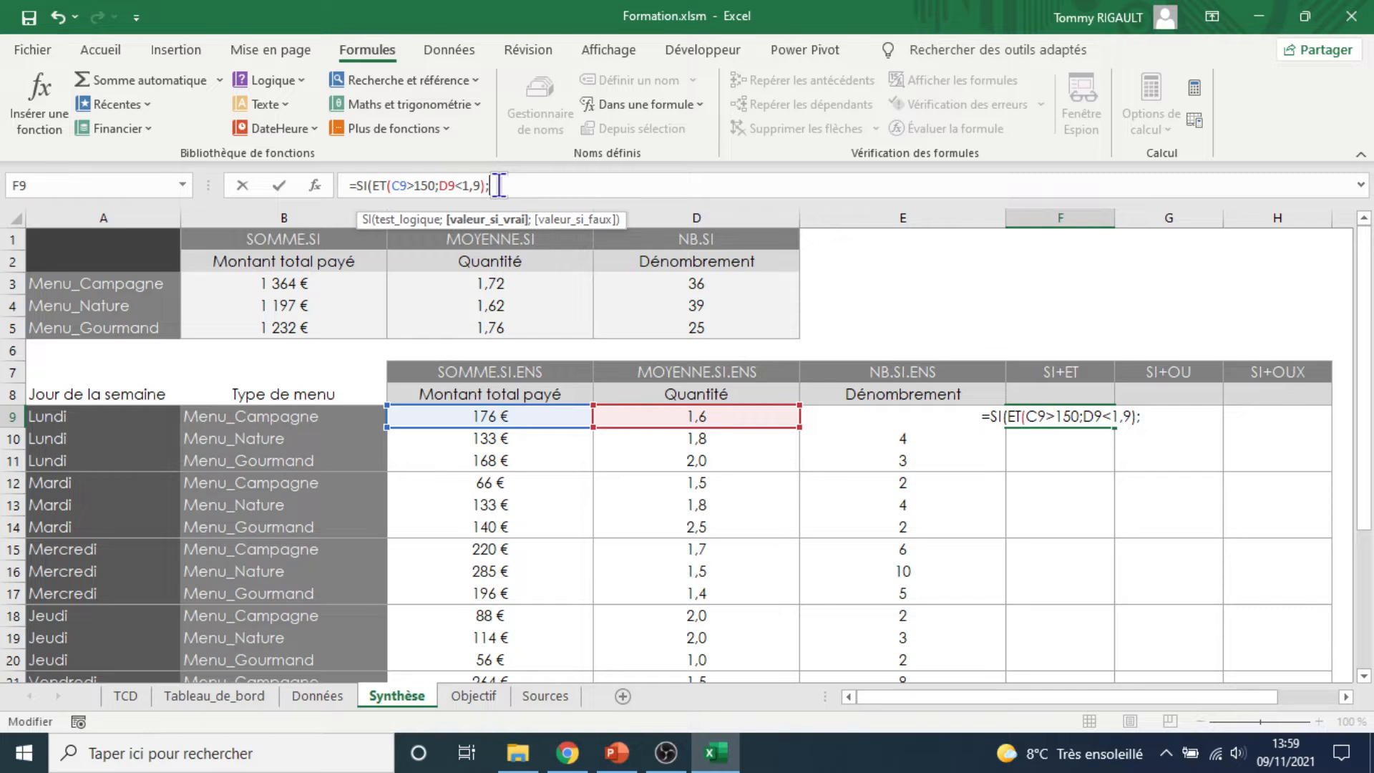
type("\"OK\"")
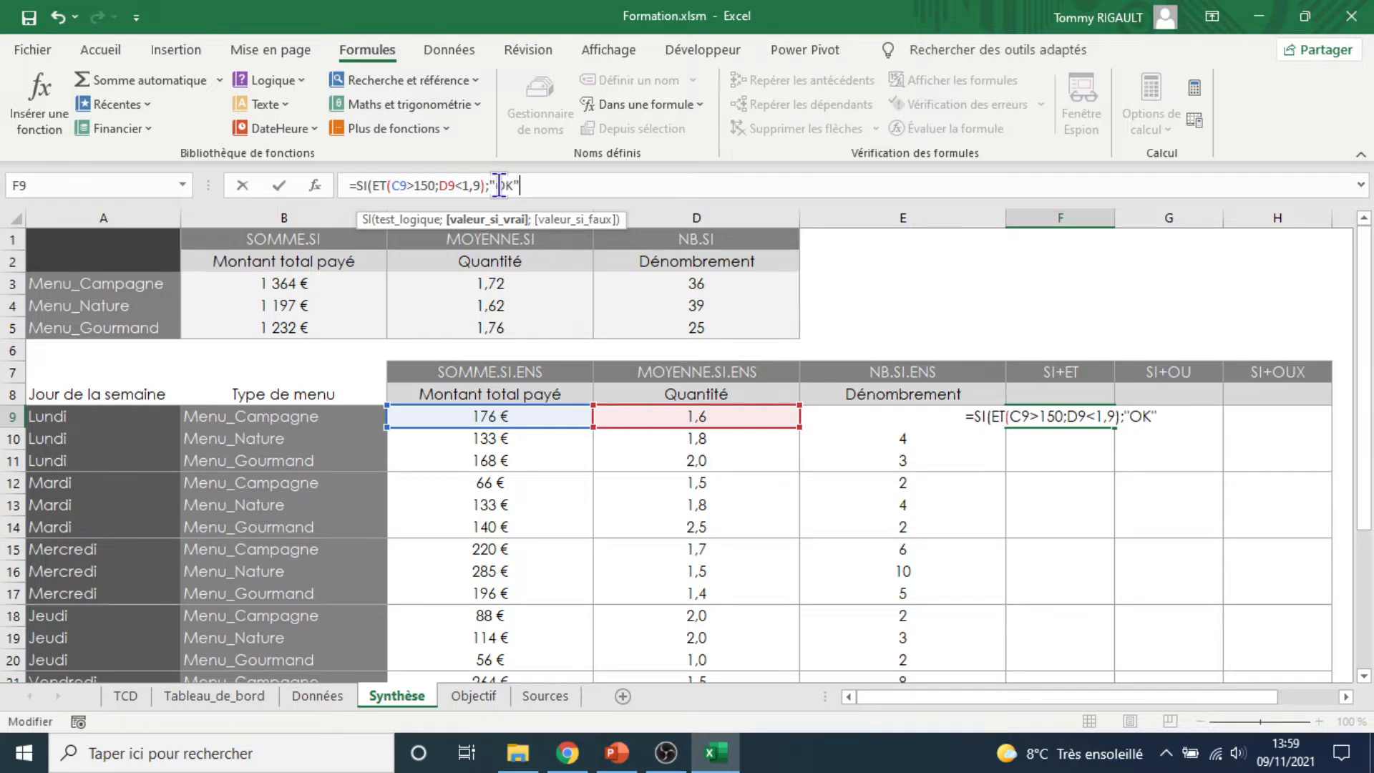
type(";\"\")")
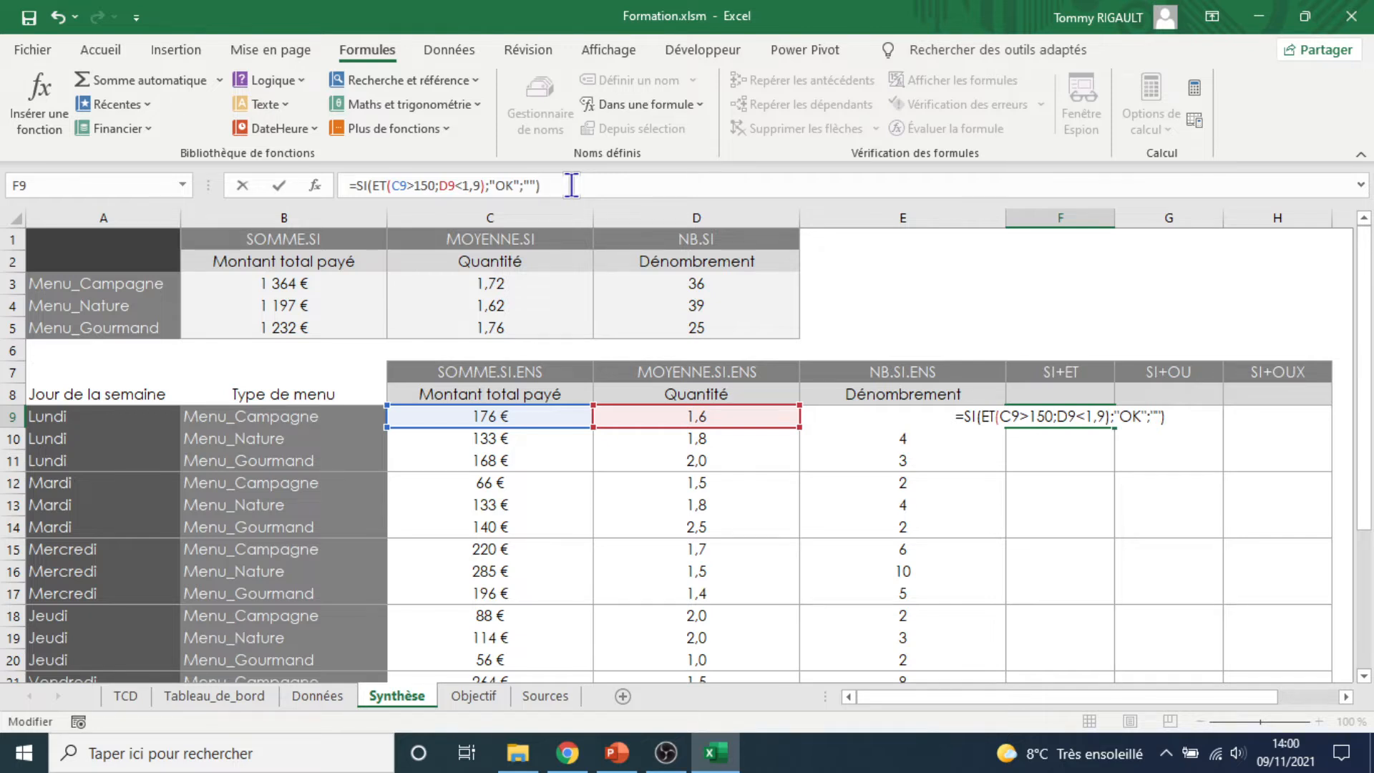
key("Return")
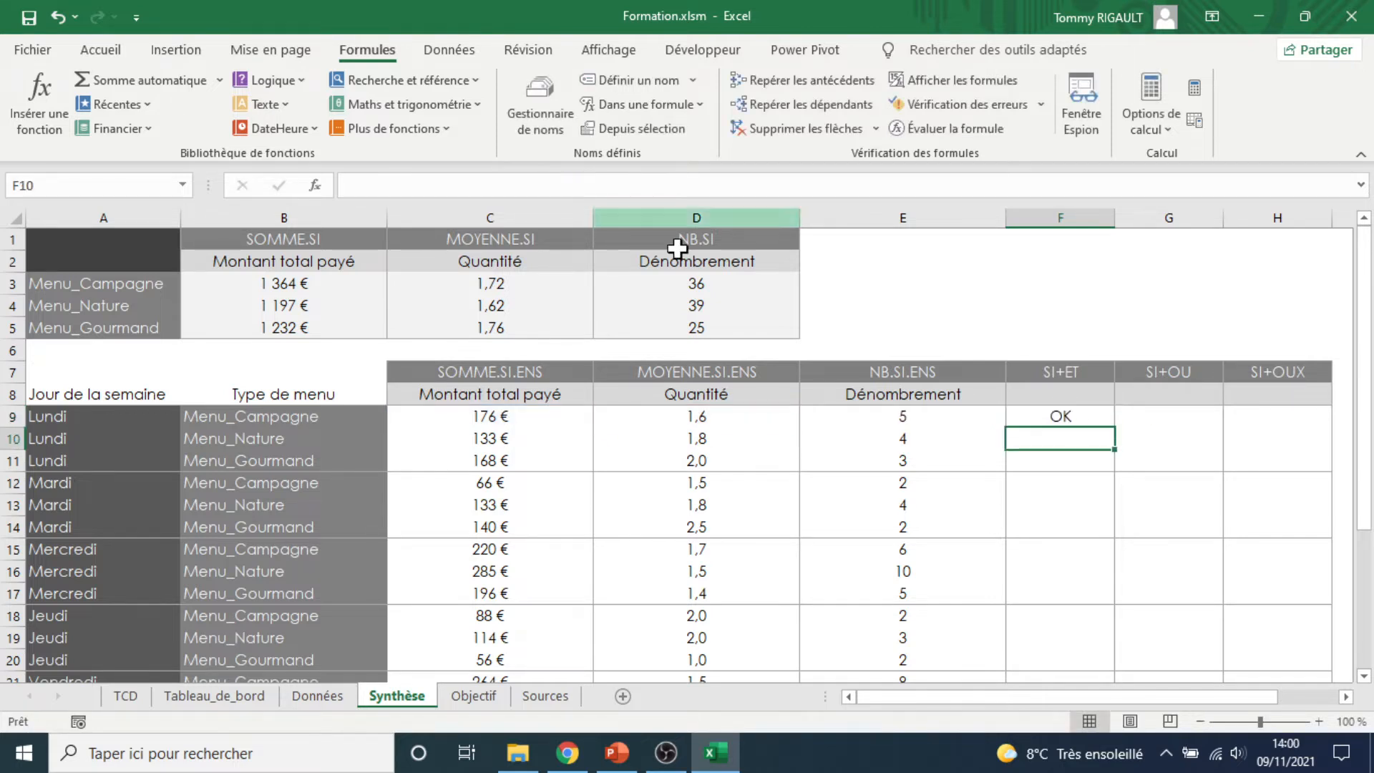
Fill the F9 formula down the SI+ET column through row 29 and look over the filled cells
left_click(1100, 414)
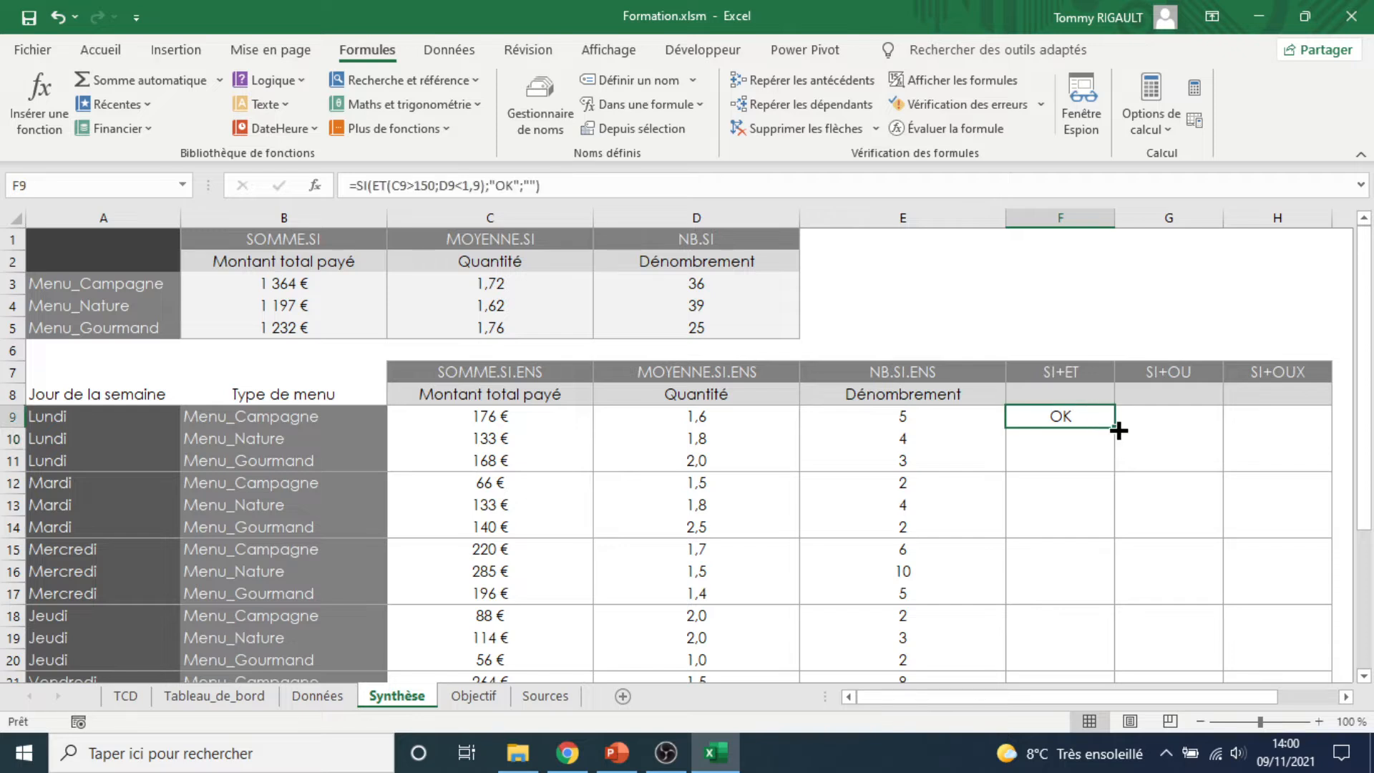
left_click_drag(1114, 425, 1083, 646)
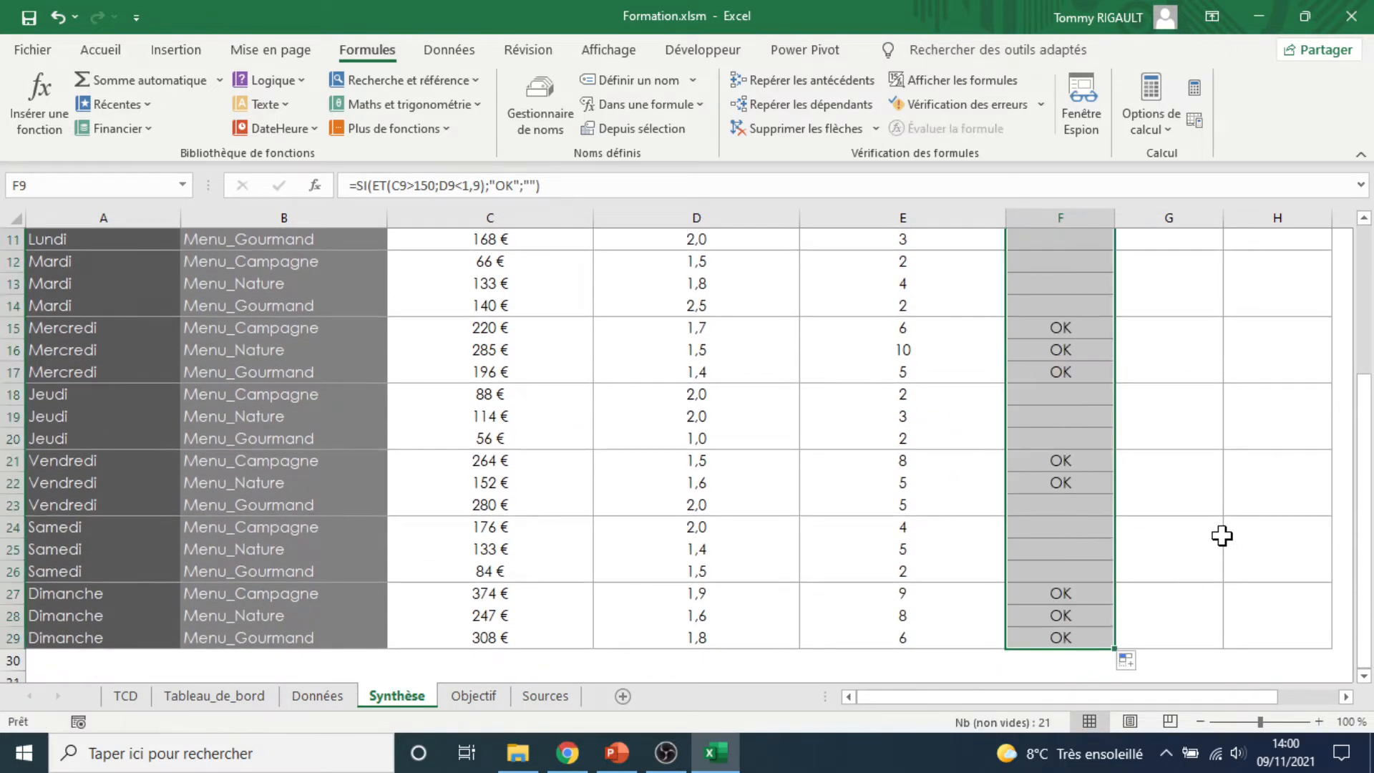
scroll(1221, 537, "up", 3)
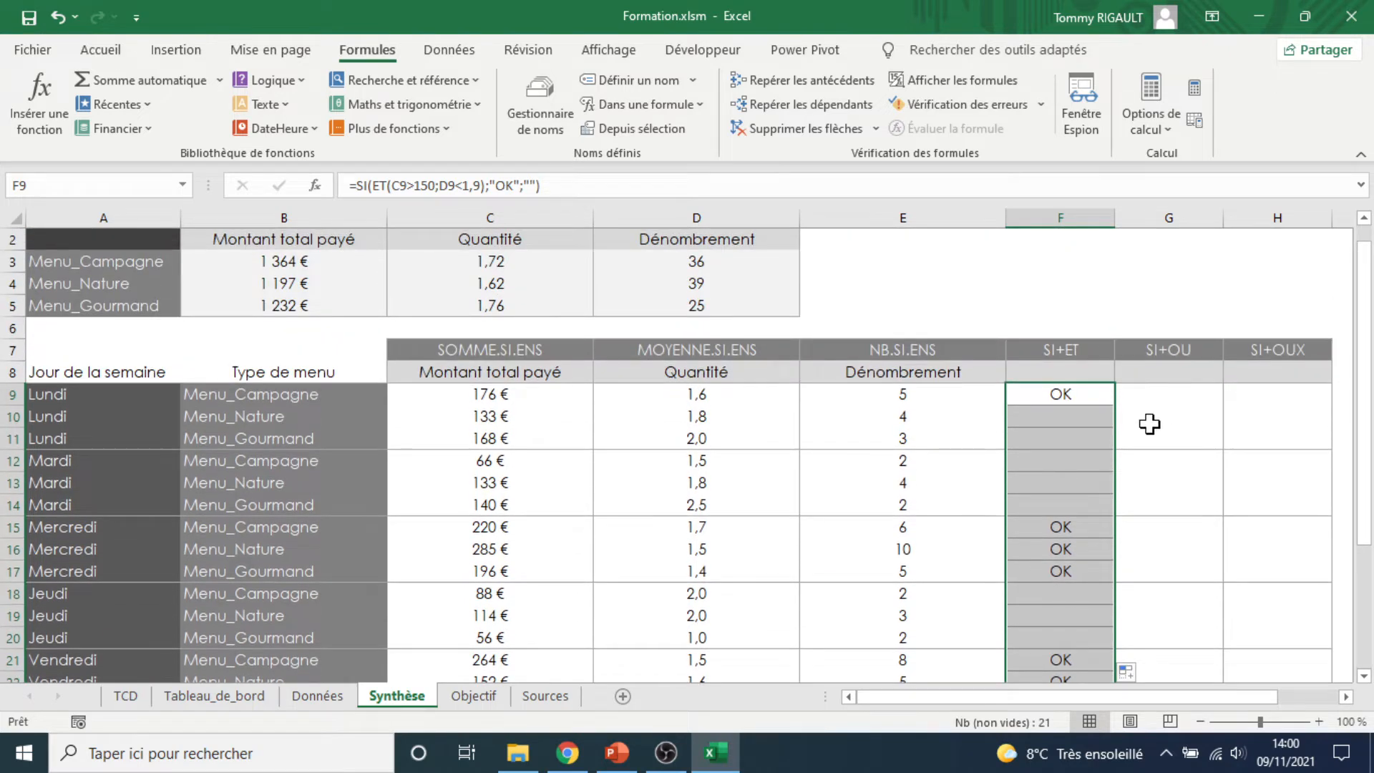
scroll(1117, 404, "down", 1)
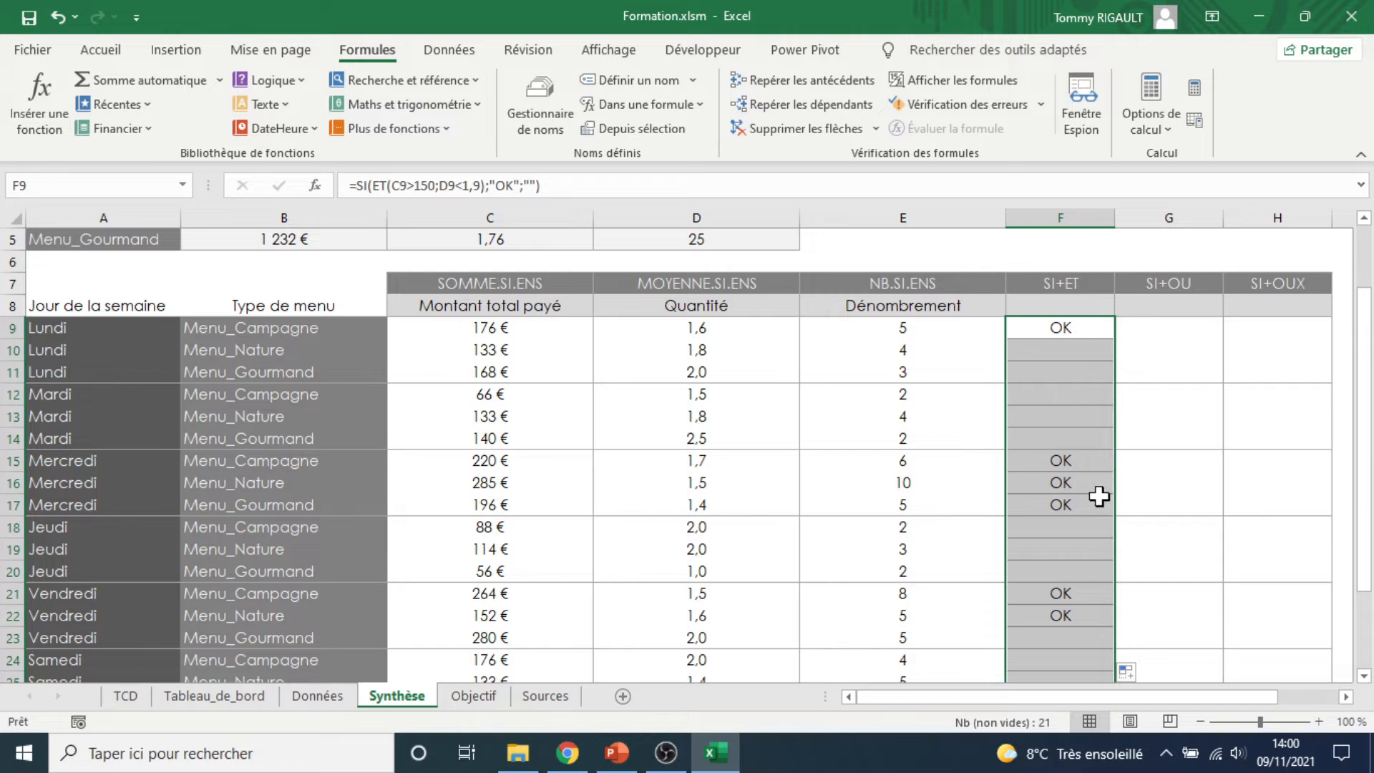
Copy the text of the F9 formula and paste it into cell G9 of the SI+OU column
left_click(1099, 326)
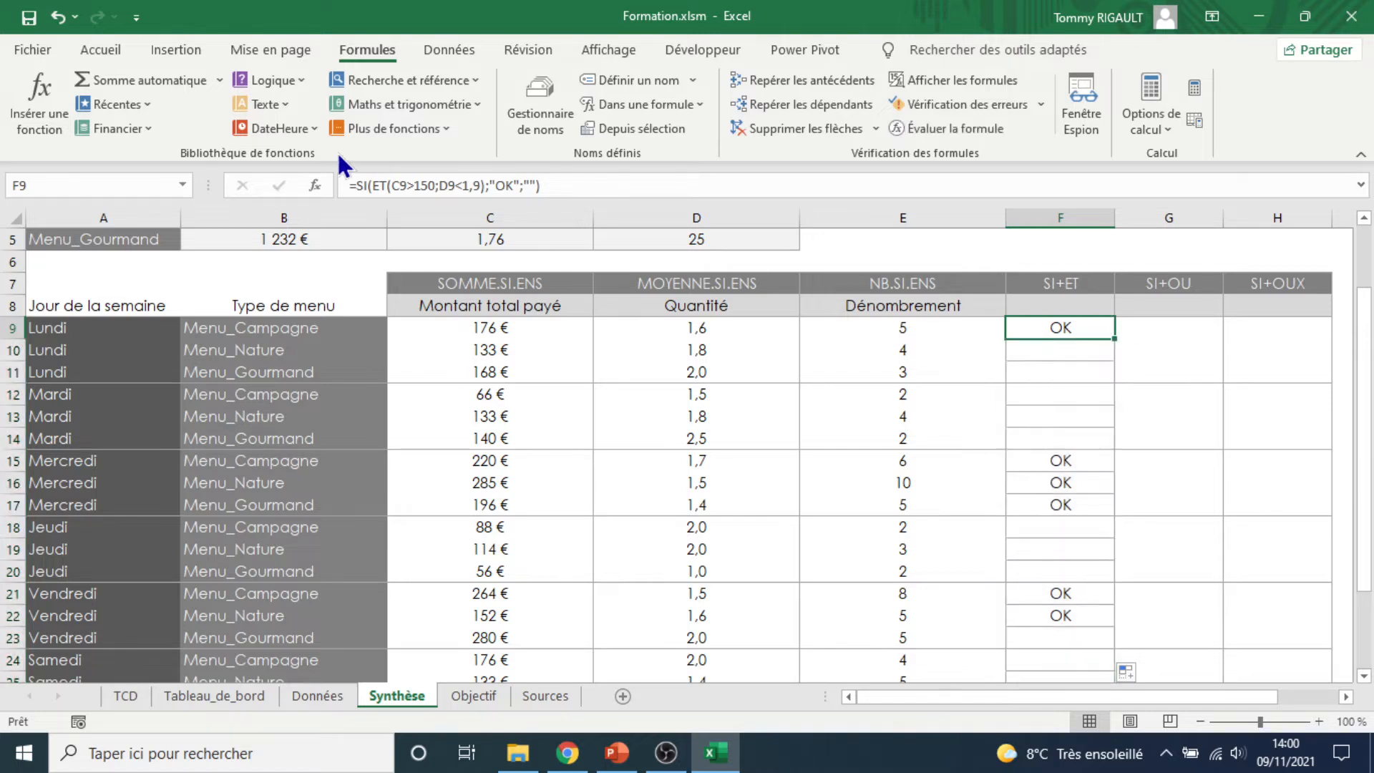
left_click(558, 187)
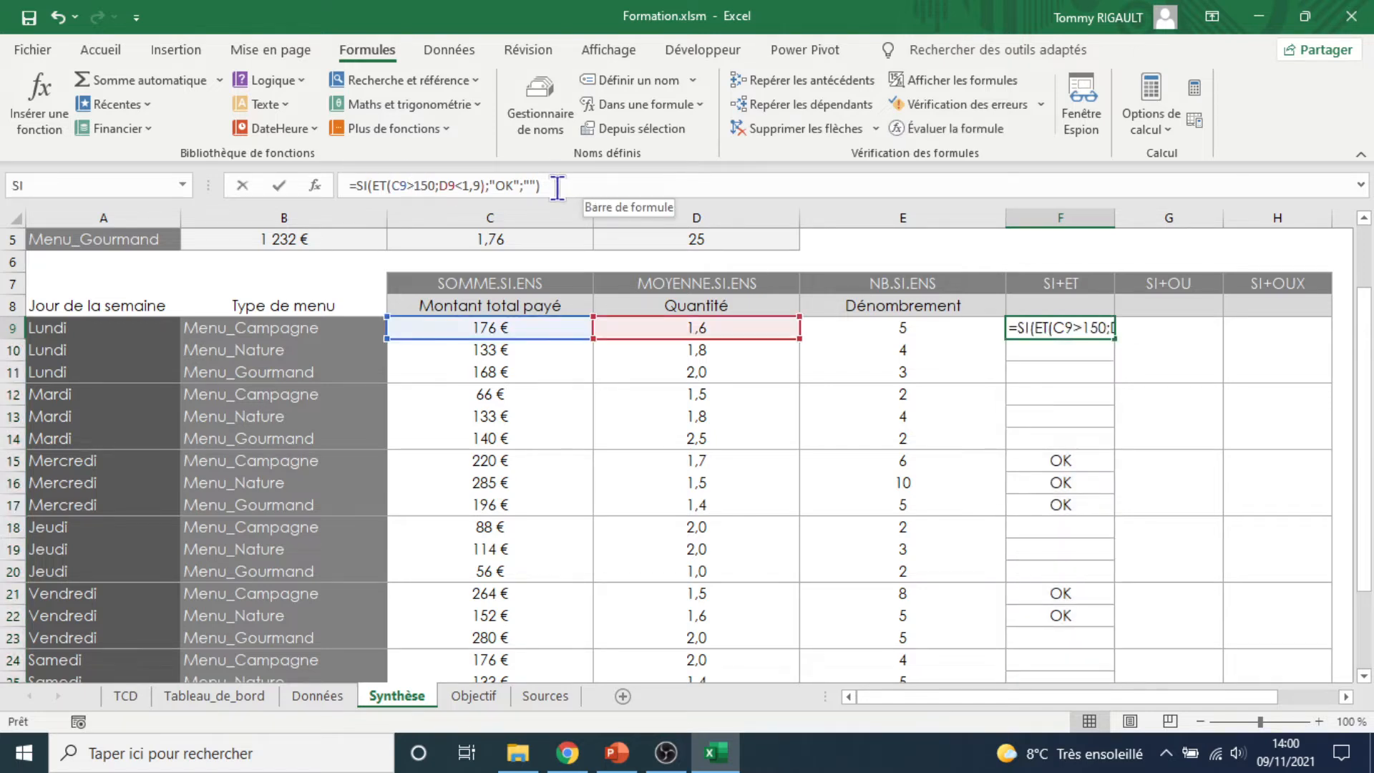
left_click_drag(558, 188, 301, 179)
key("ctrl+c")
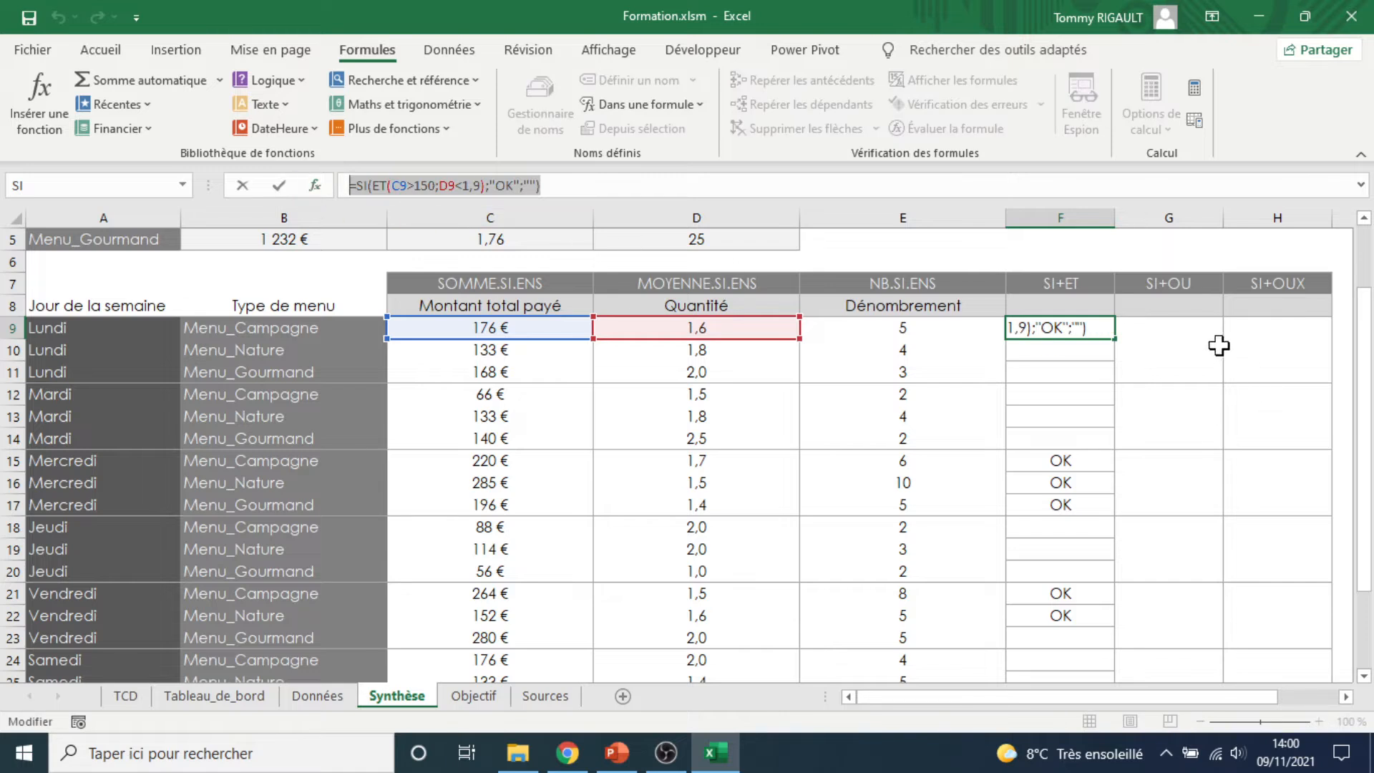
key("Escape")
left_click(1169, 328)
left_click(403, 187)
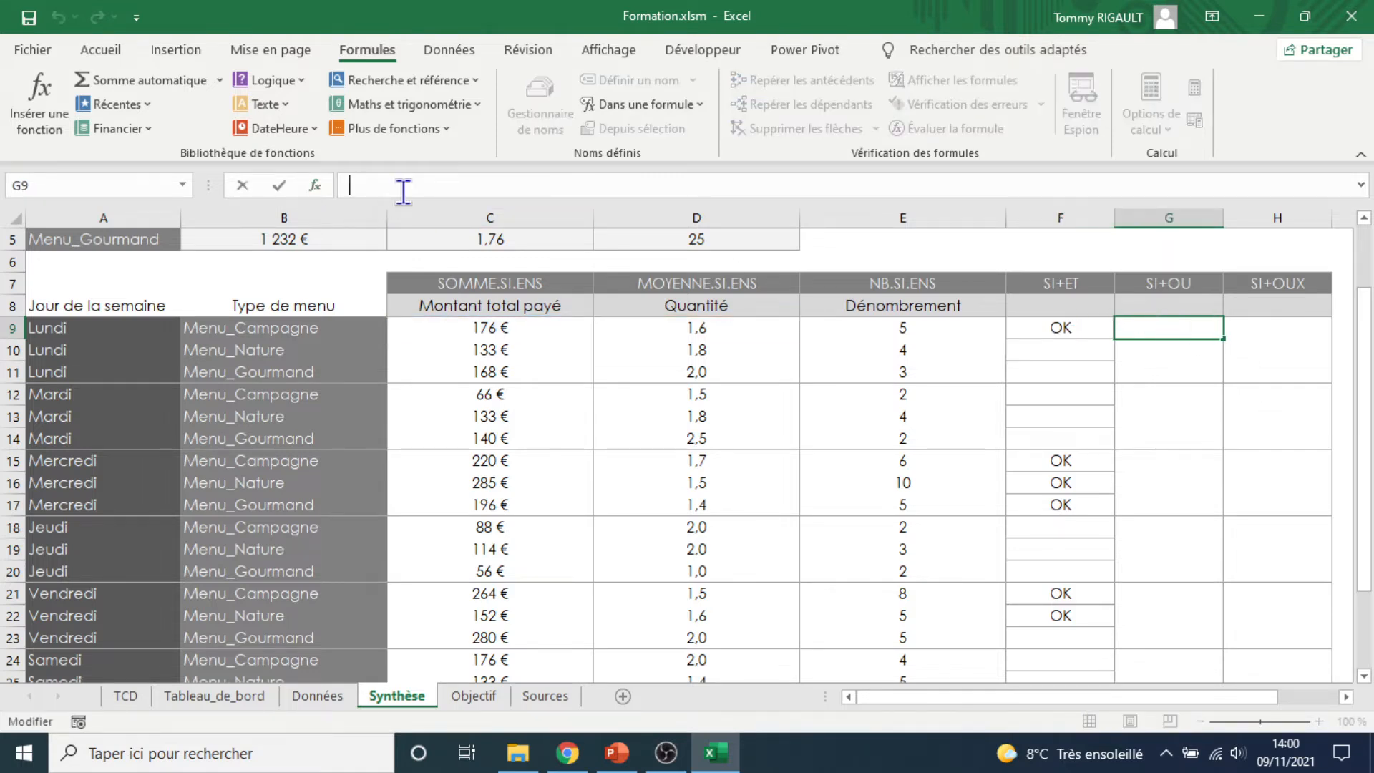
key("ctrl+v")
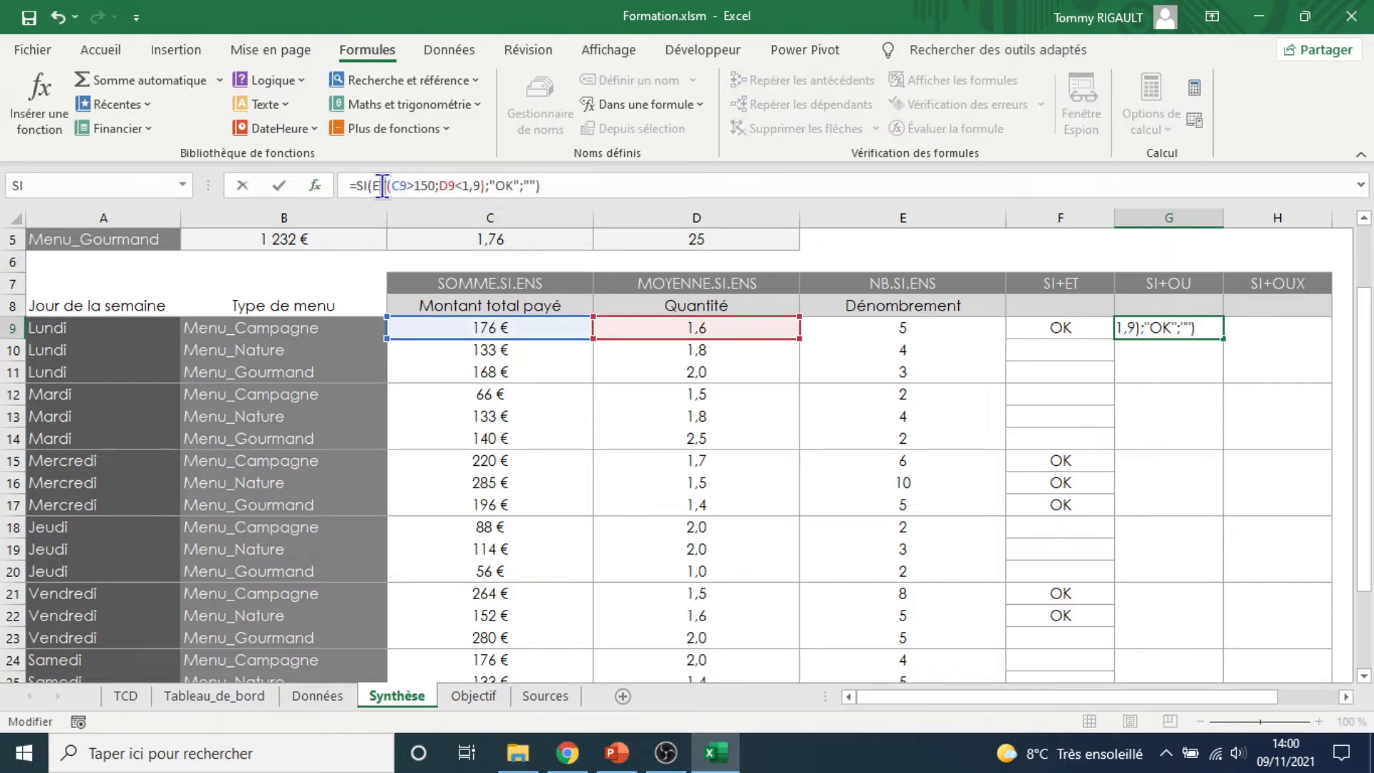
Replace the ET function with OU in the G9 formula, keeping both conditions, and validate it
double_click(379, 186)
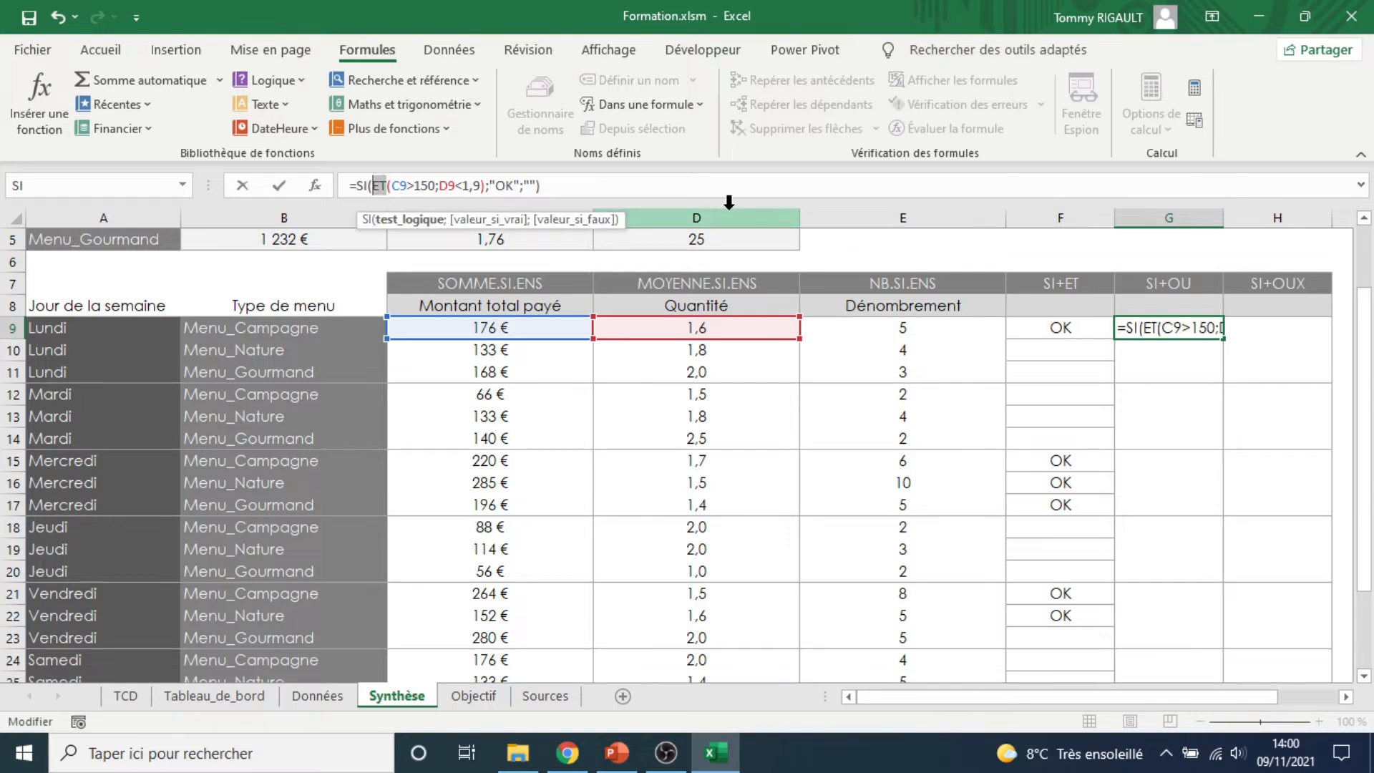
type("OU")
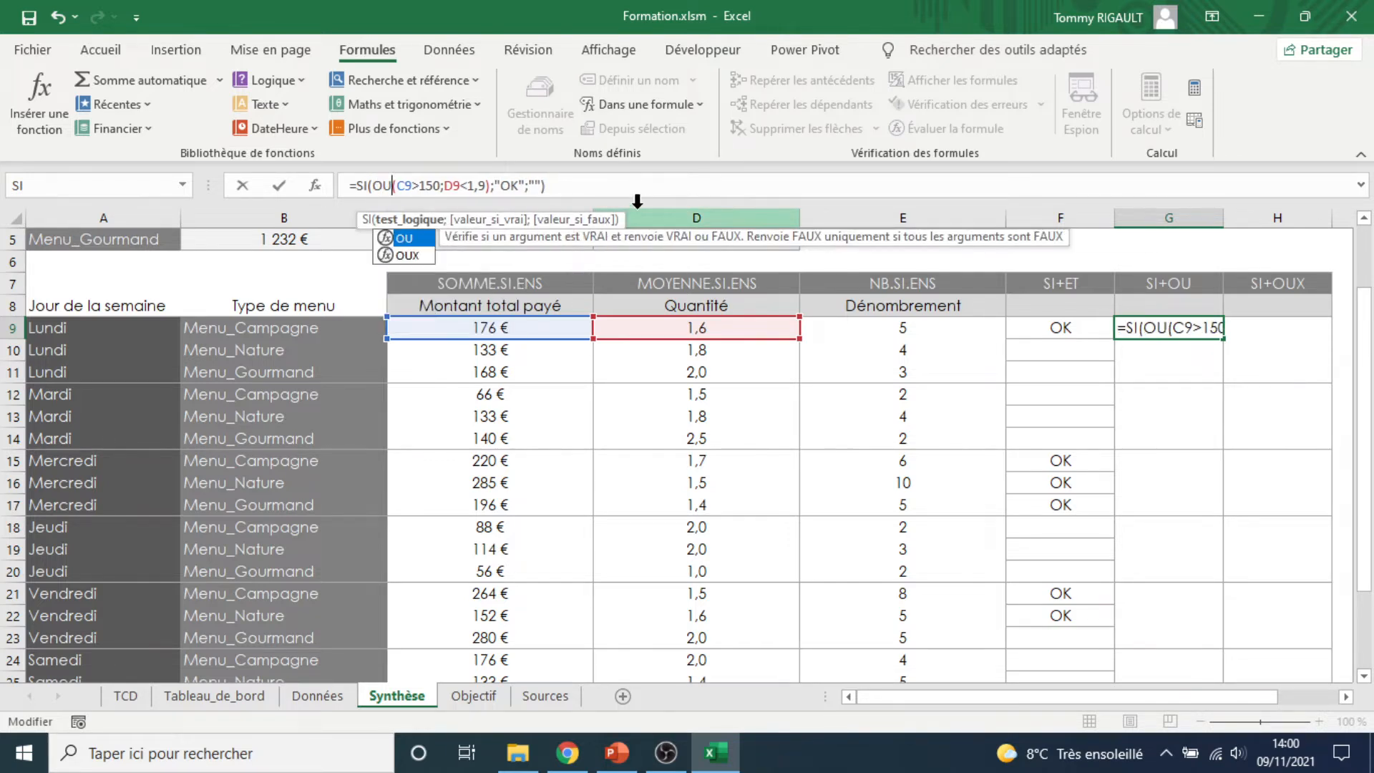
left_click(562, 185)
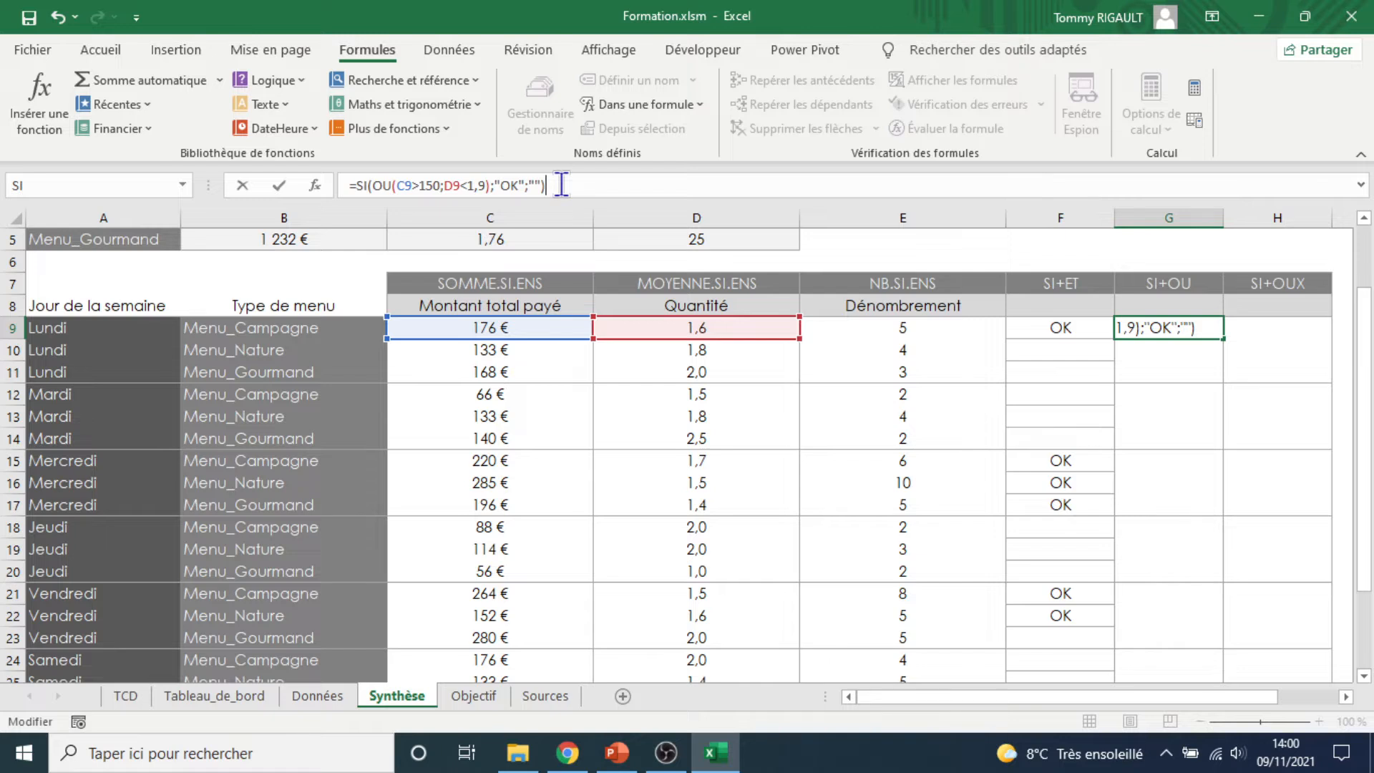
key("Return")
key("Up")
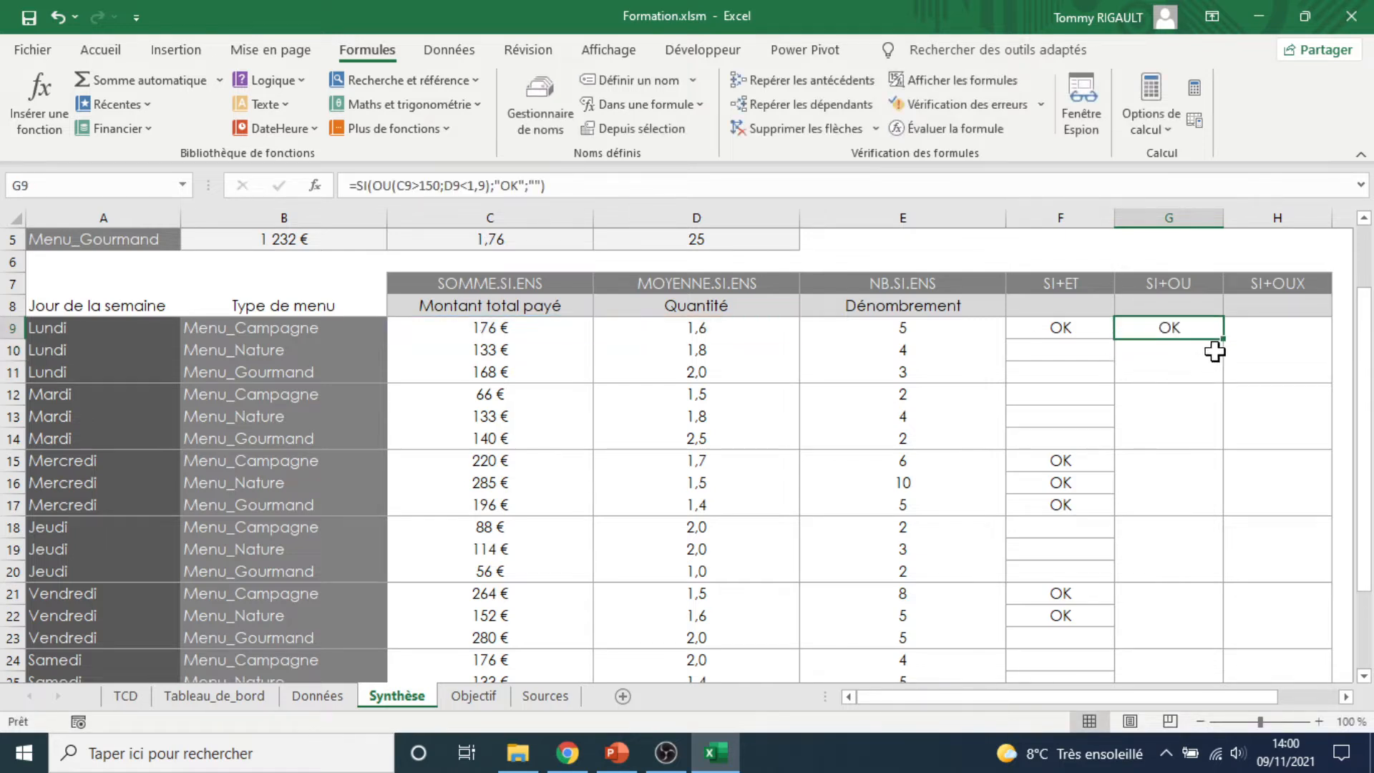
Fill the G9 formula down the SI+OU column through row 29 and look over the filled cells
left_click_drag(1226, 344, 1178, 647)
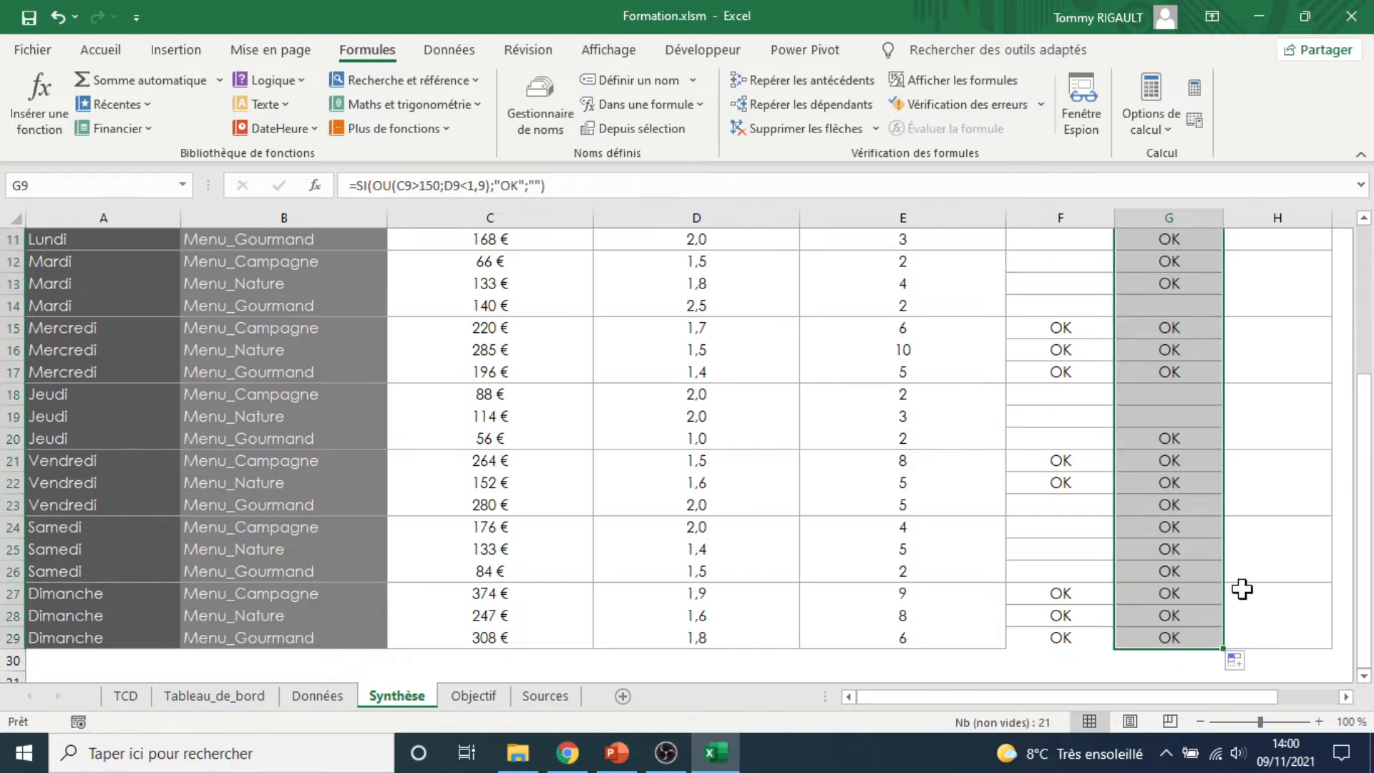
scroll(1206, 588, "up", 3)
scroll(1206, 588, "up", 1)
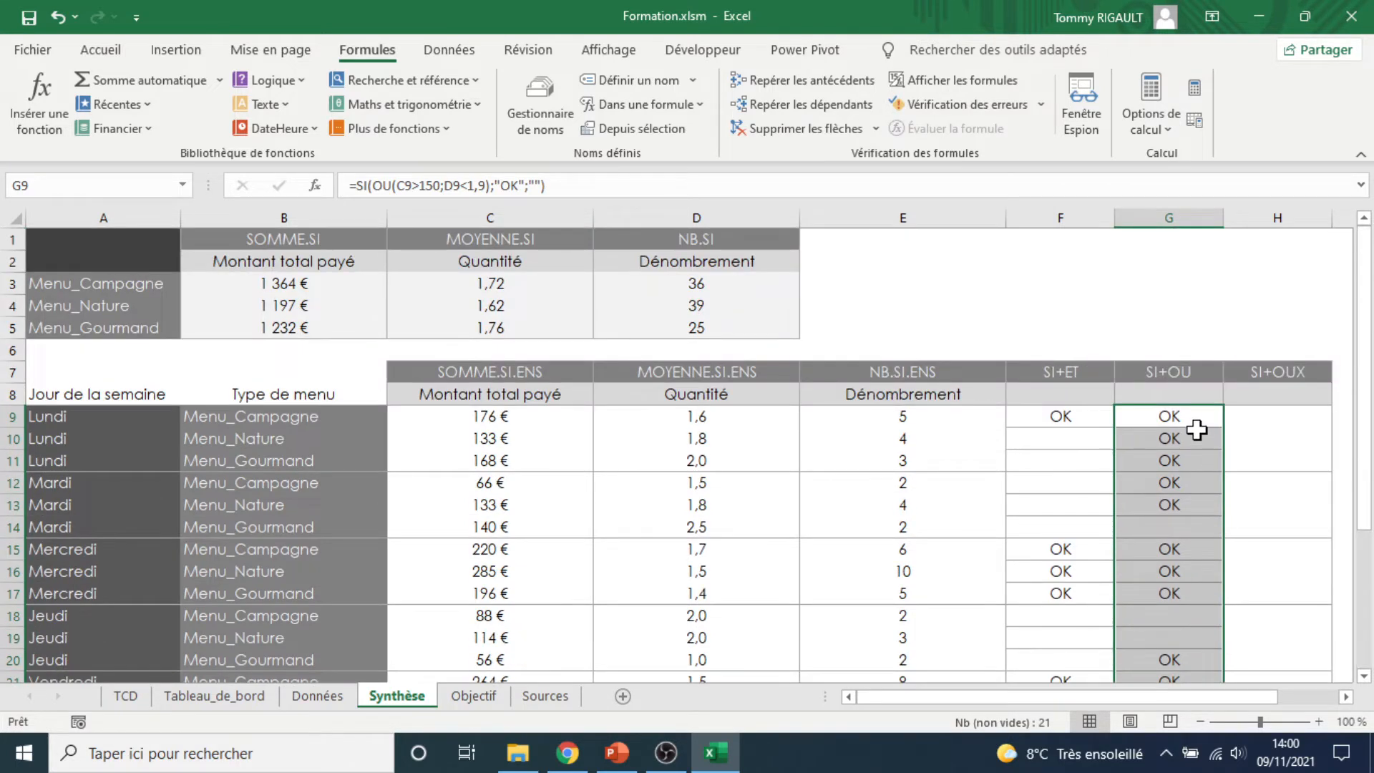
left_click(1199, 419)
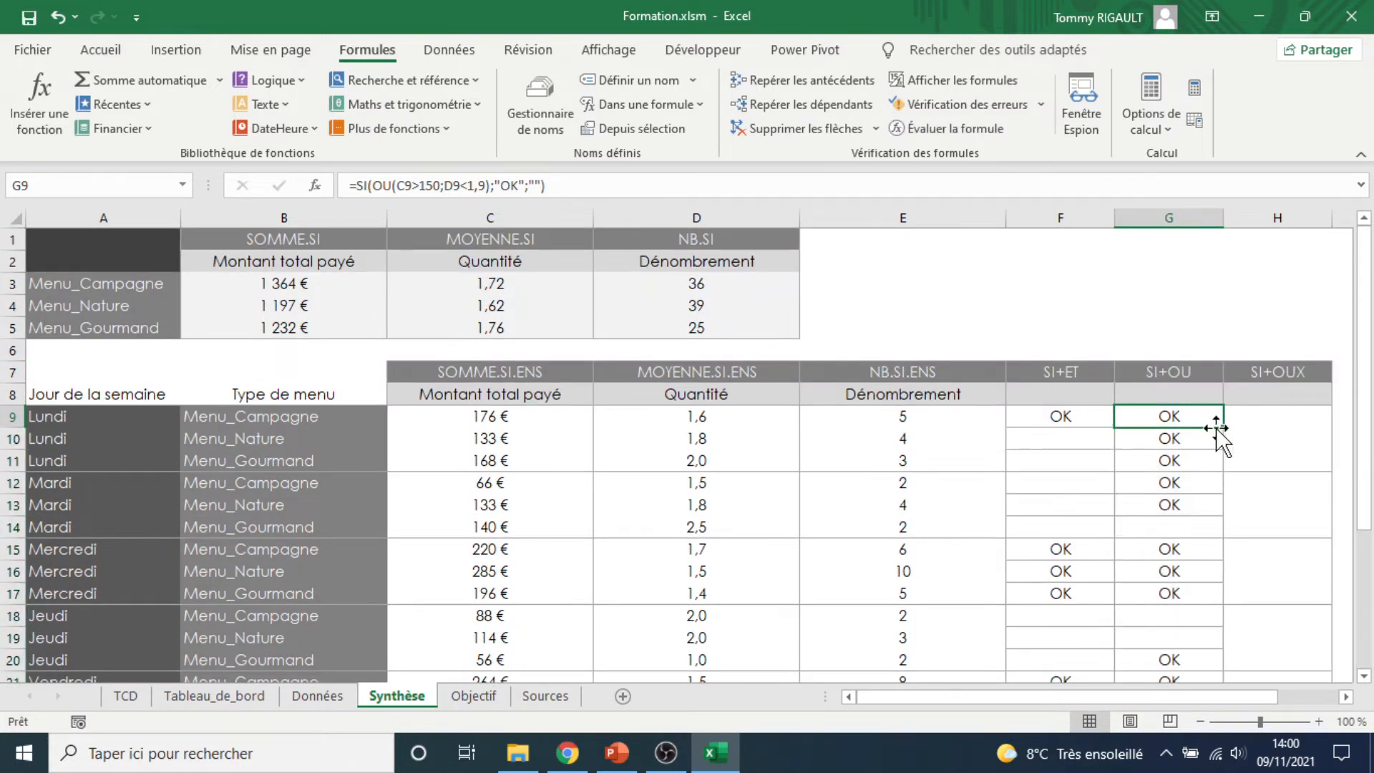
scroll(1206, 649, "down", 4)
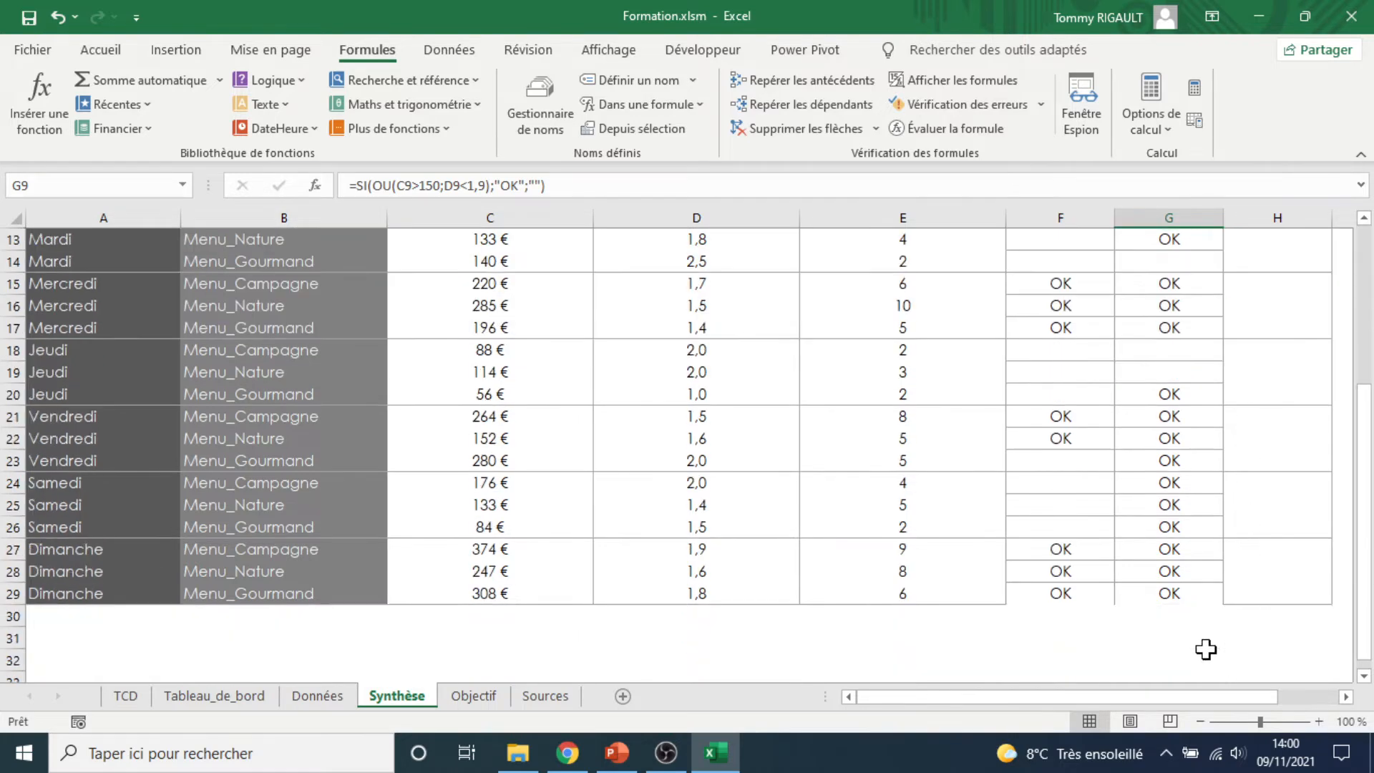
scroll(1209, 412, "up", 4)
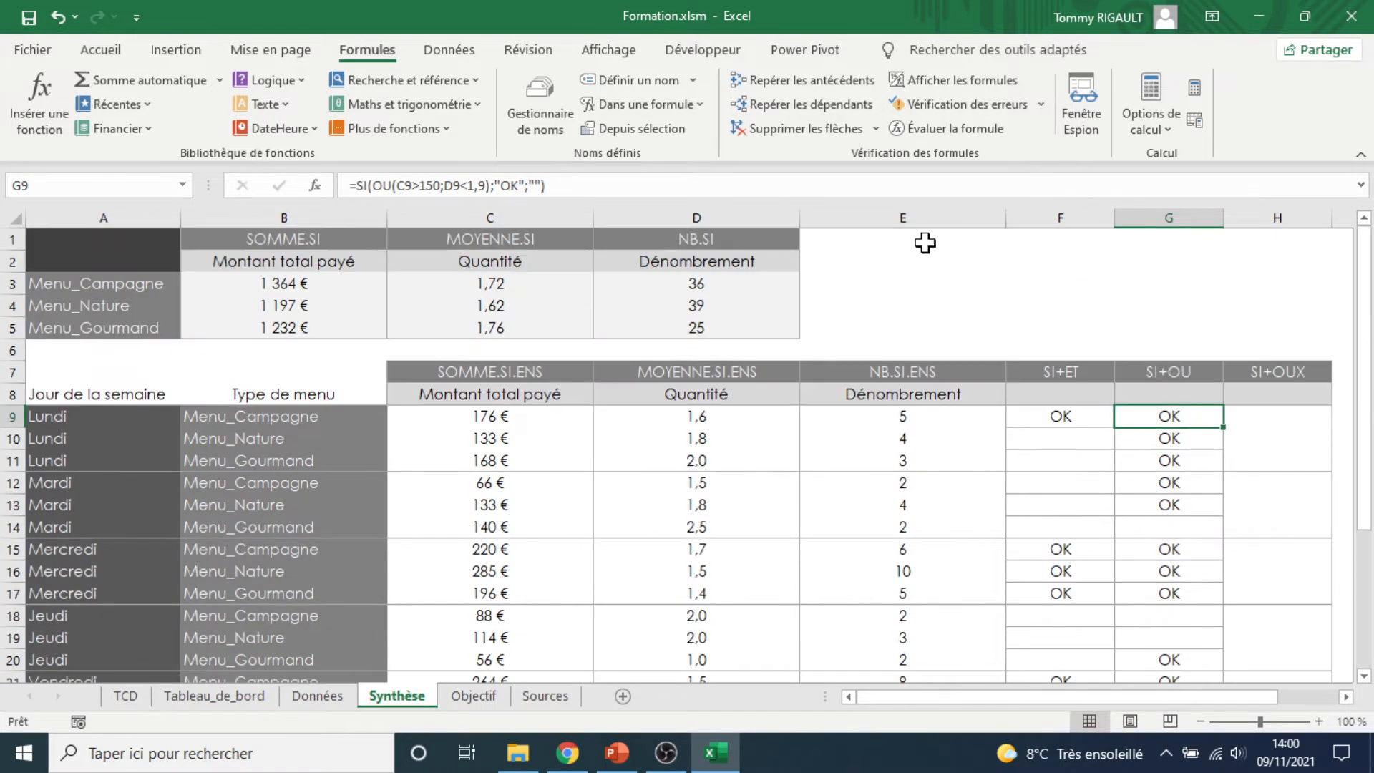
Review the two conditions of the OU test within the G9 formula
left_click(452, 185)
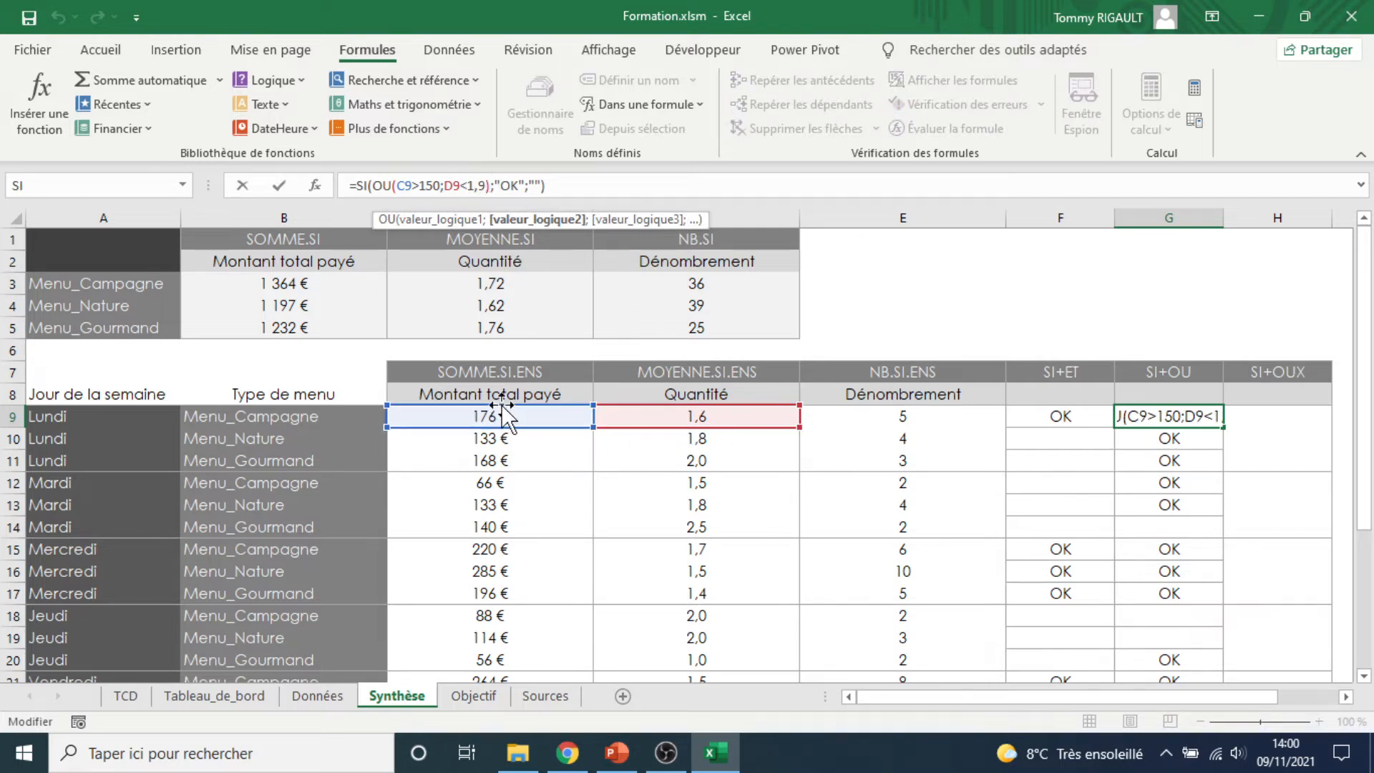
left_click(485, 188)
key("BackSpace")
type("9")
left_click(492, 187)
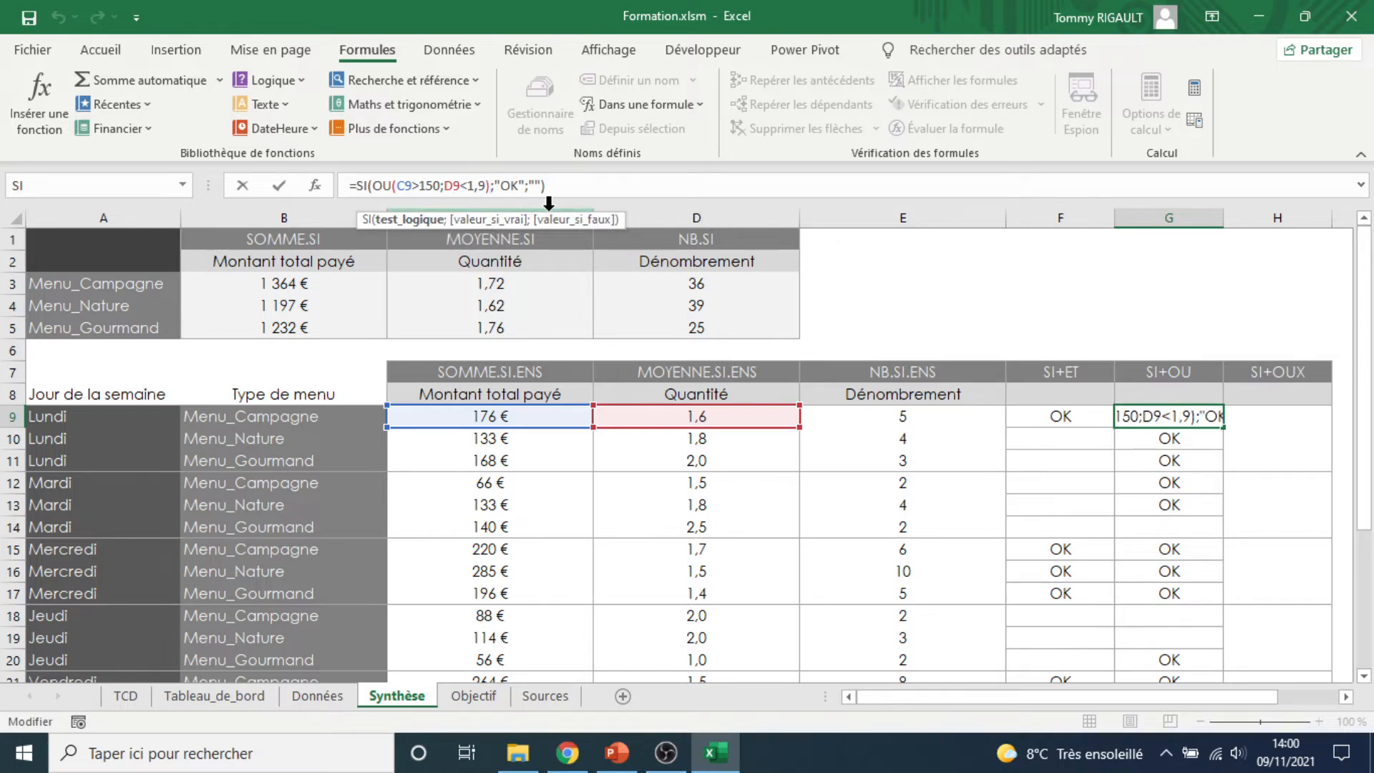
key("ctrl+Return")
Copy the text of the G9 formula and paste it into cell H9 of the SI+OUX column
left_click_drag(561, 181, 333, 174)
key("ctrl+c")
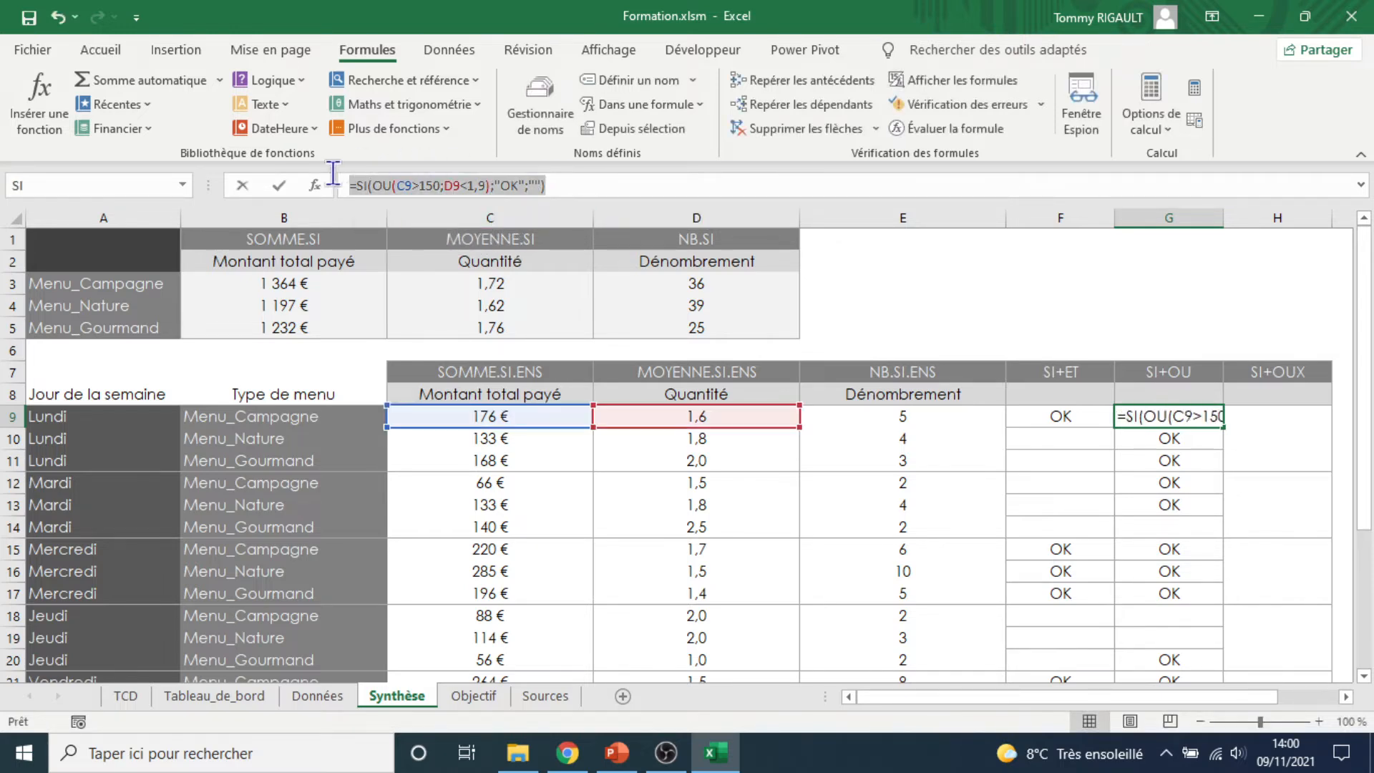
left_click(1280, 416)
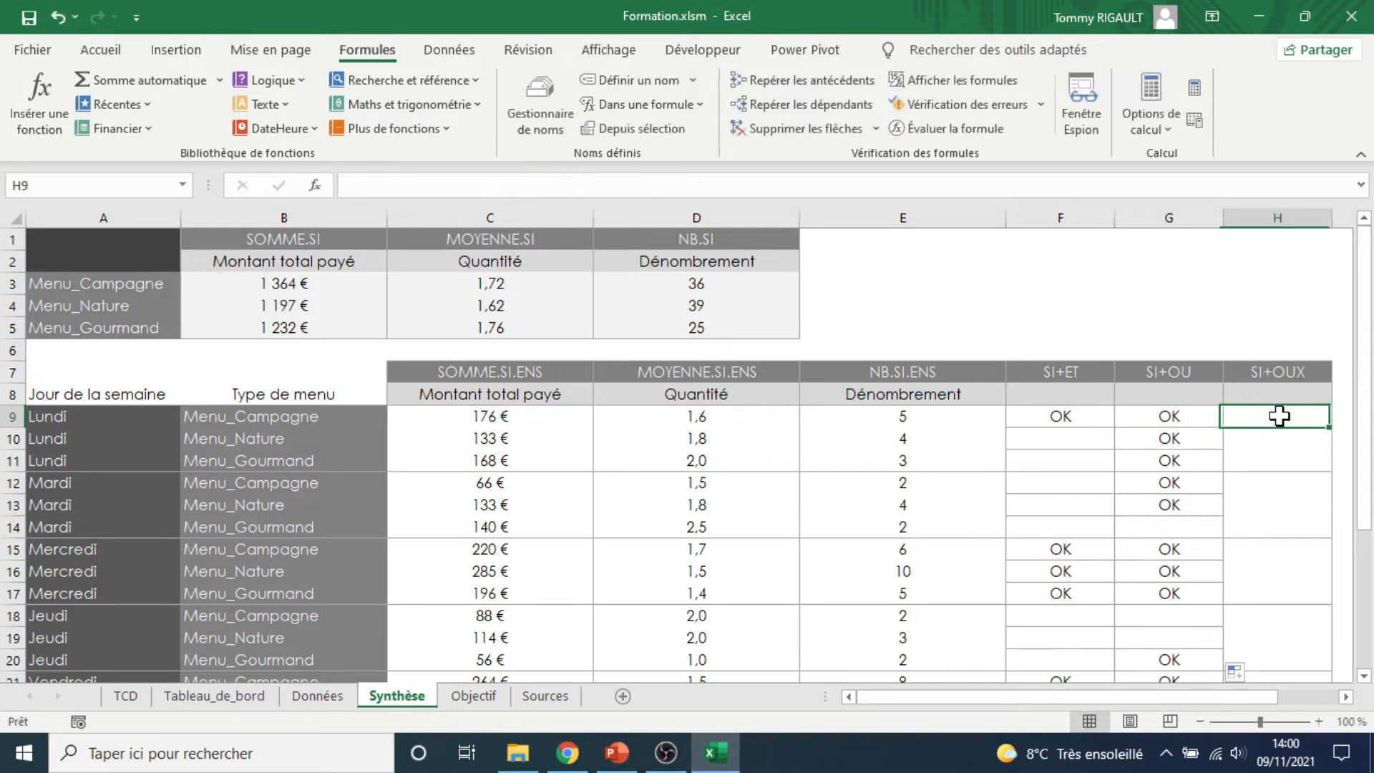
left_click(380, 182)
key("ctrl+v")
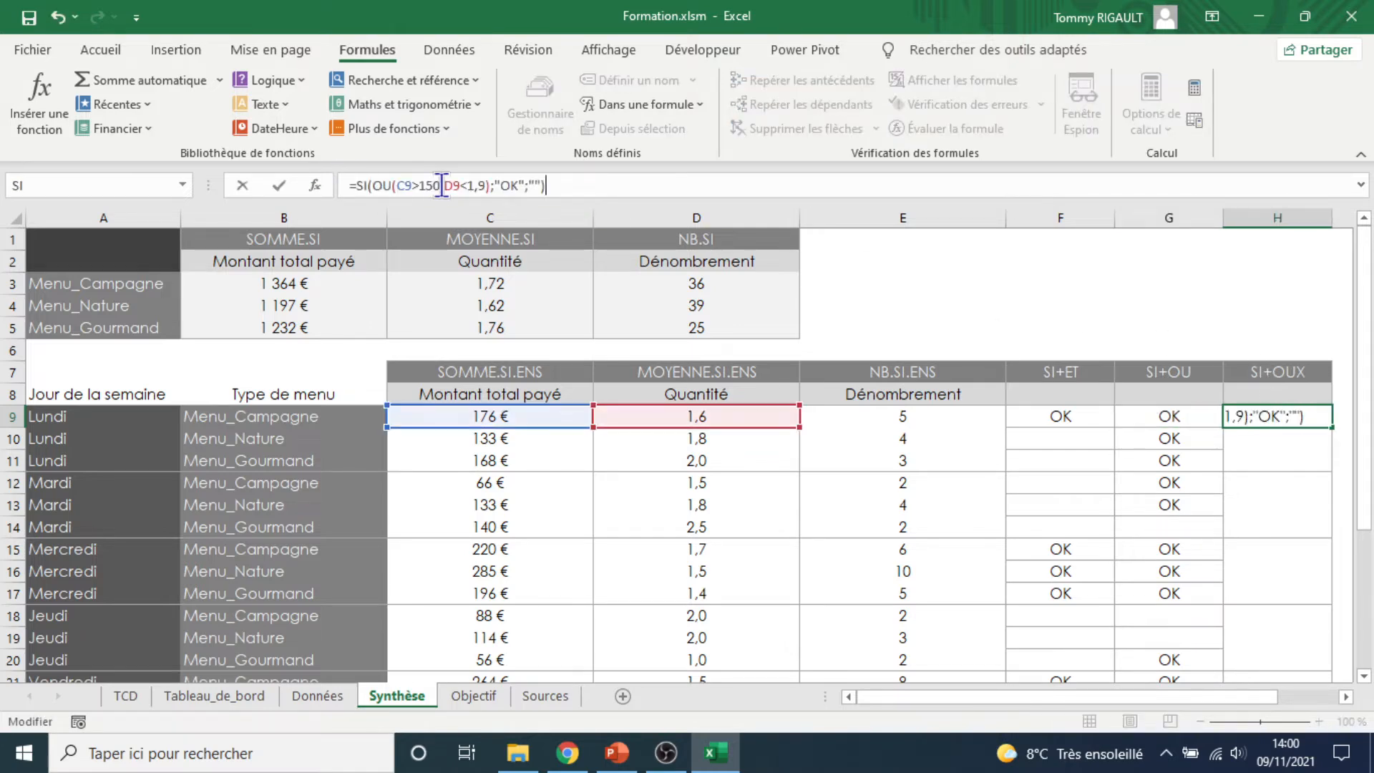
Change the OU function to OUX in the H9 formula and validate it
left_click(387, 184)
type("X")
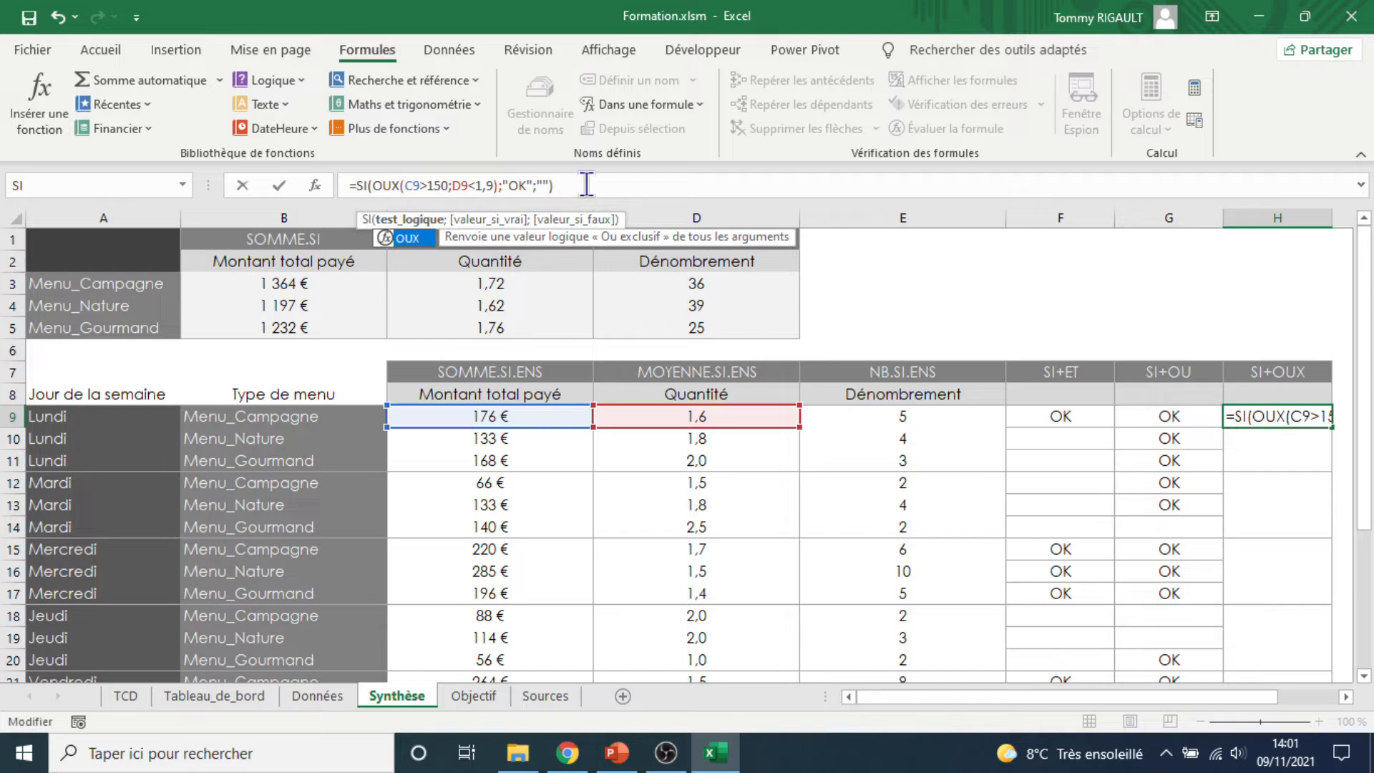
left_click(583, 183)
key("Return")
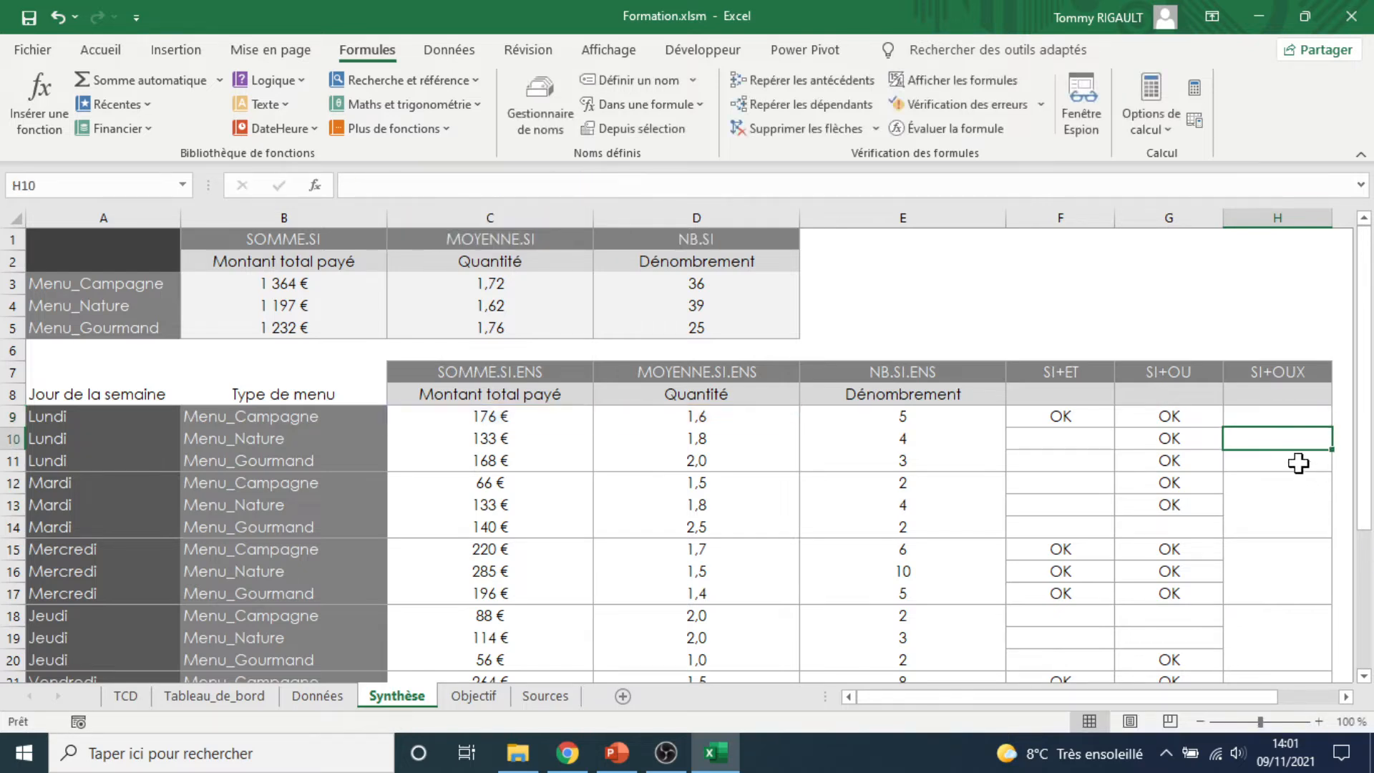
Fill the H9 formula down the SI+OUX column through row 29
left_click(1310, 418)
left_click_drag(1330, 428, 1302, 638)
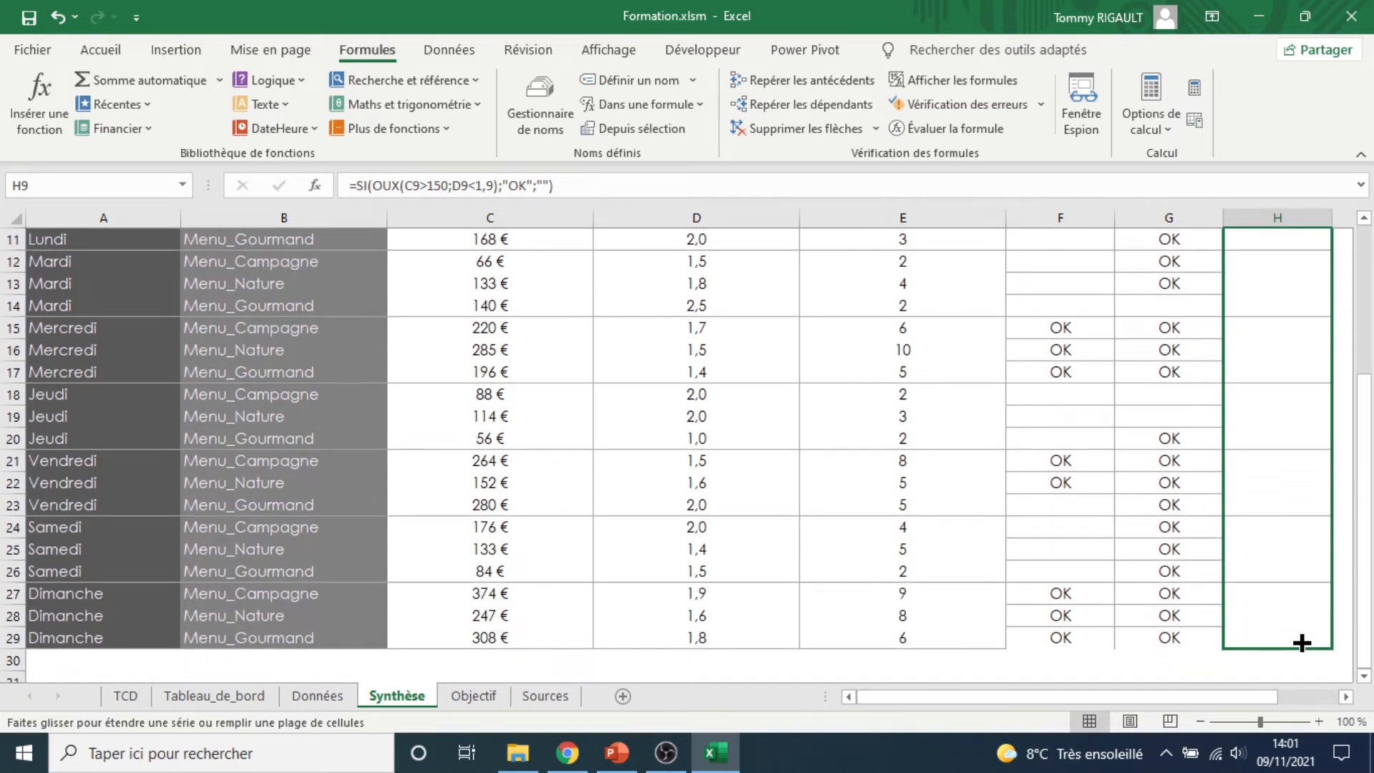
left_click_drag(1301, 643, 1300, 644)
scroll(1153, 451, "up", 3)
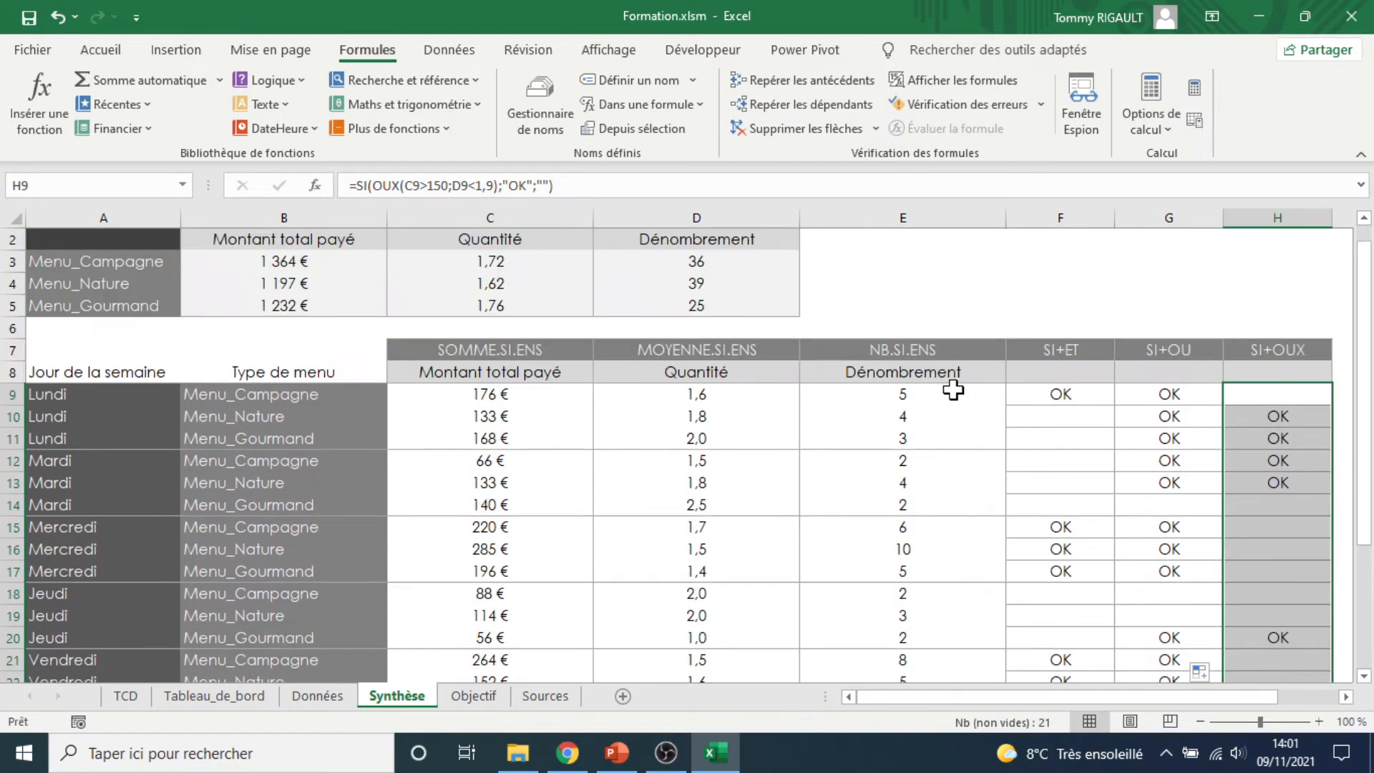
Copy the cell formatting of the Dénombrement values E9:E29 onto the SI+ET, SI+OU and SI+OUX columns for the same rows
left_click_drag(953, 390, 955, 631)
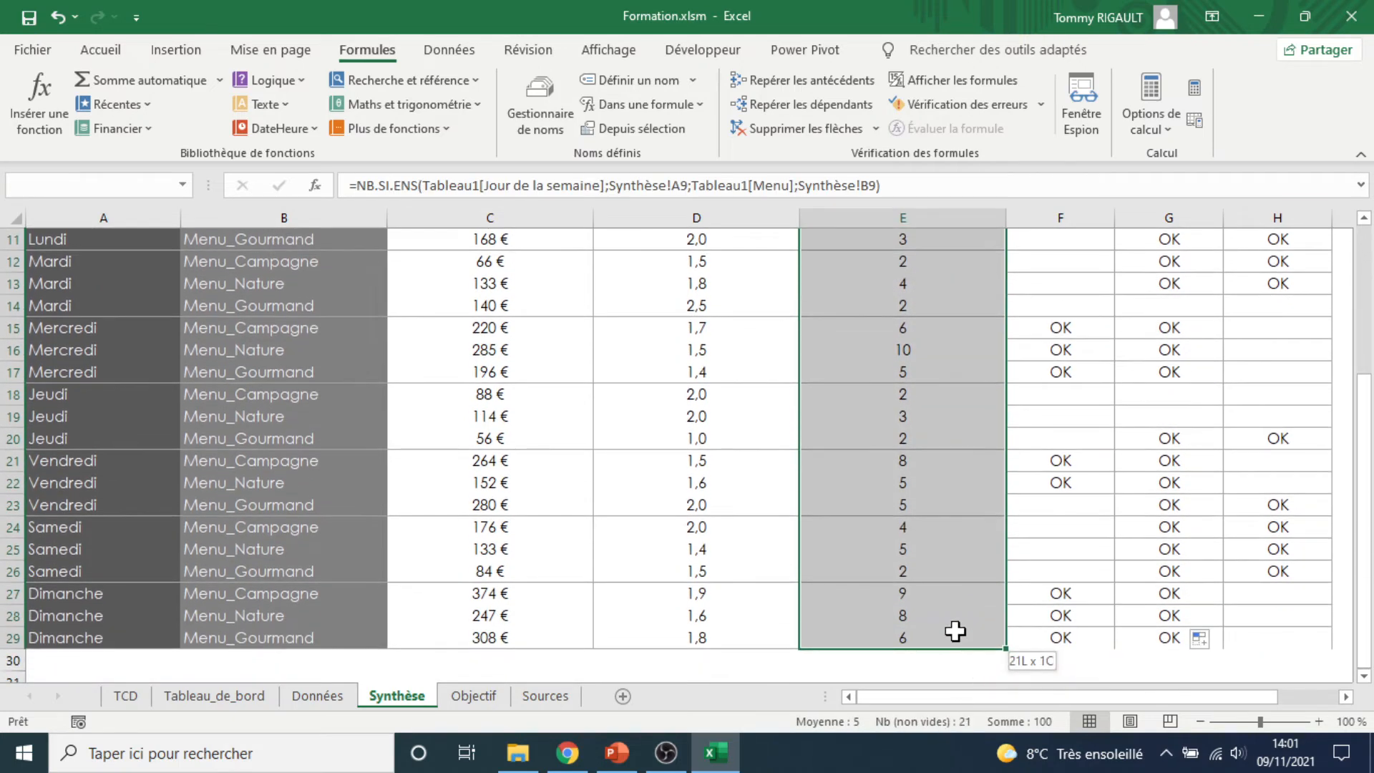
left_click(96, 49)
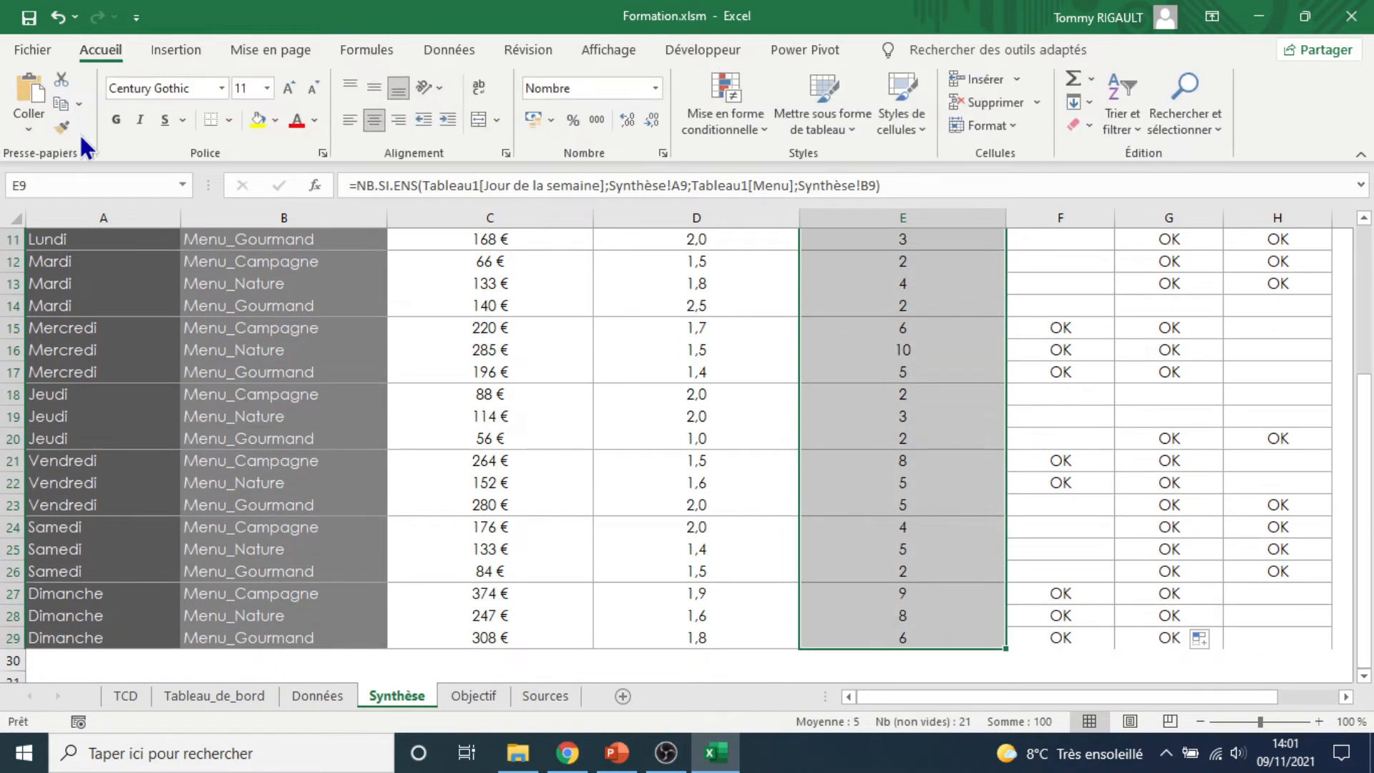
left_click(61, 129)
scroll(1013, 413, "up", 2)
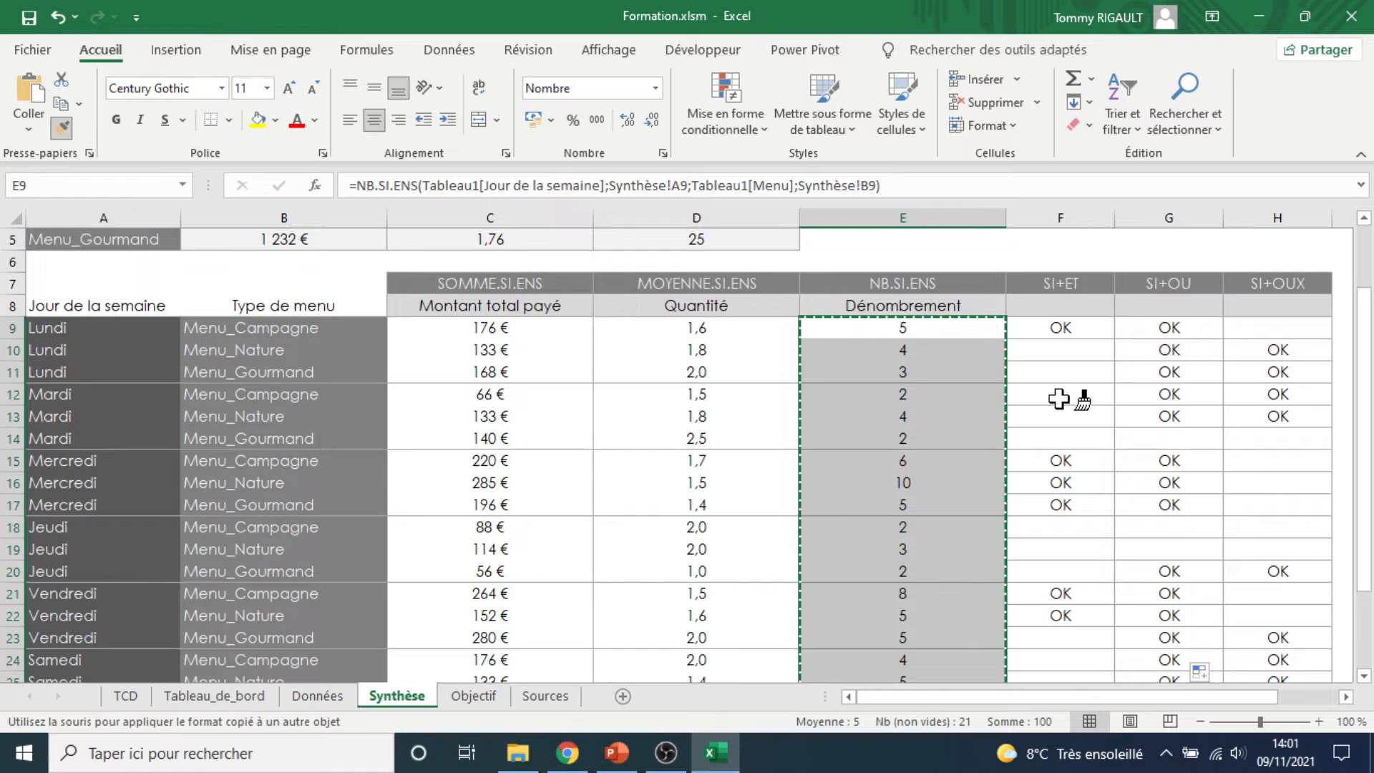
left_click(1031, 322)
left_click(61, 129)
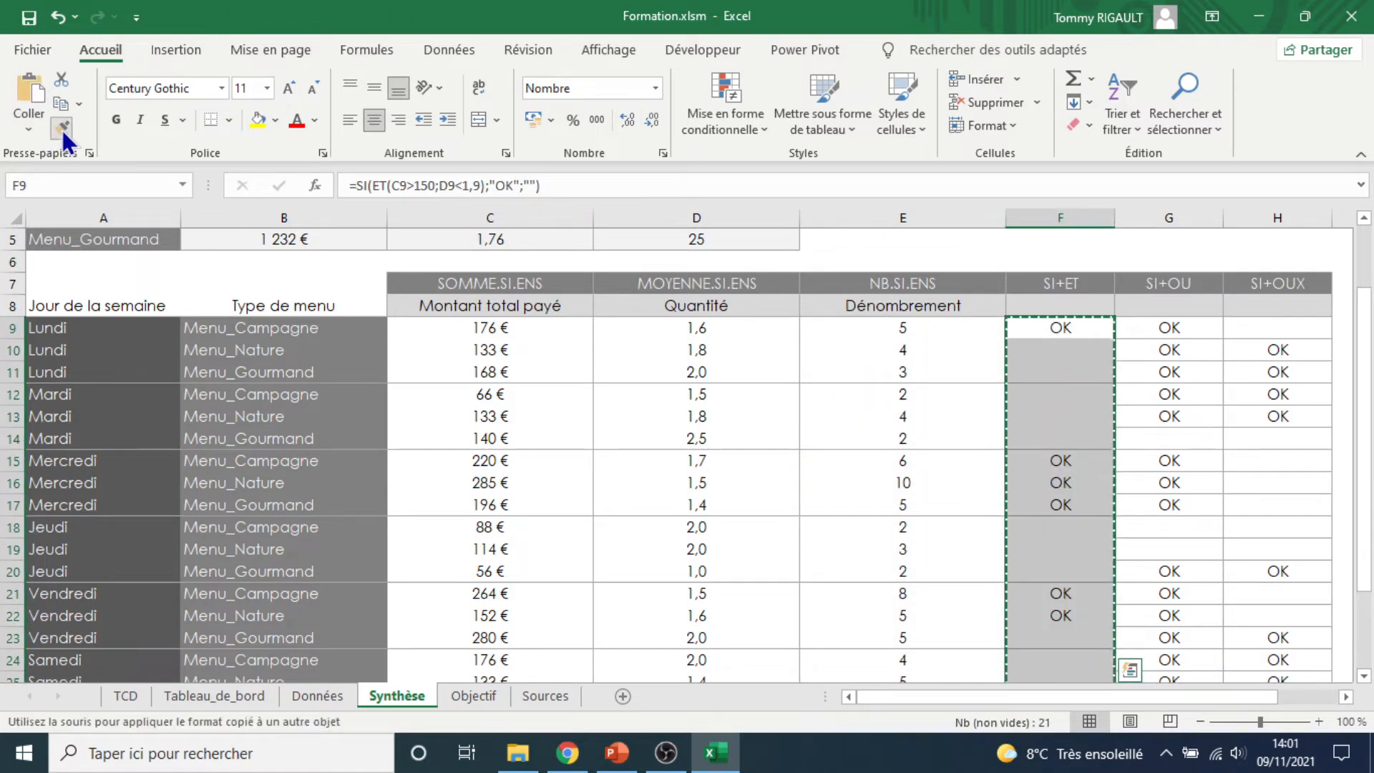
left_click(1190, 328)
left_click(61, 129)
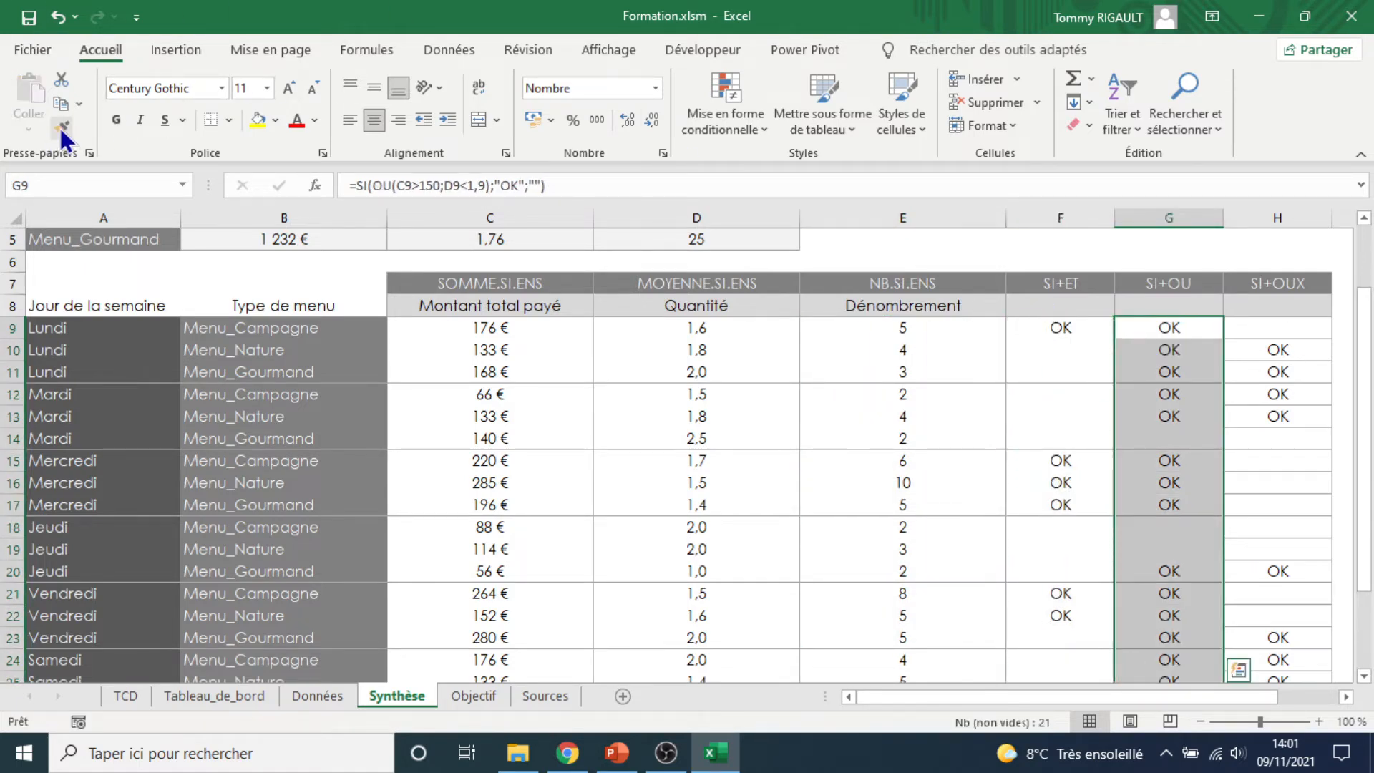
left_click(1303, 327)
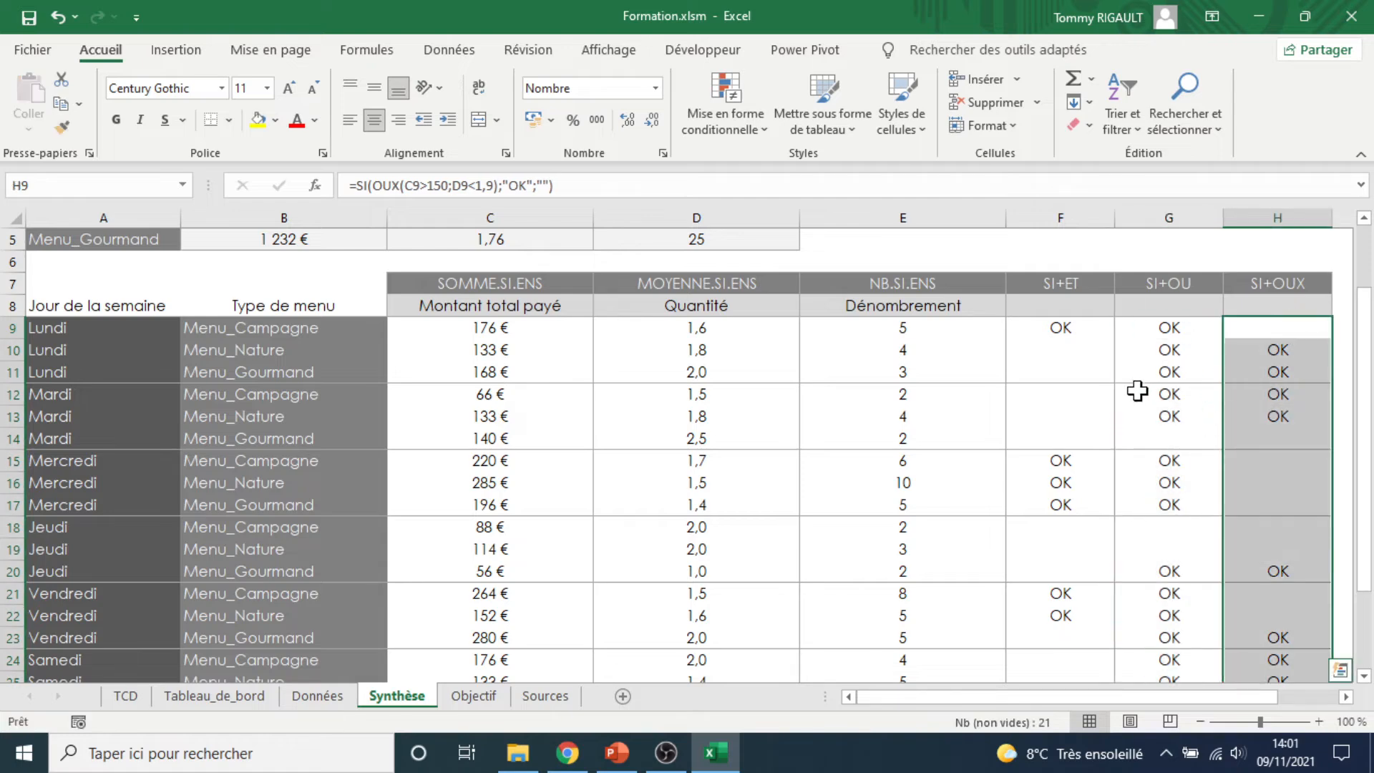
Review the ET conditions and the "OK" value if true in the F9 formula, leaving it unedited
left_click(1042, 324)
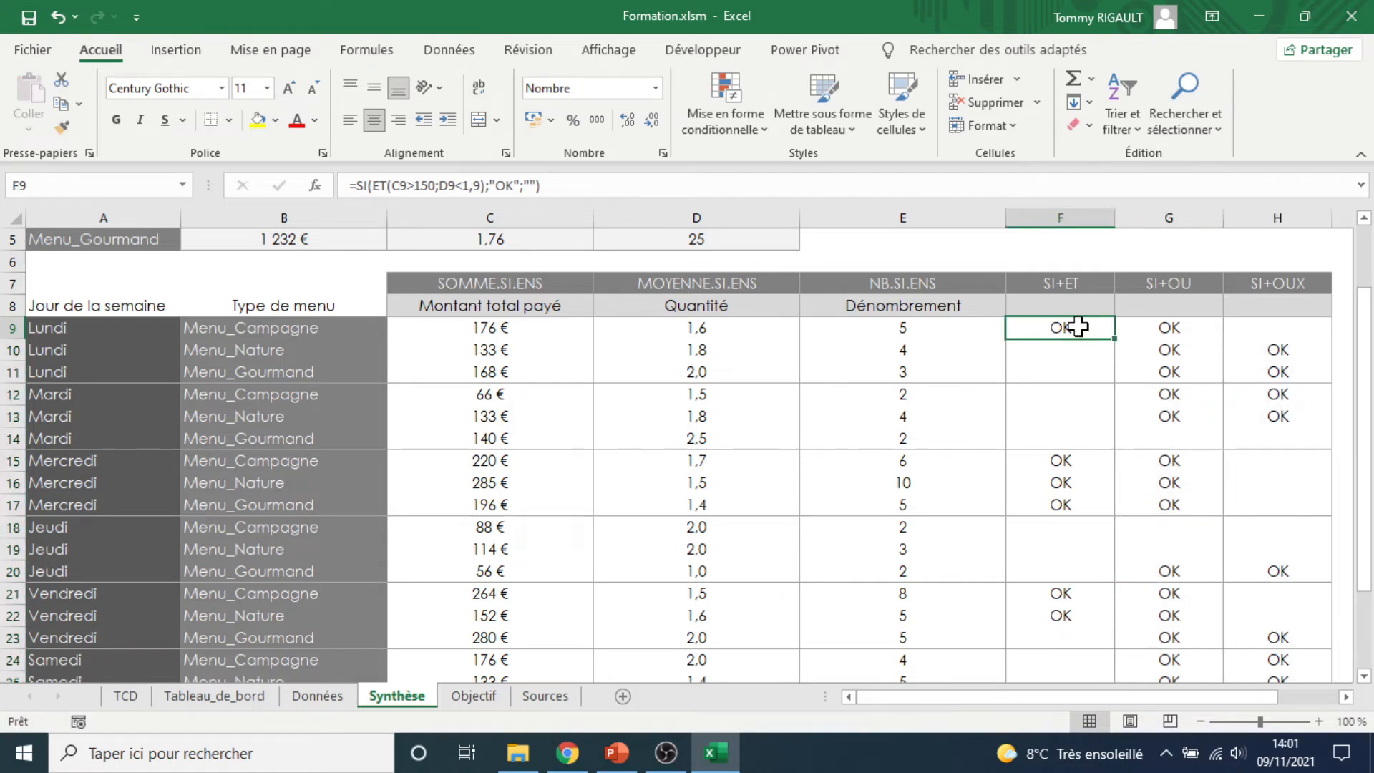
left_click(458, 185)
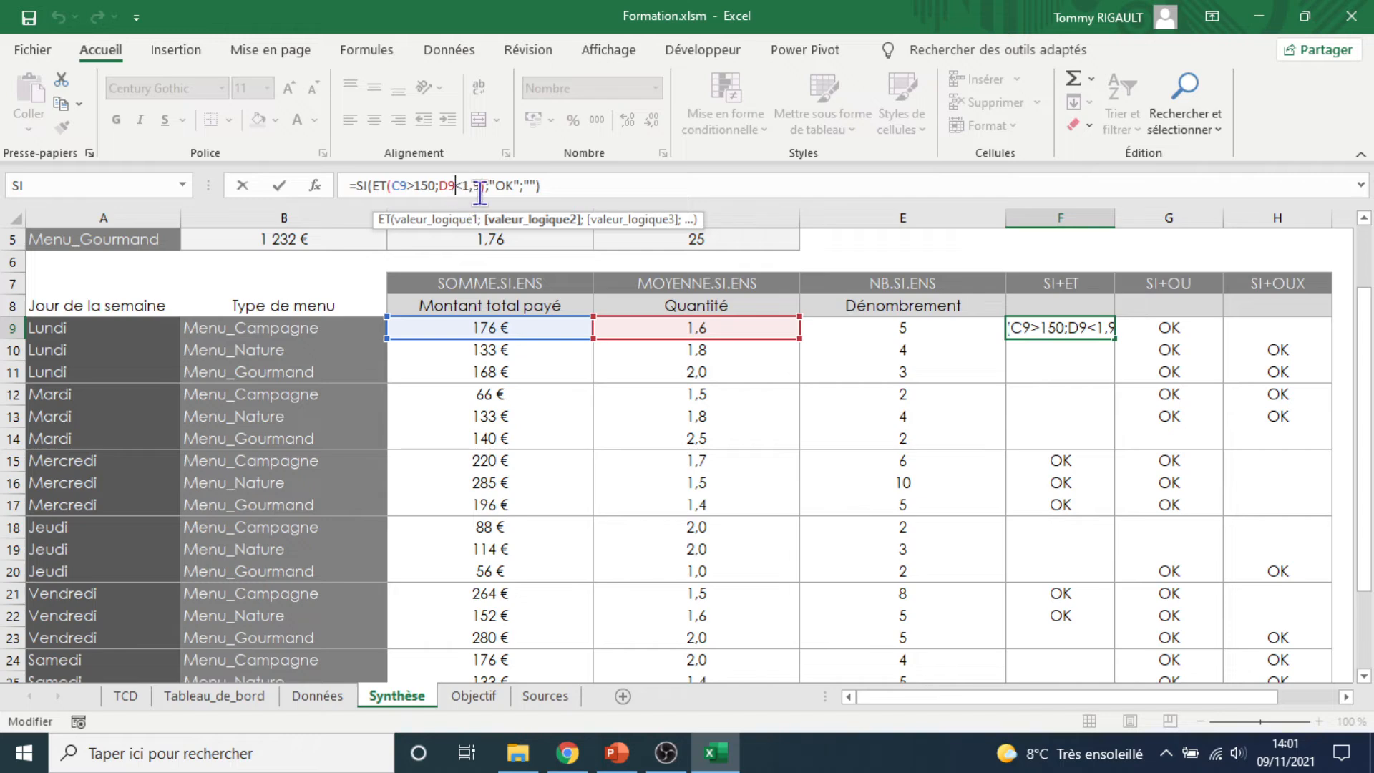
left_click_drag(522, 185, 498, 186)
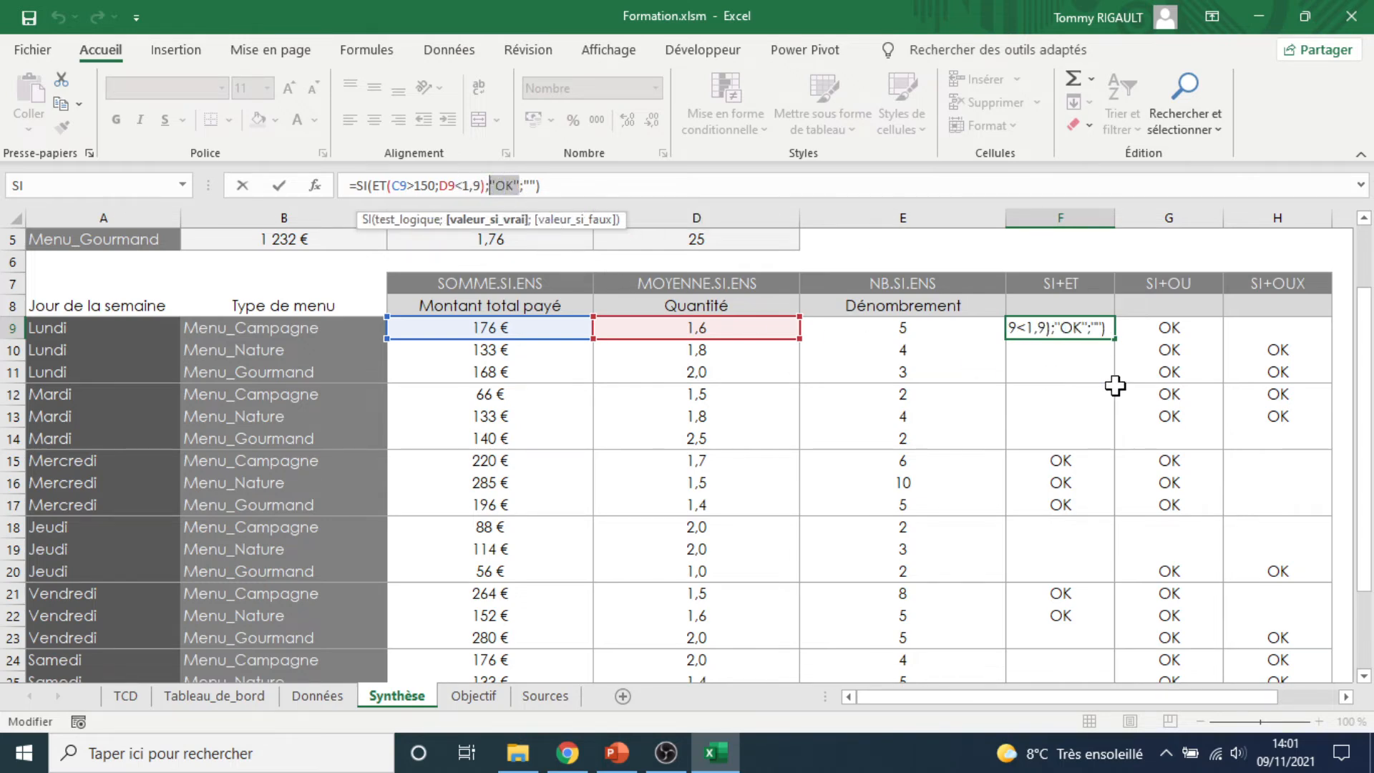
key("Escape")
Examine the OU formulas in G9 and G10 against the amount and quantity in their rows
left_click(1188, 328)
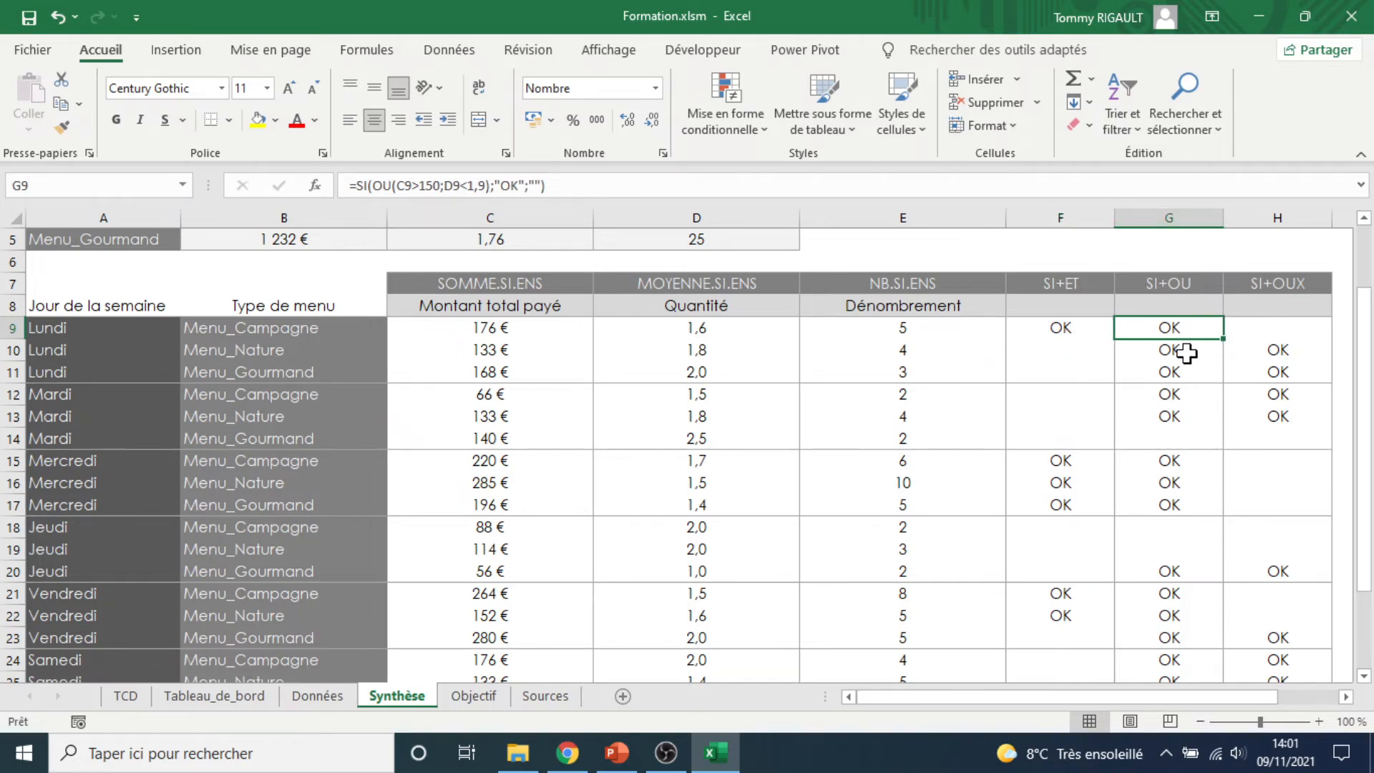
left_click(1186, 353)
left_click(573, 186)
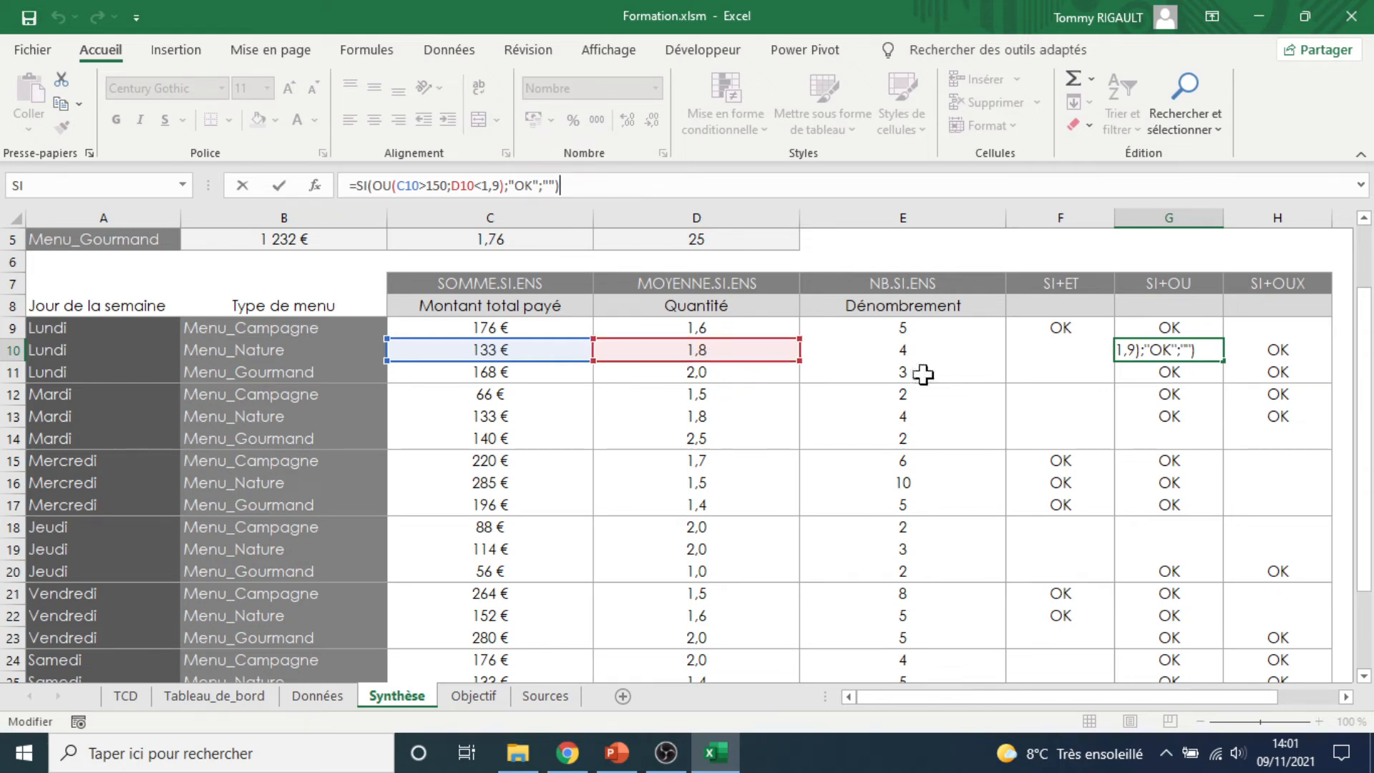
key("ctrl+Return")
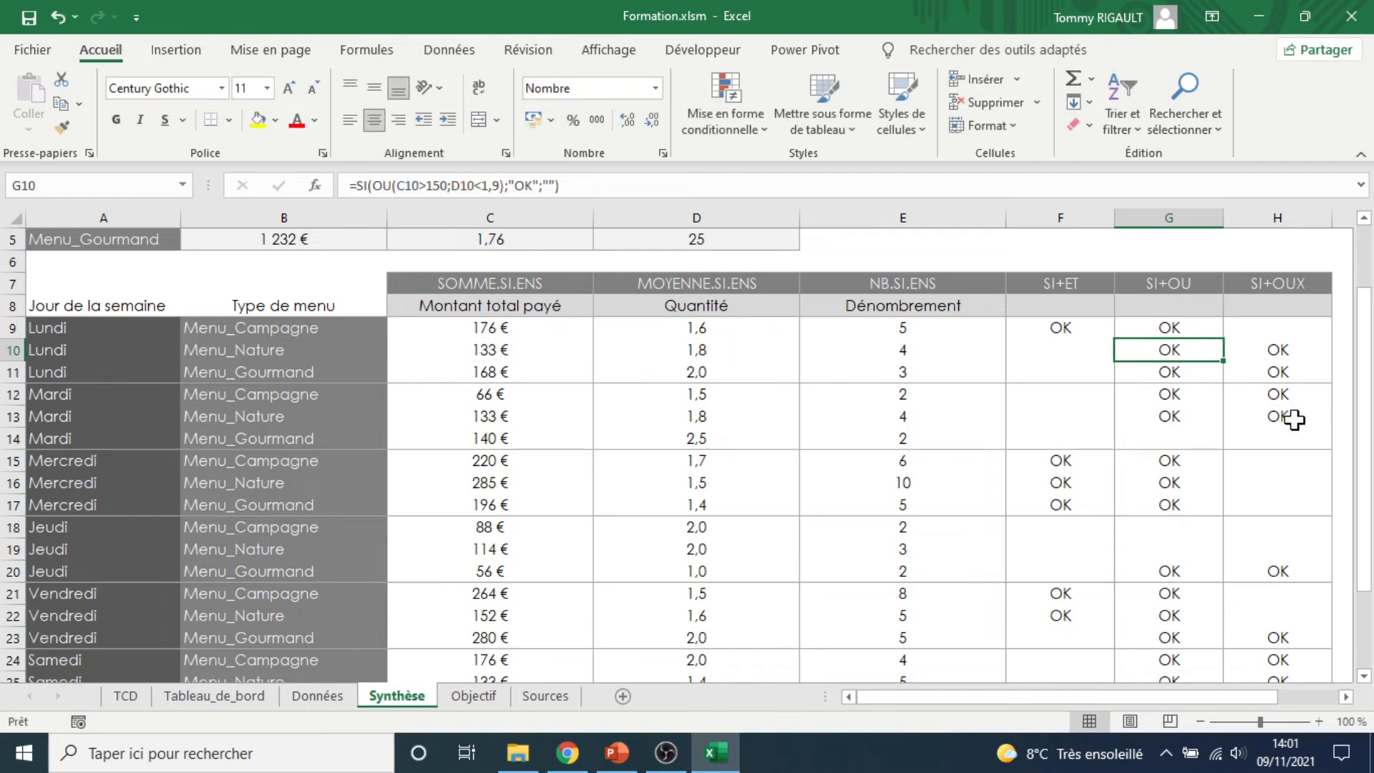
Examine the OUX formula in H10 against its row's amount and quantity, and review the SI+OUX column through row 29
left_click(1278, 350)
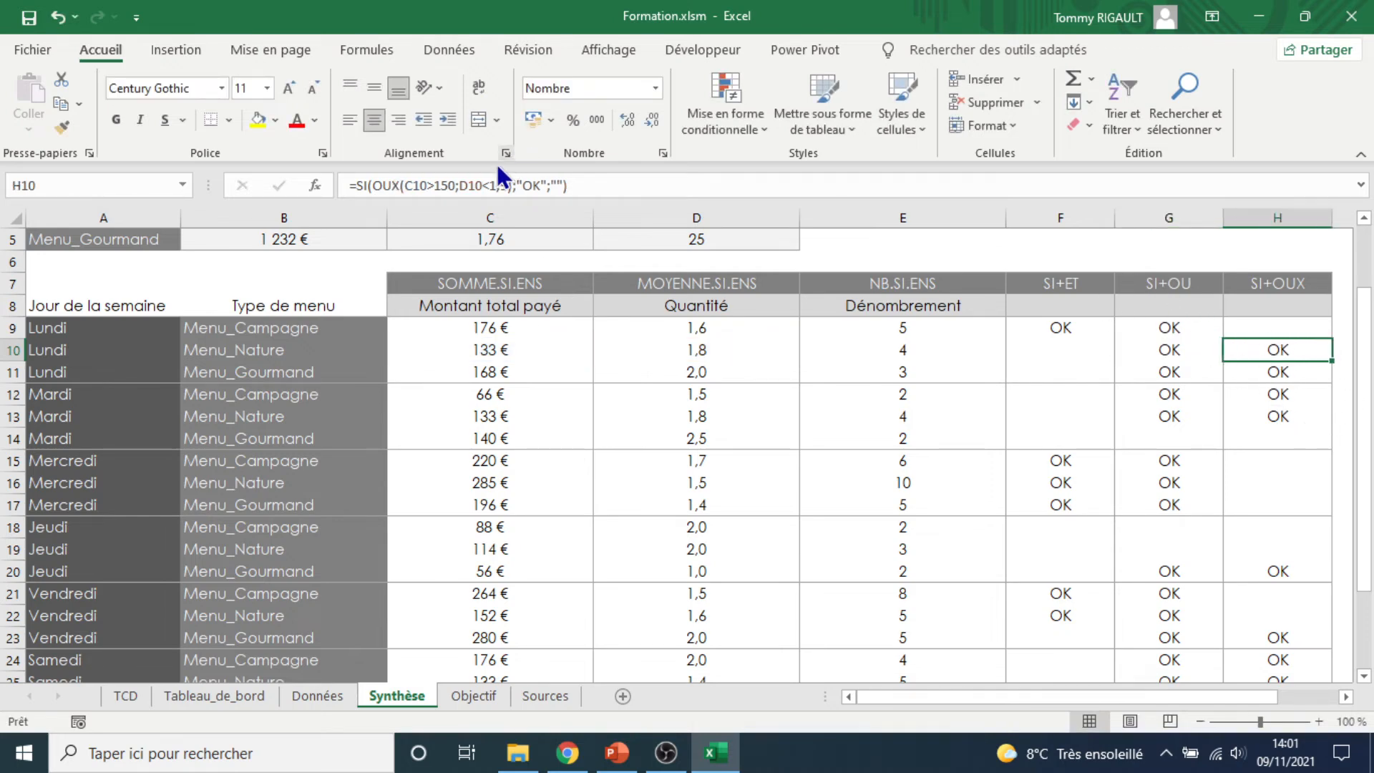
left_click(492, 185)
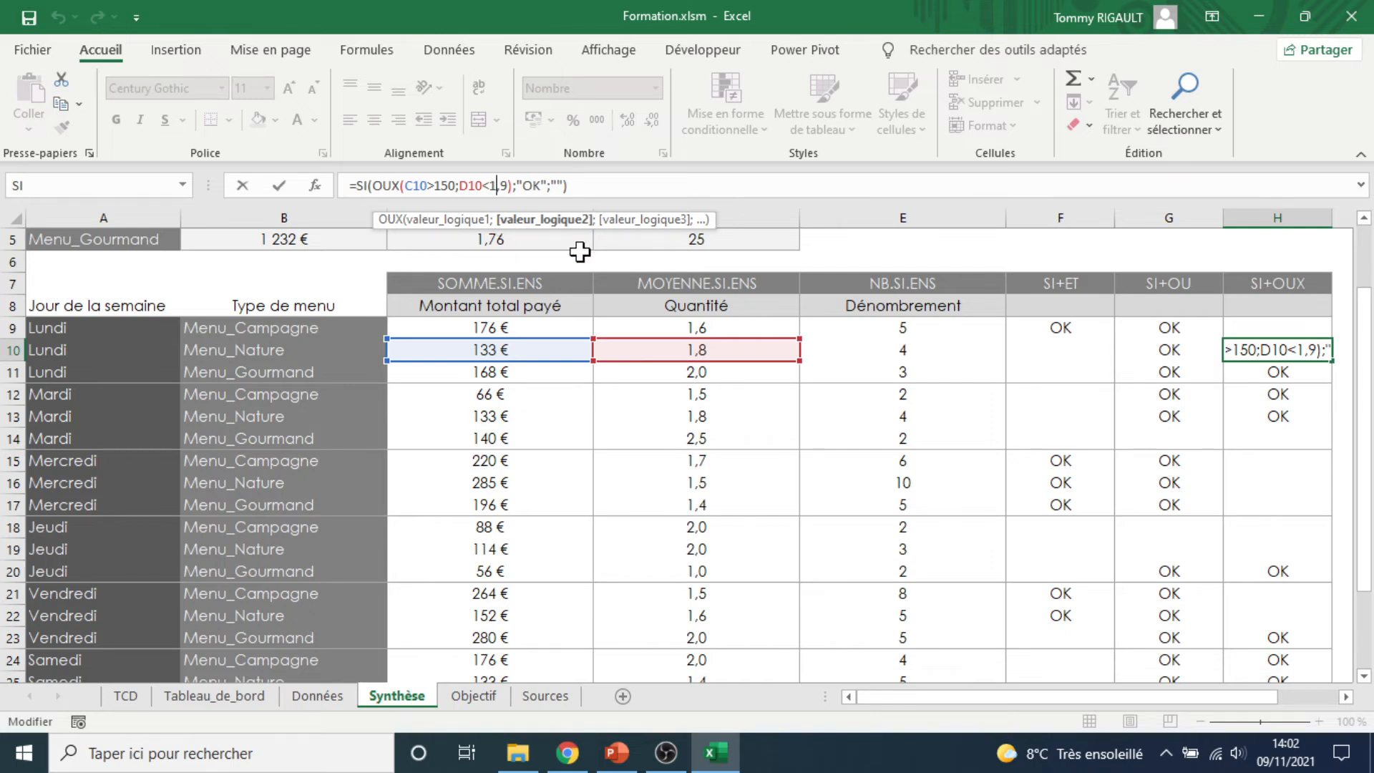
key("Escape")
scroll(1295, 562, "down", 2)
scroll(1296, 562, "down", 1)
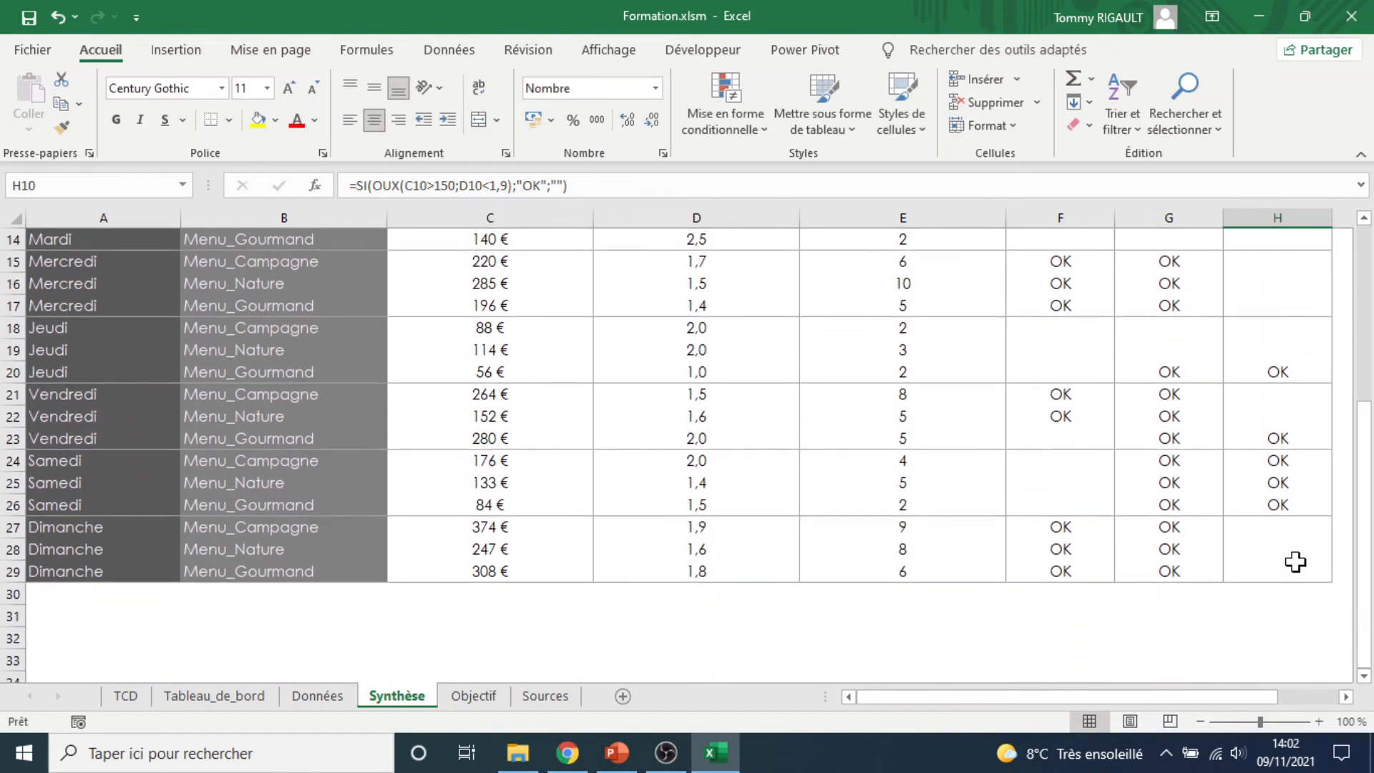
scroll(1297, 561, "up", 4)
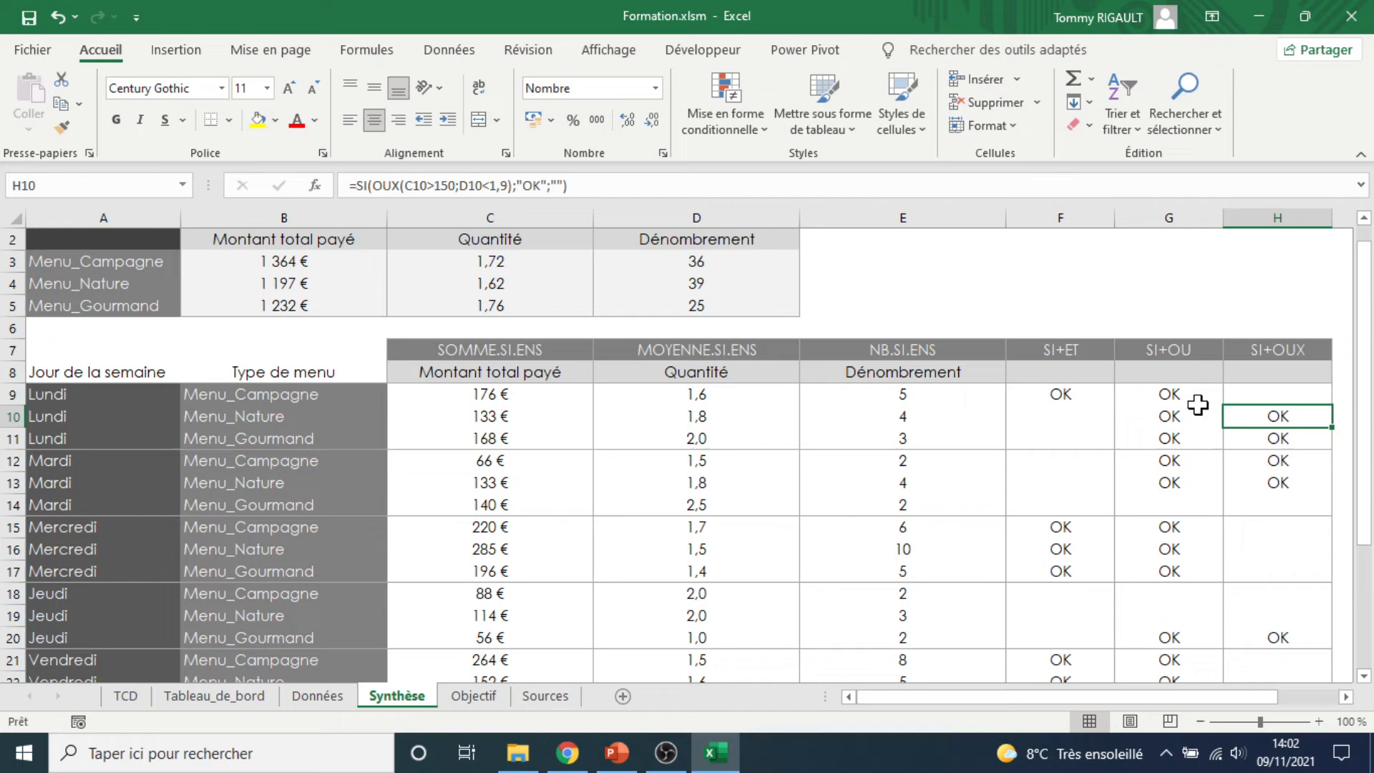
Compare the OU formula in G9 with the OUX formula in H9 against the amount and quantity in row 9
left_click(1281, 393)
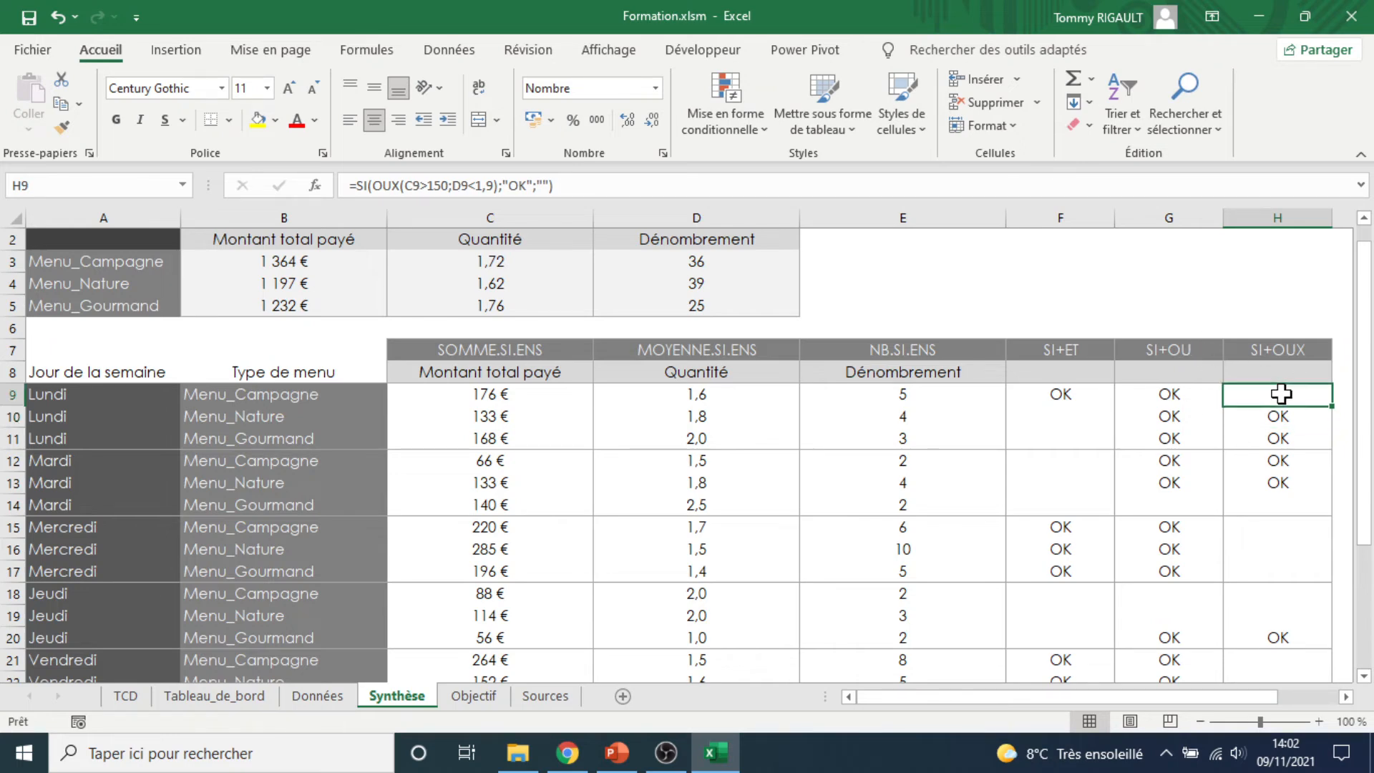
left_click(1177, 394)
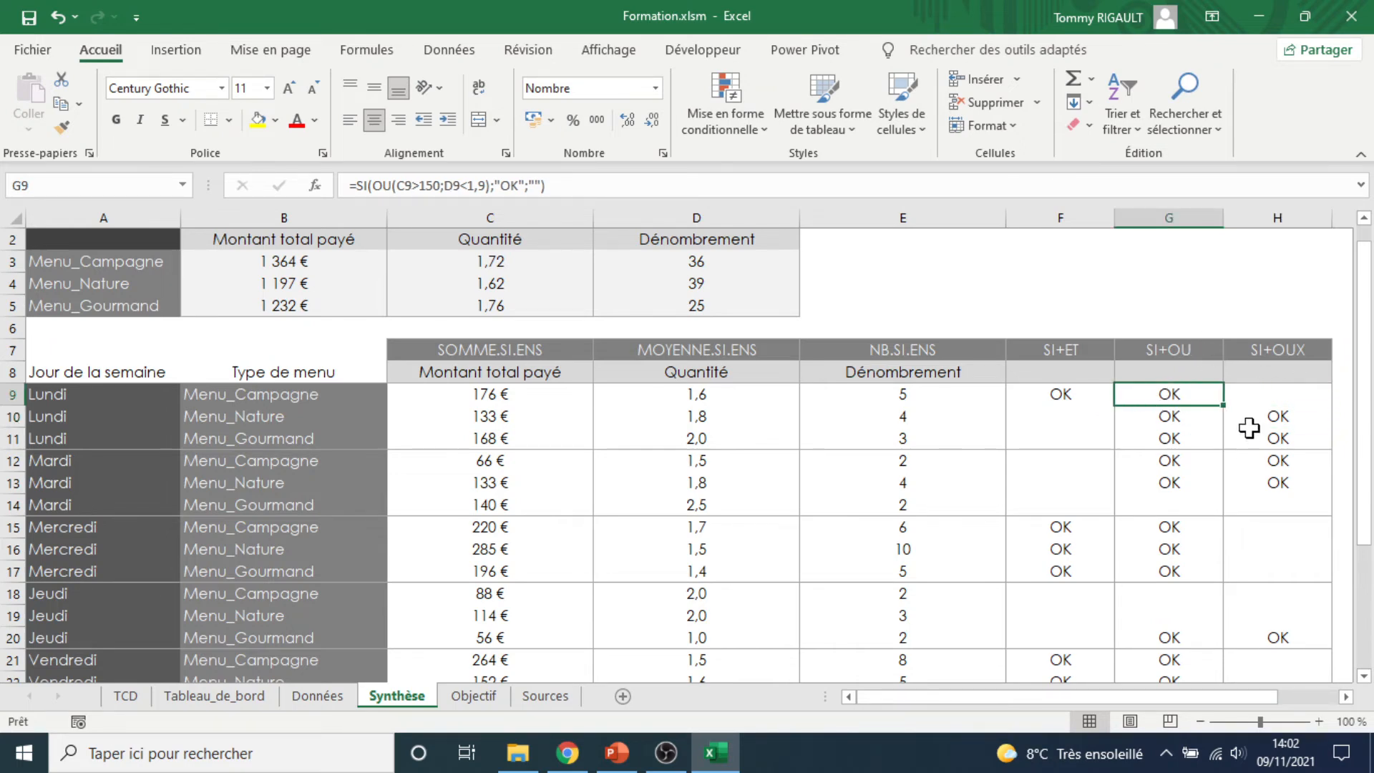
left_click(1296, 397)
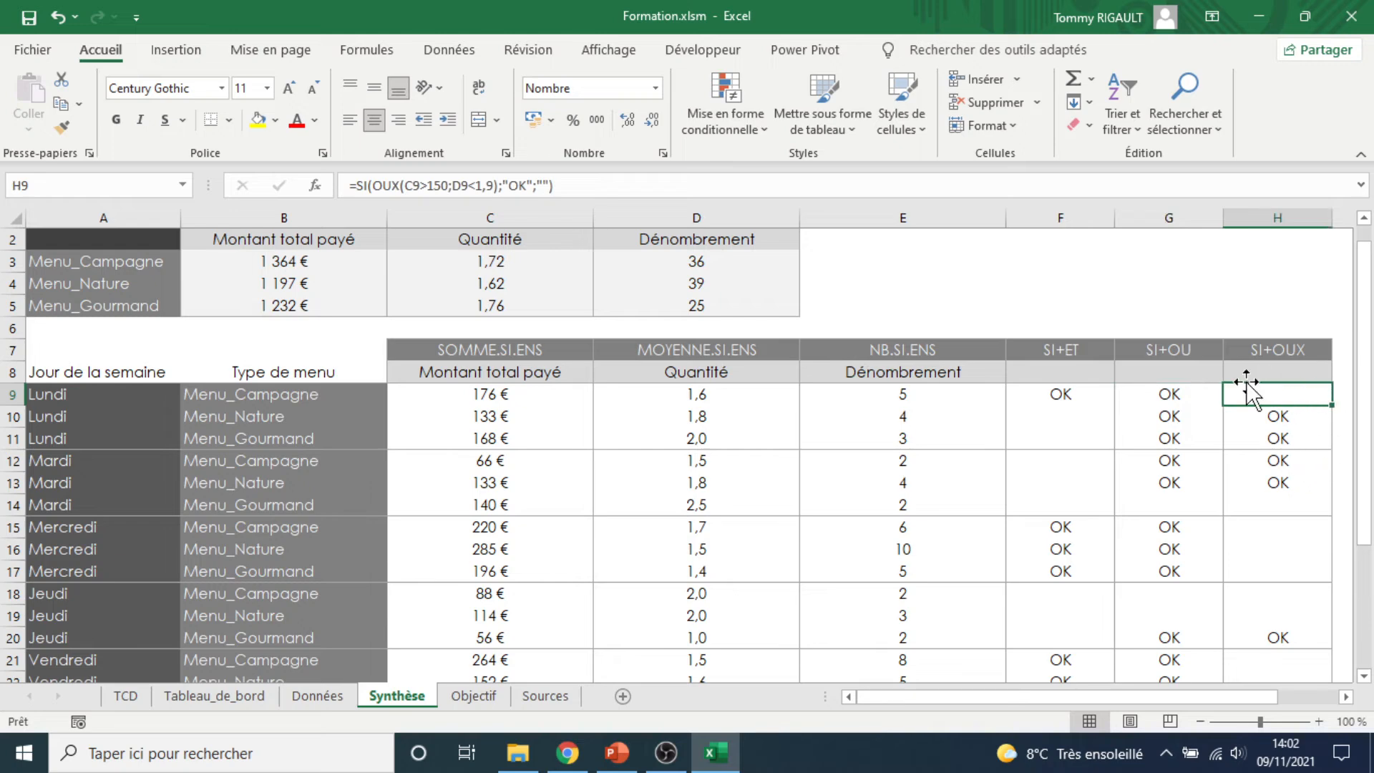
left_click(585, 187)
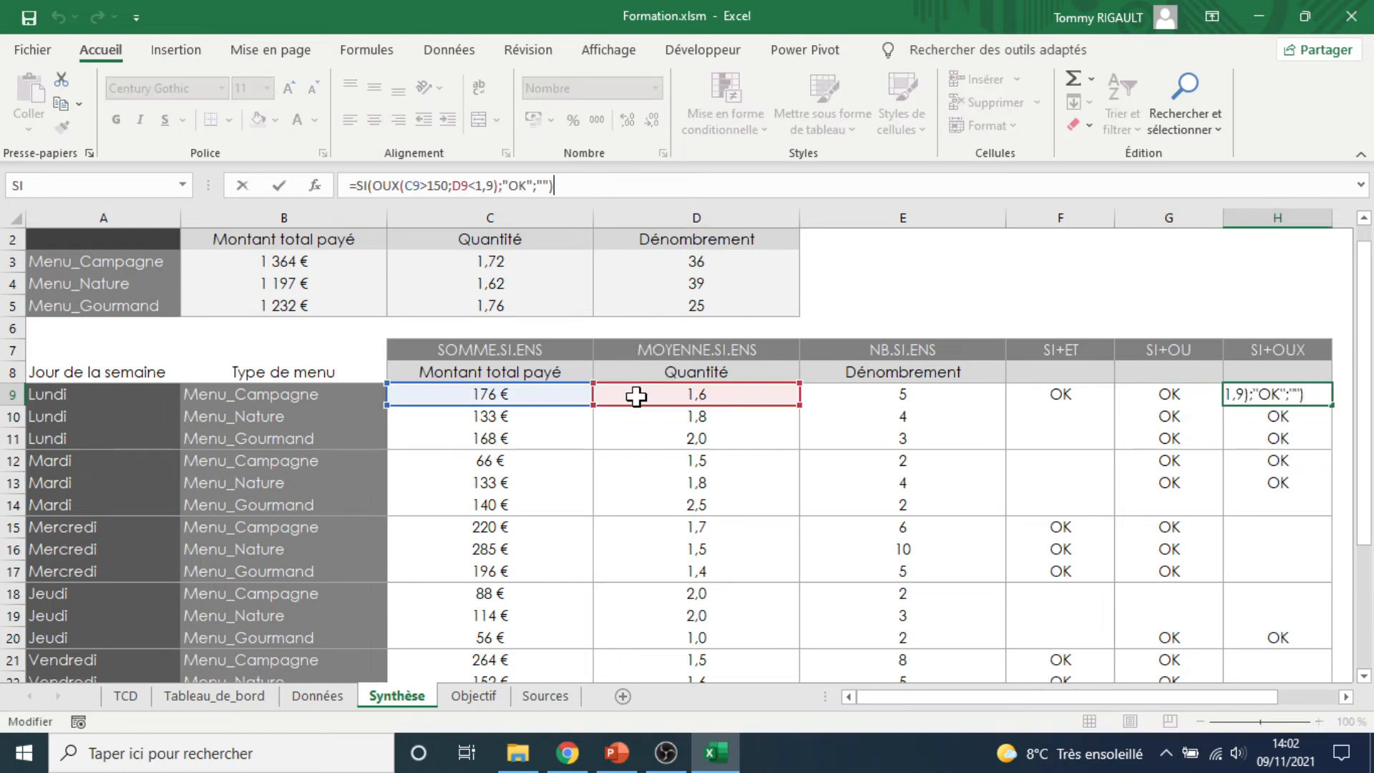
key("ctrl+Return")
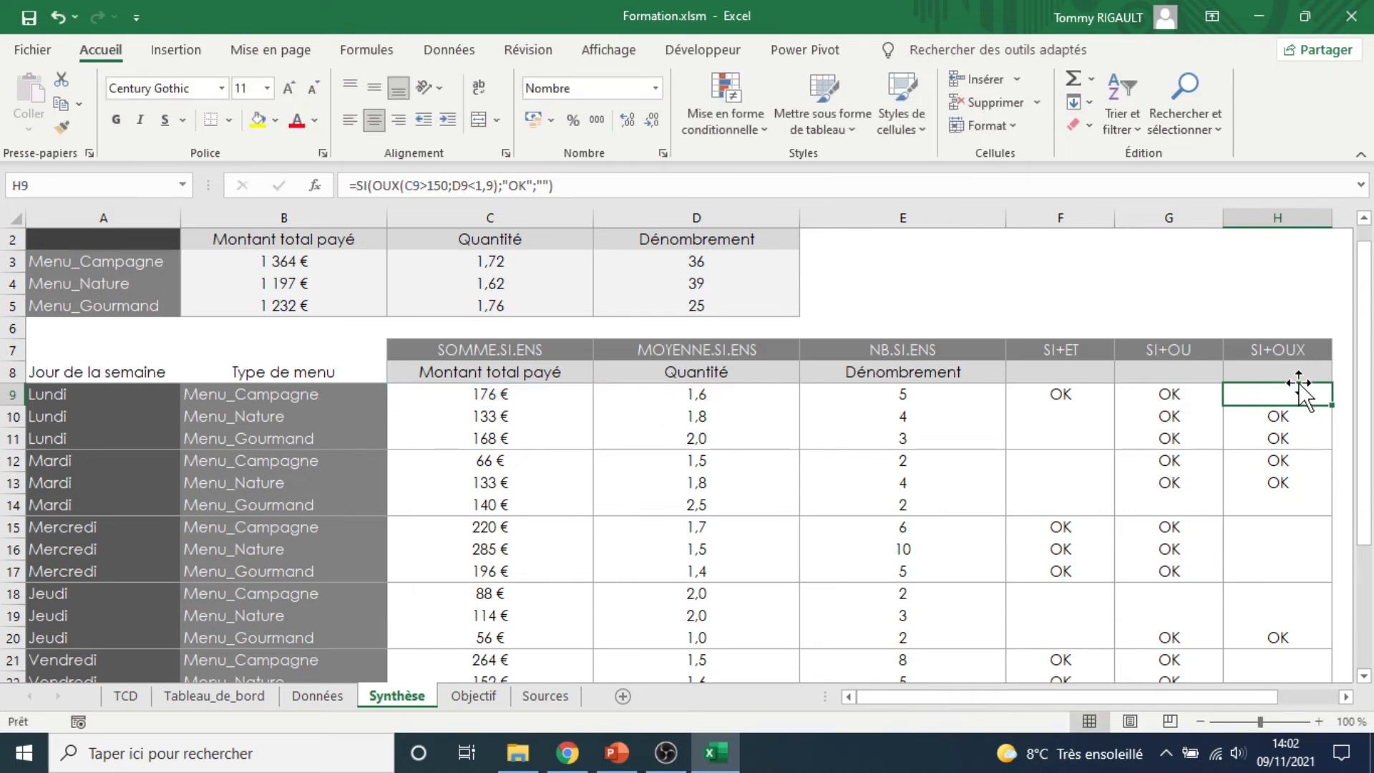
scroll(1310, 408, "down", 5)
scroll(1301, 387, "up", 5)
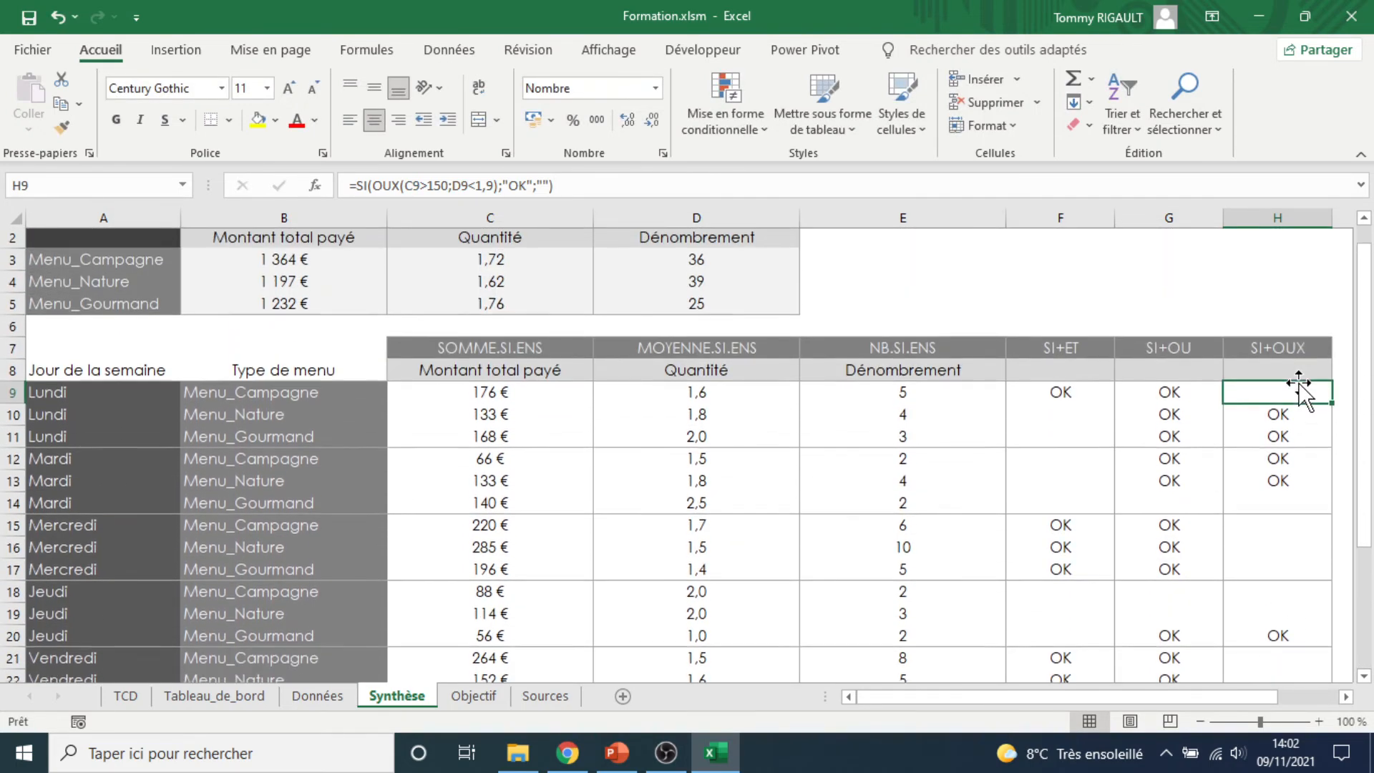
Review the OUX logical test in the H9 formula, including its conditions C9>150 and D9<1,9, without editing it
left_click(1311, 345)
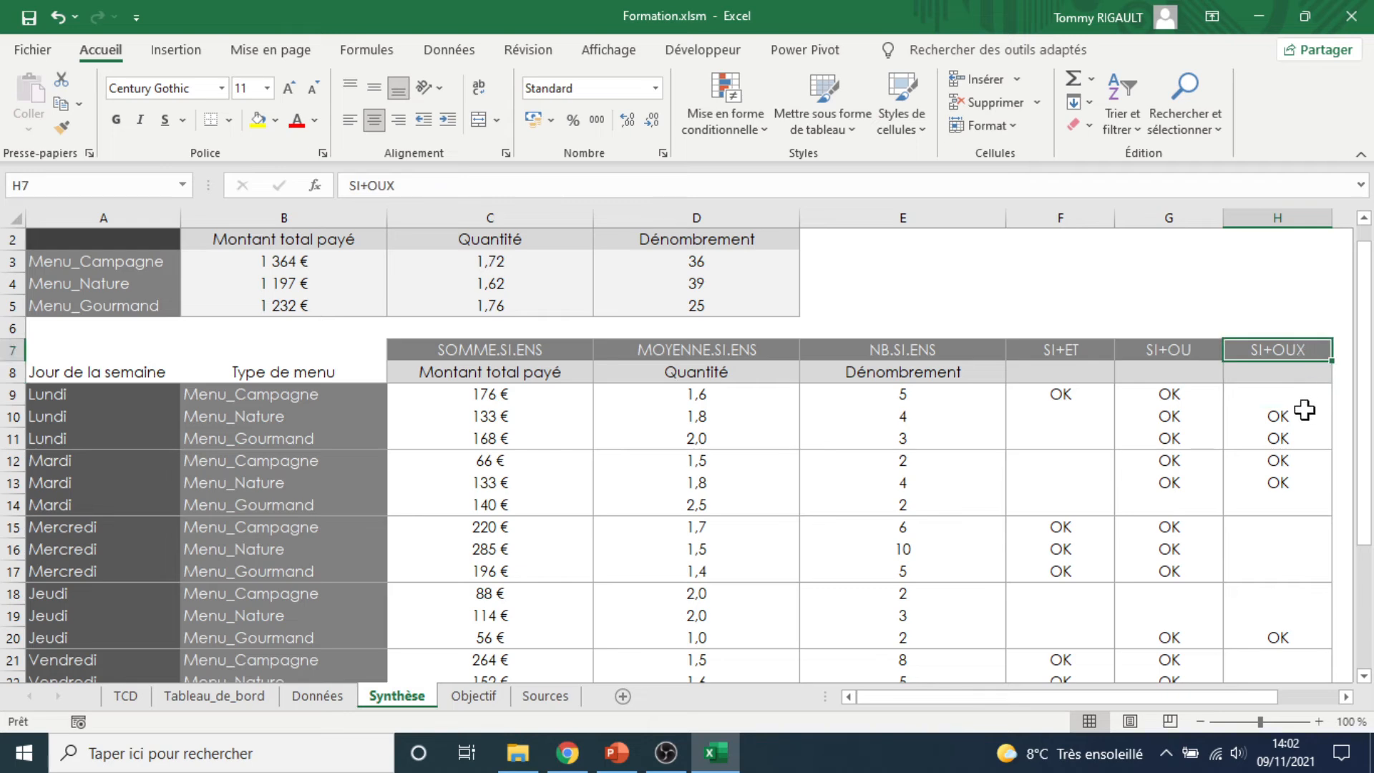
left_click(1286, 394)
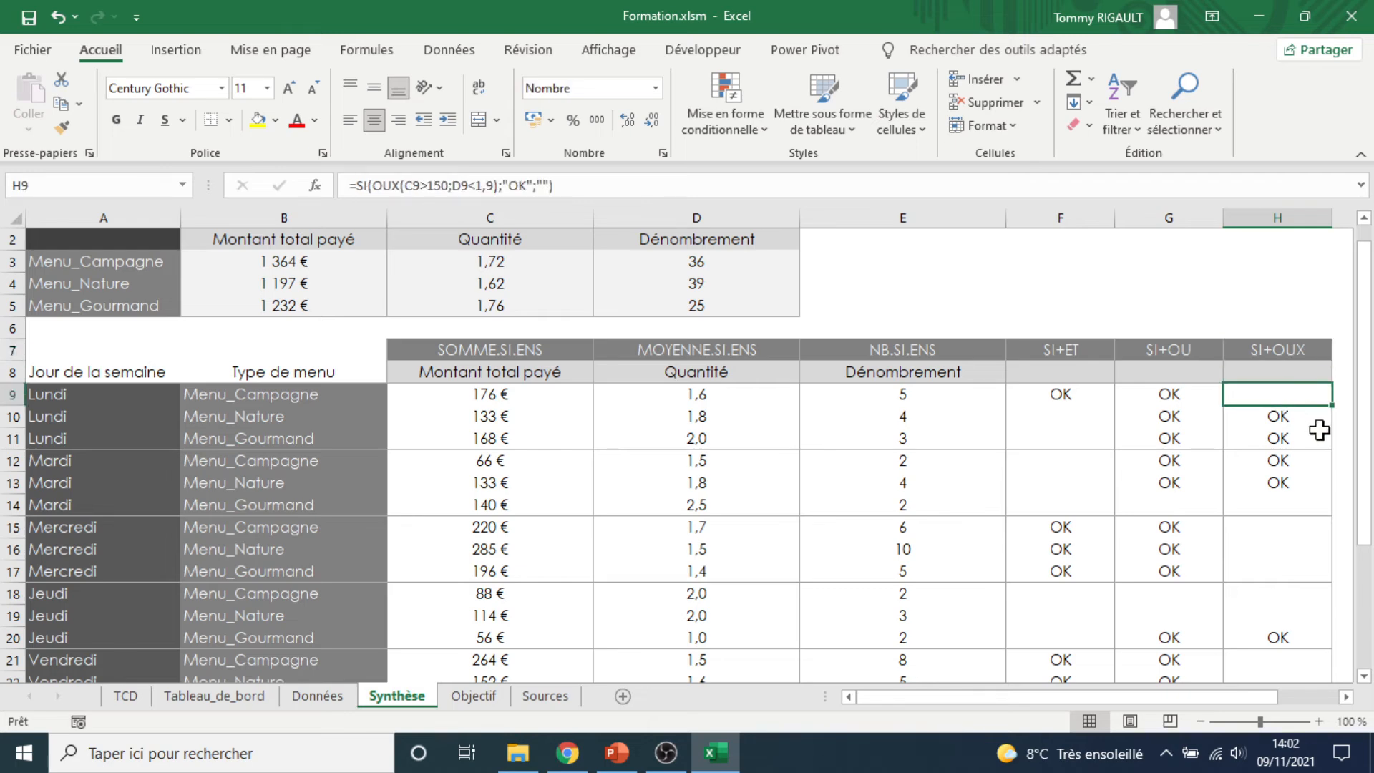
left_click(466, 188)
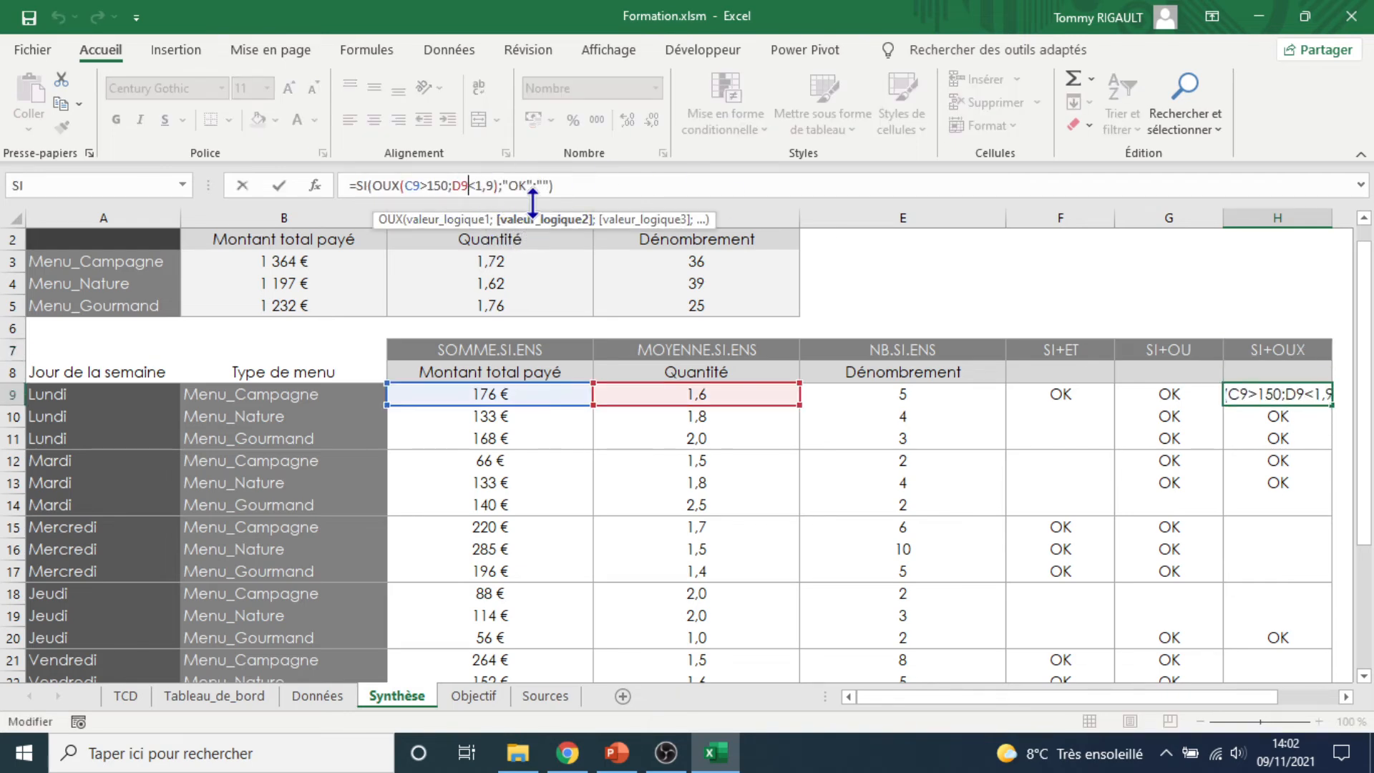
left_click_drag(499, 185, 373, 188)
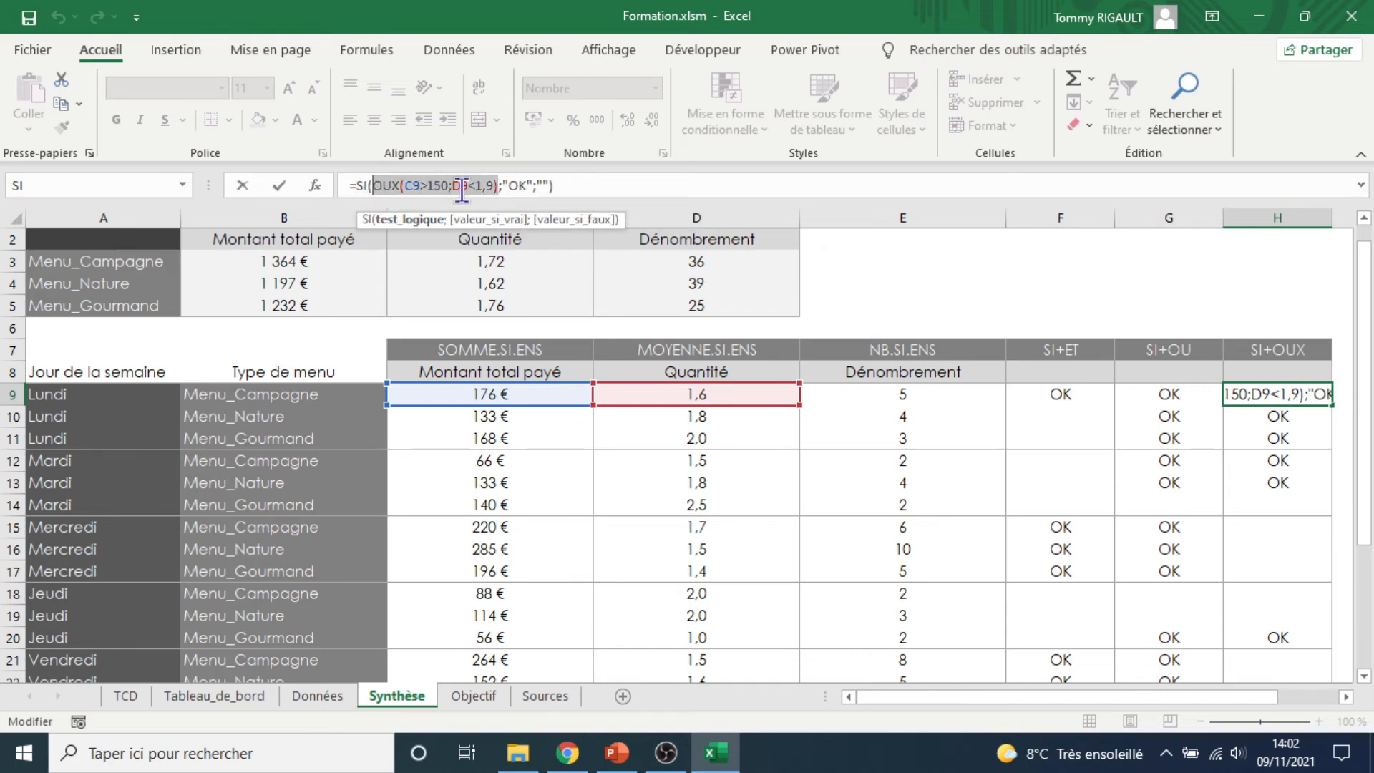
left_click(449, 187)
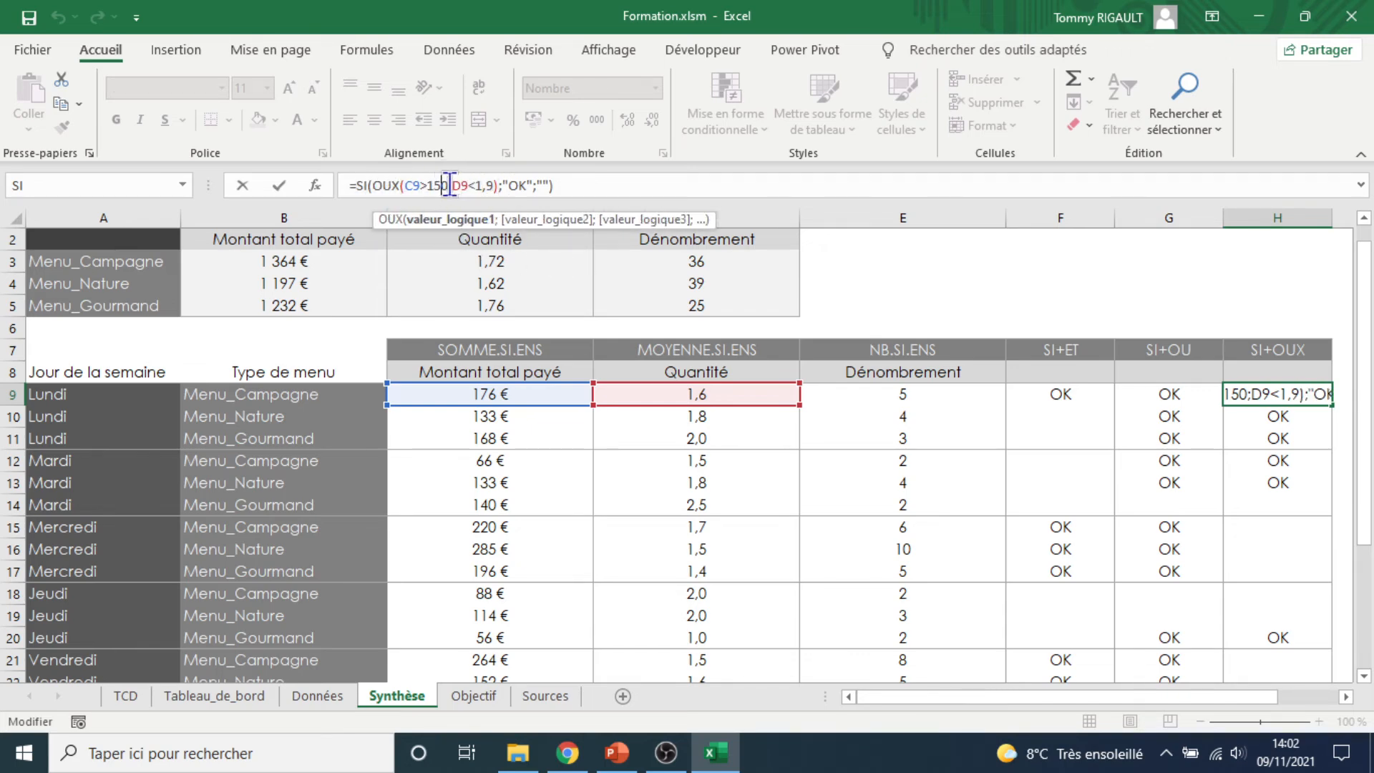
left_click_drag(449, 186, 418, 186)
type(";")
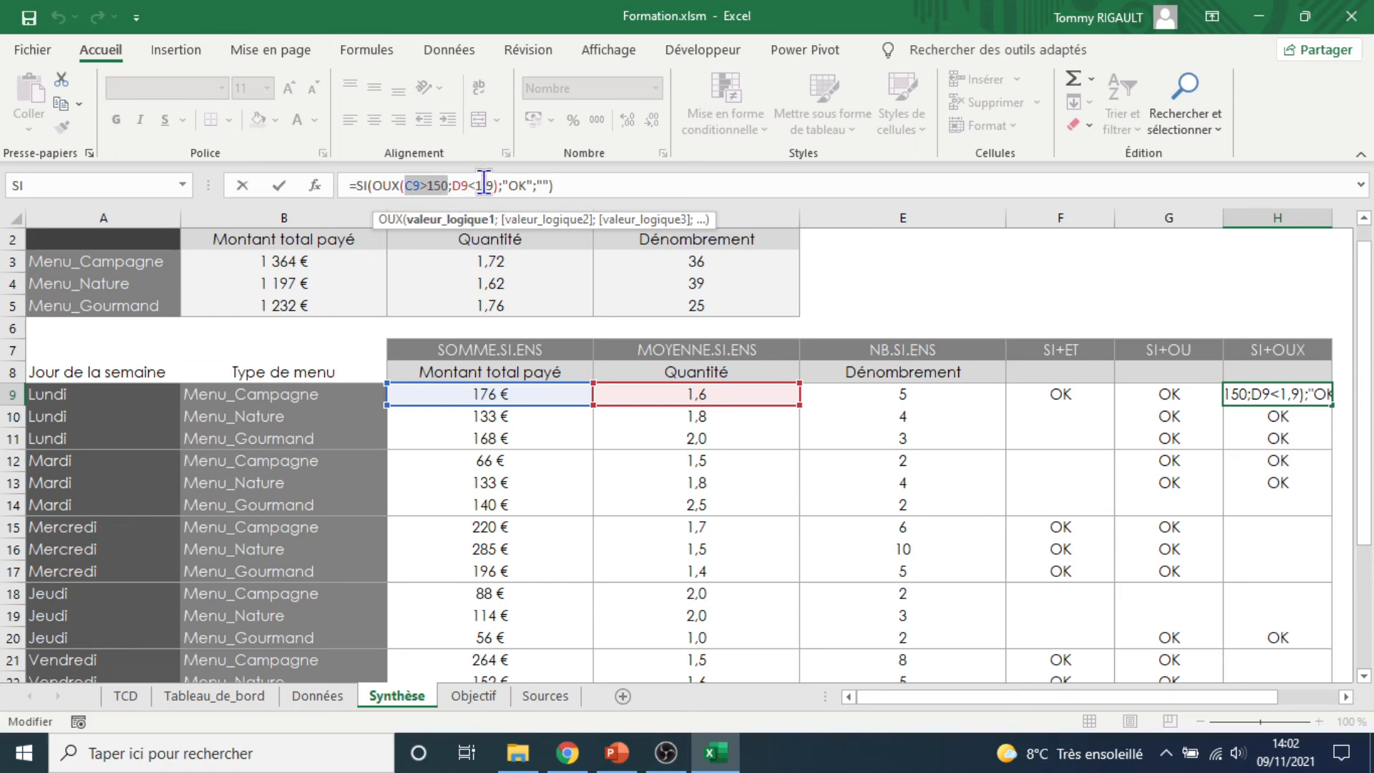
left_click_drag(496, 184, 454, 184)
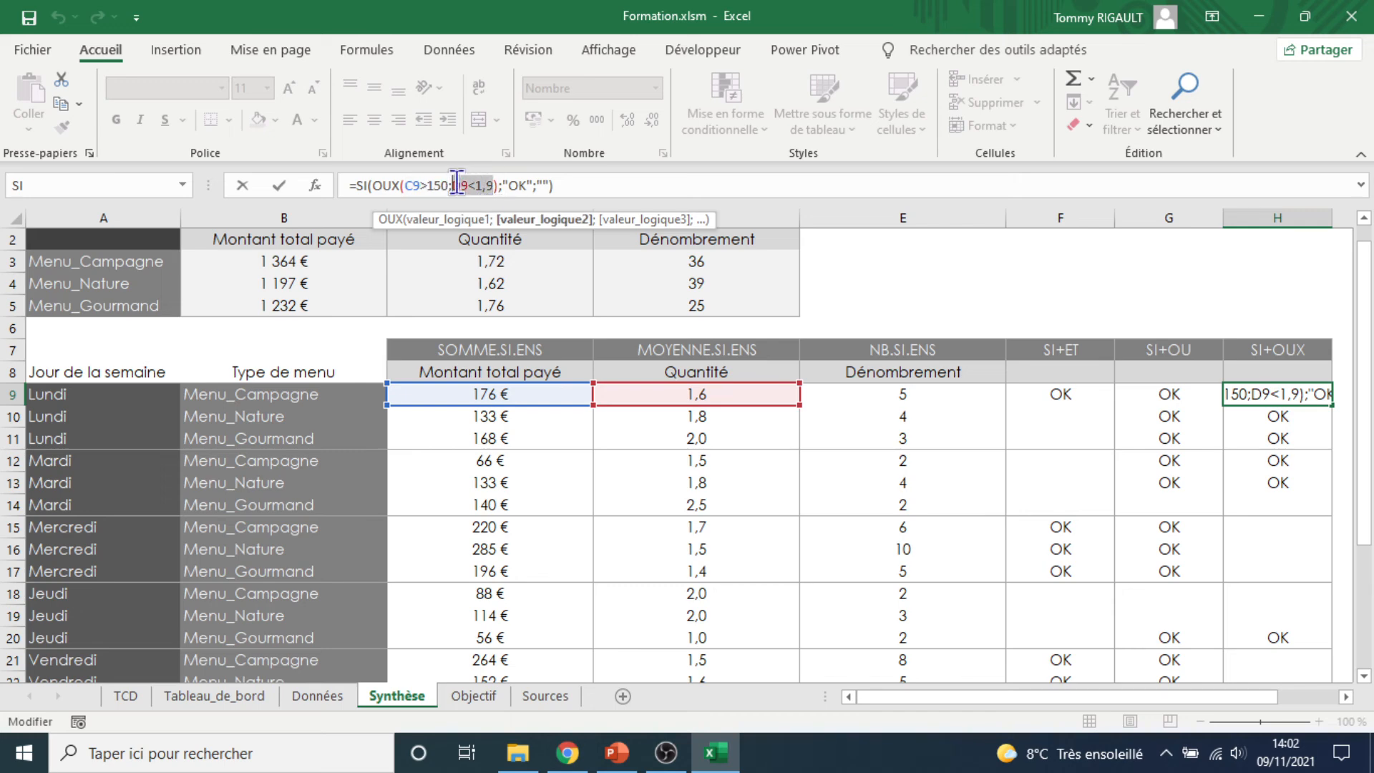
left_click(500, 184)
type(";")
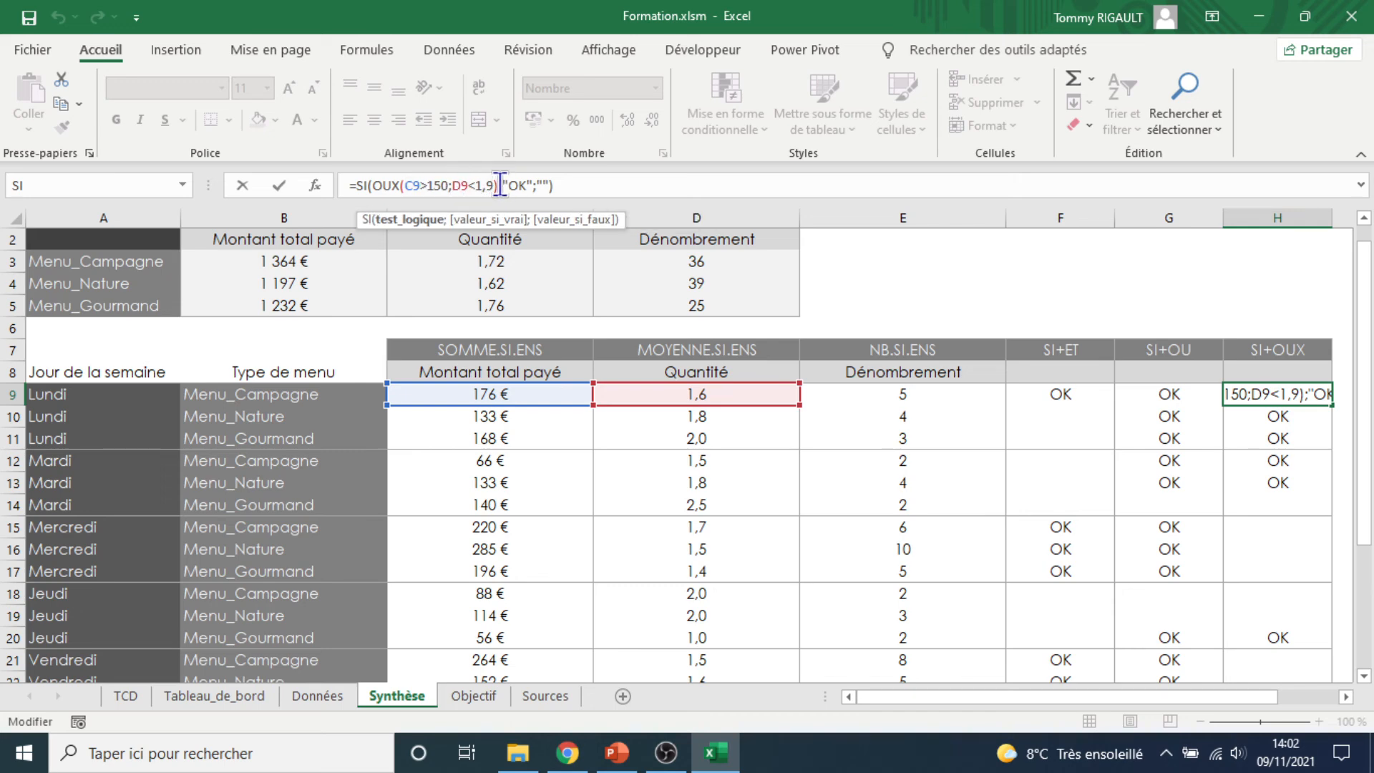
left_click(586, 188)
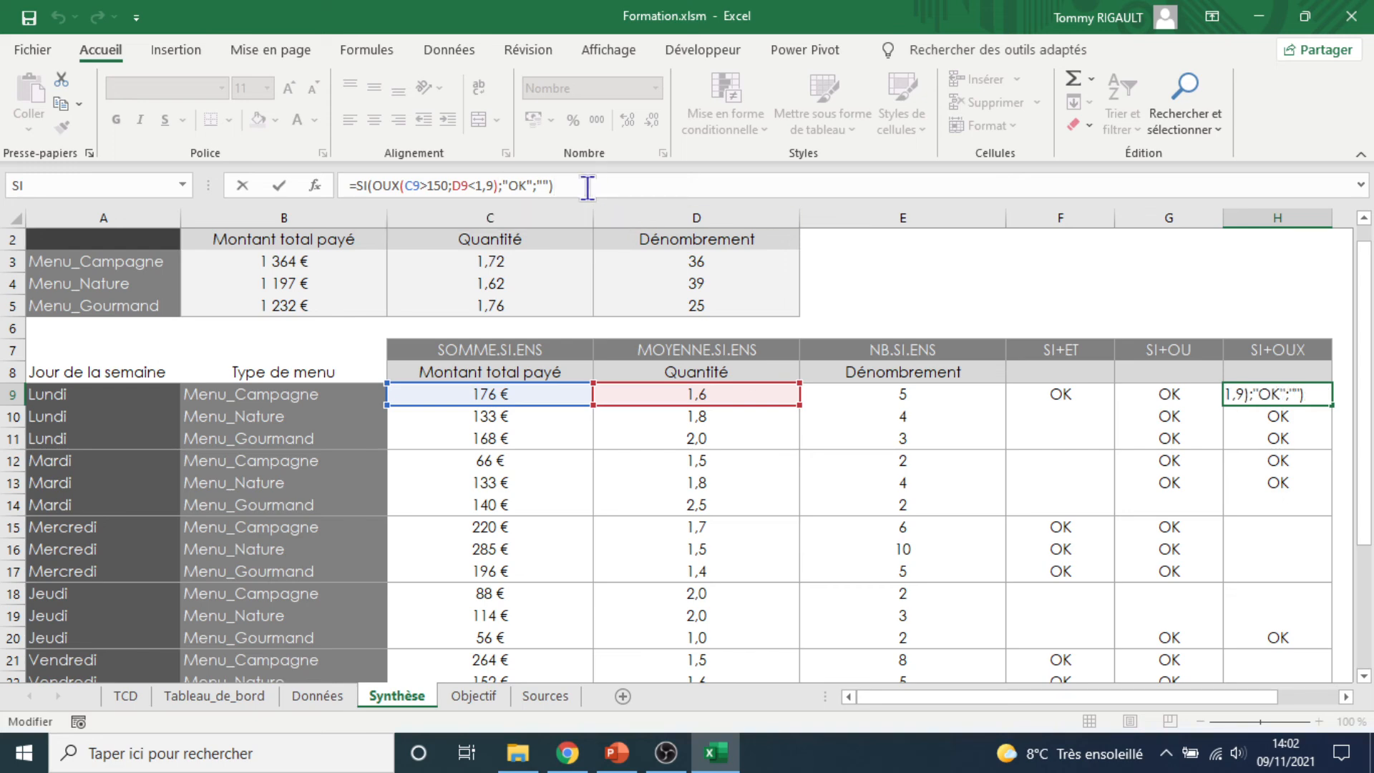
key("Return")
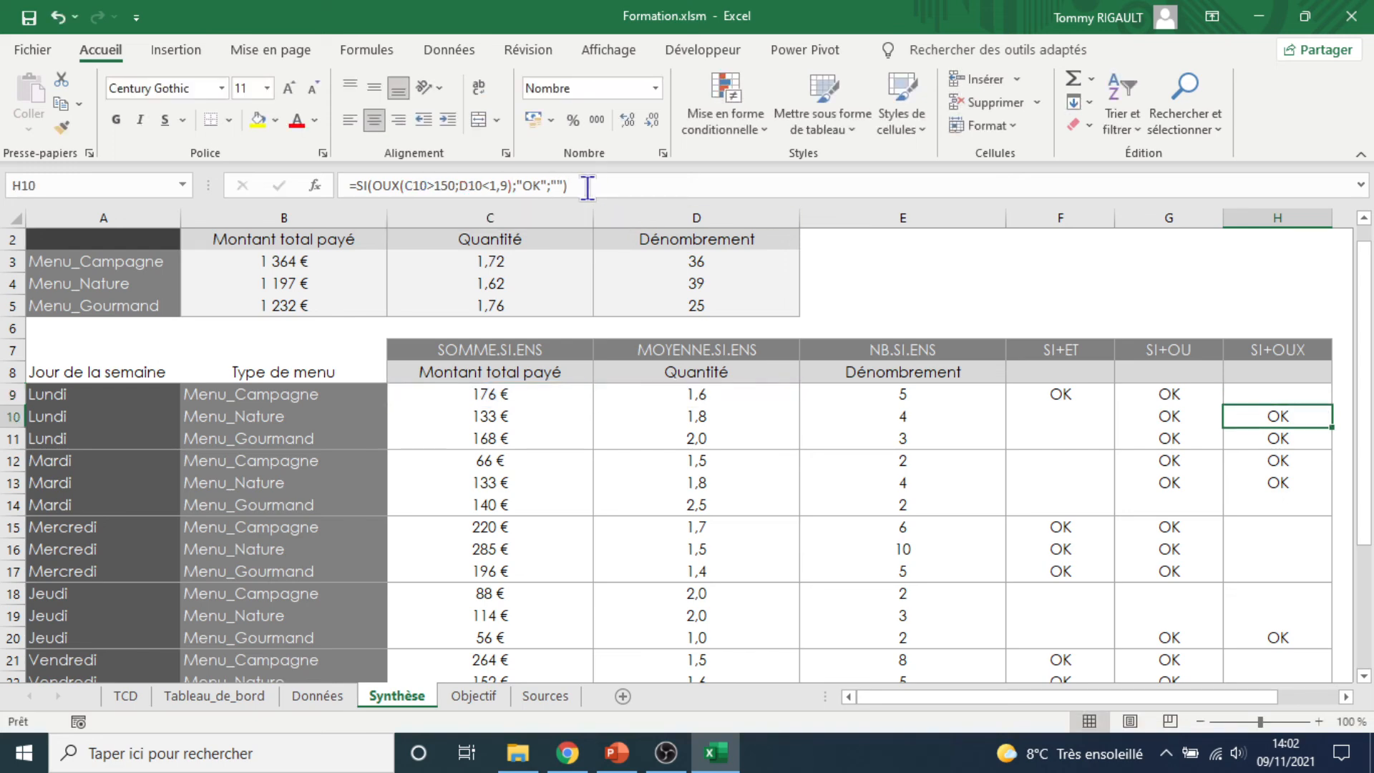
Select the SI+ET, SI+OU and SI+OUX results in F9:H29 to review them together
left_click(1312, 395)
left_click(1309, 416)
left_click_drag(1045, 391, 1274, 632)
scroll(1273, 632, "up", 4)
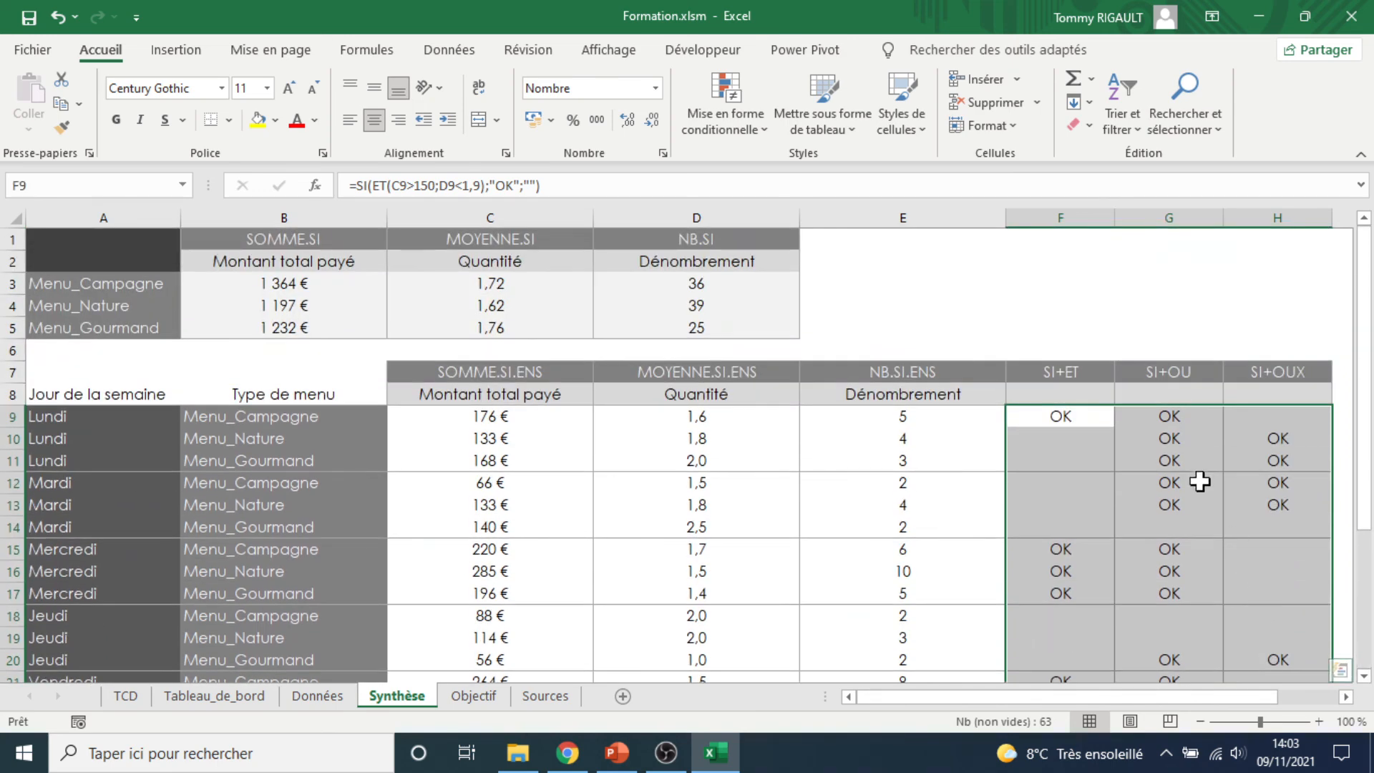
Examine how OU is nested as the logical test of SI in G9, checking both of its conditions without editing them
left_click(1153, 416)
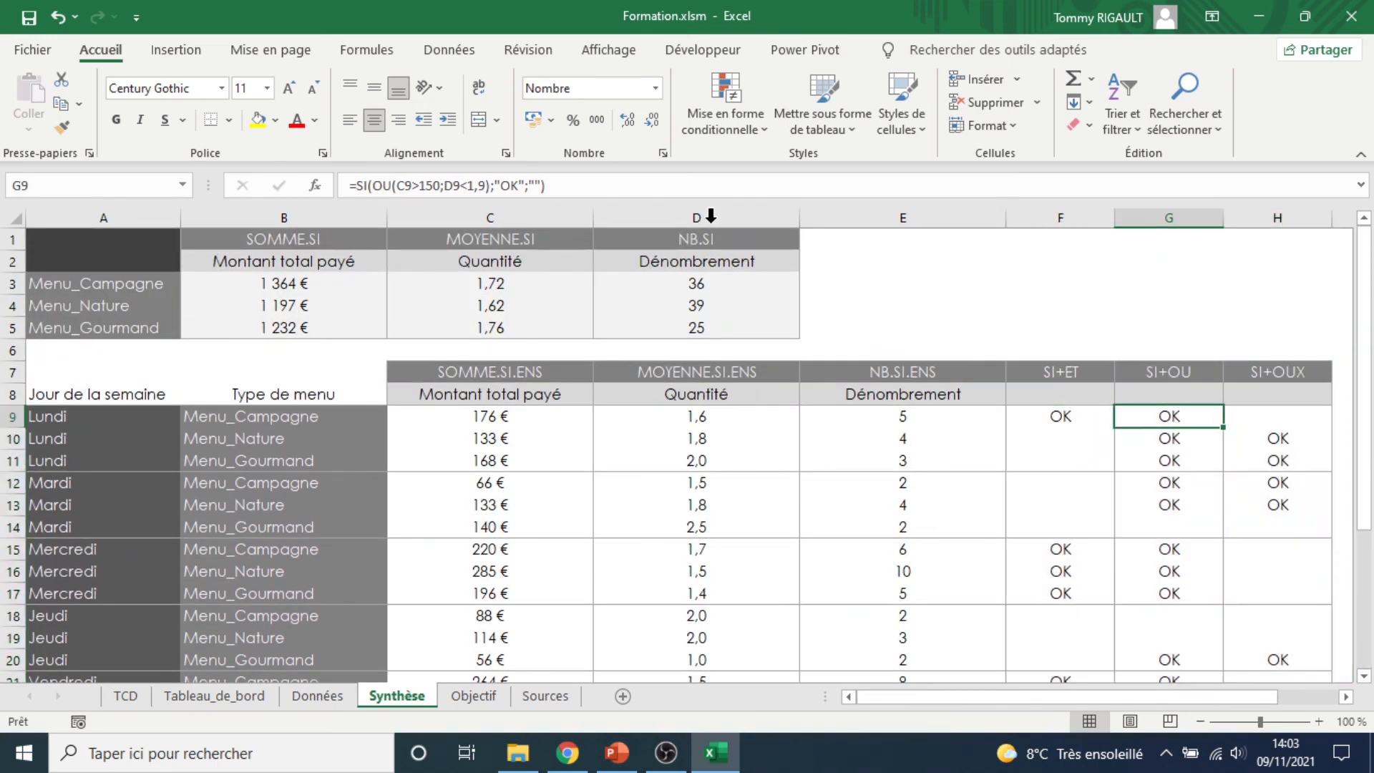
left_click(382, 185)
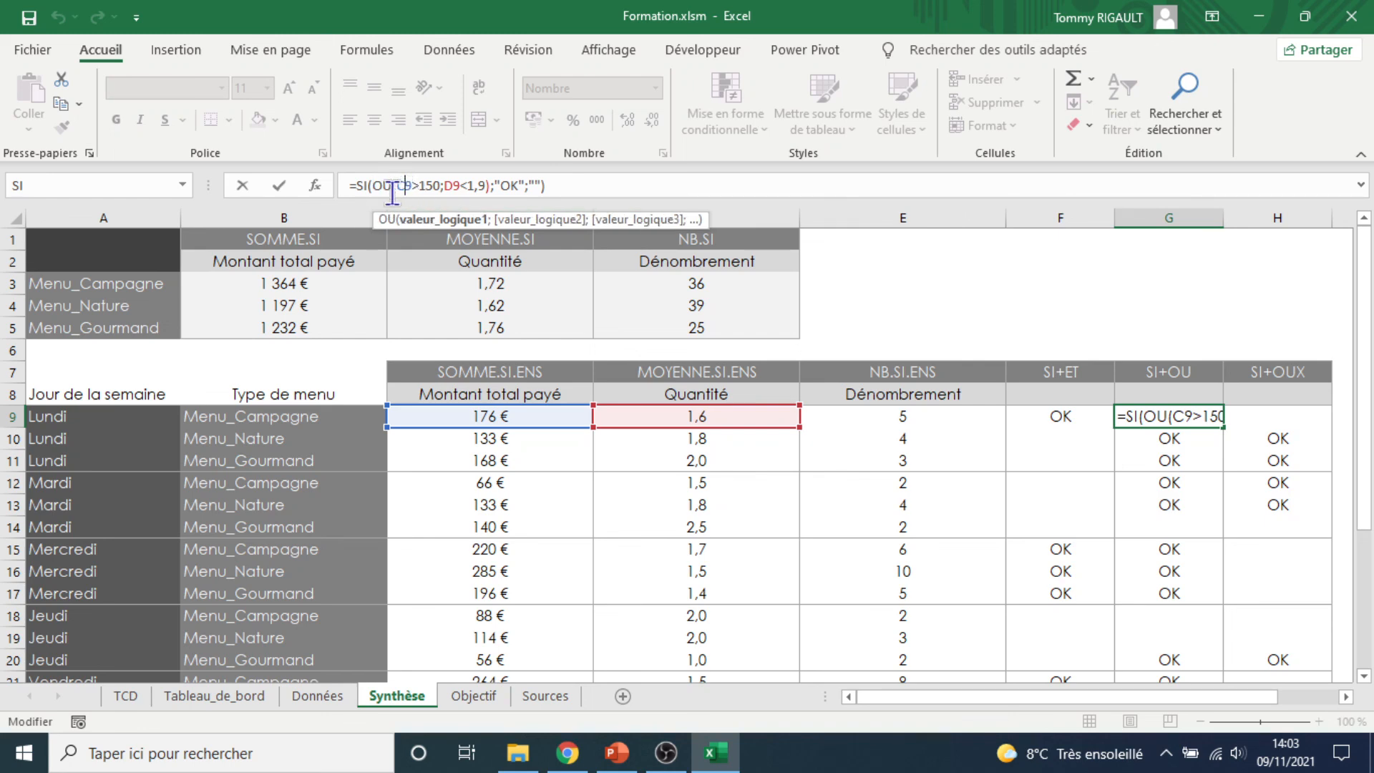
left_click(384, 185)
left_click(410, 186)
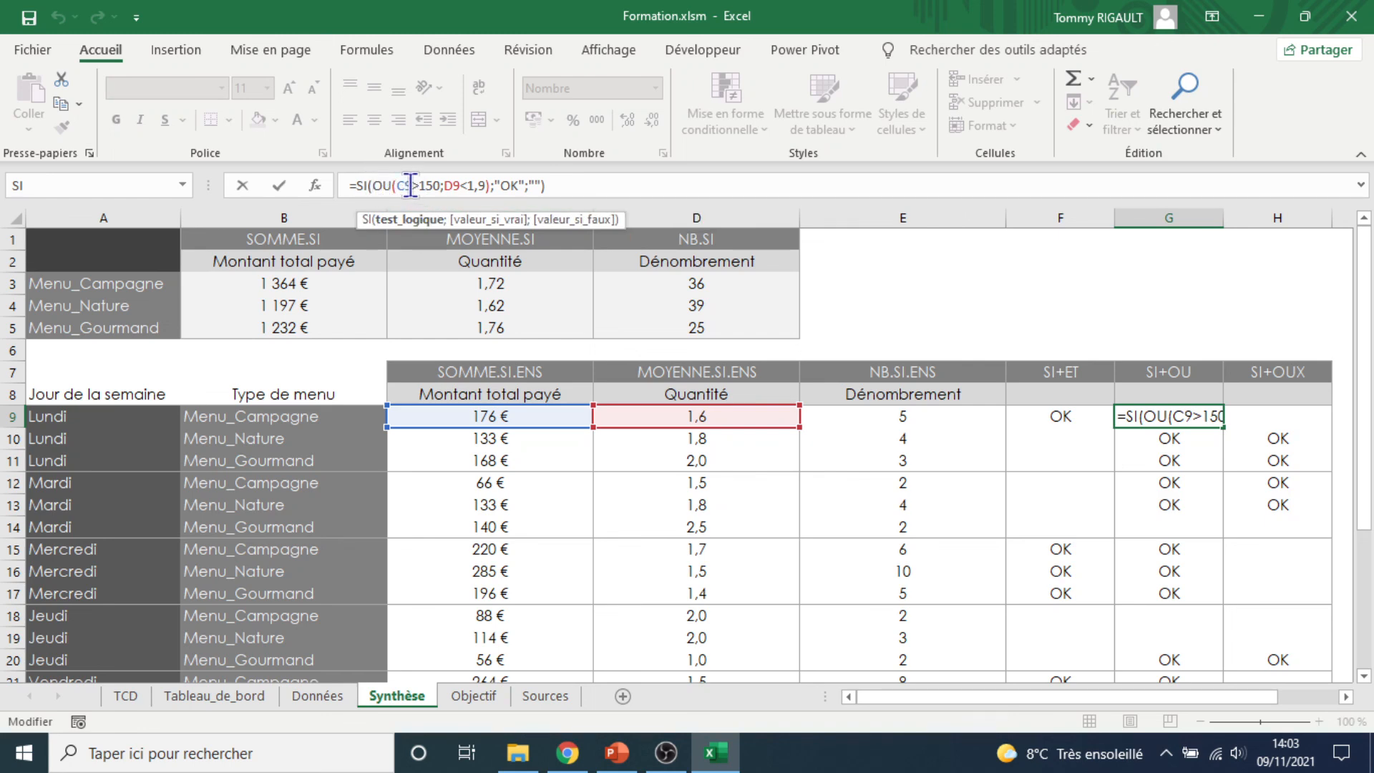
left_click(404, 185)
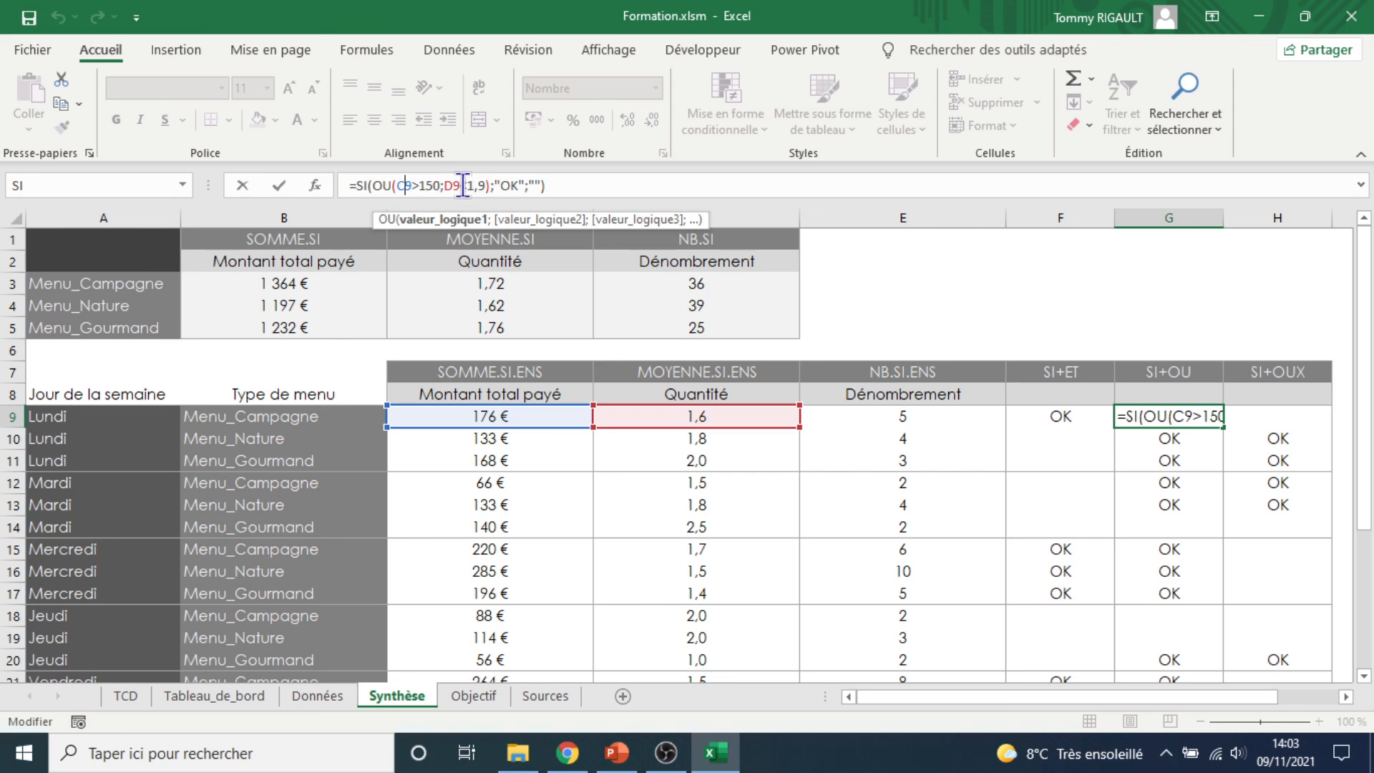
left_click(462, 185)
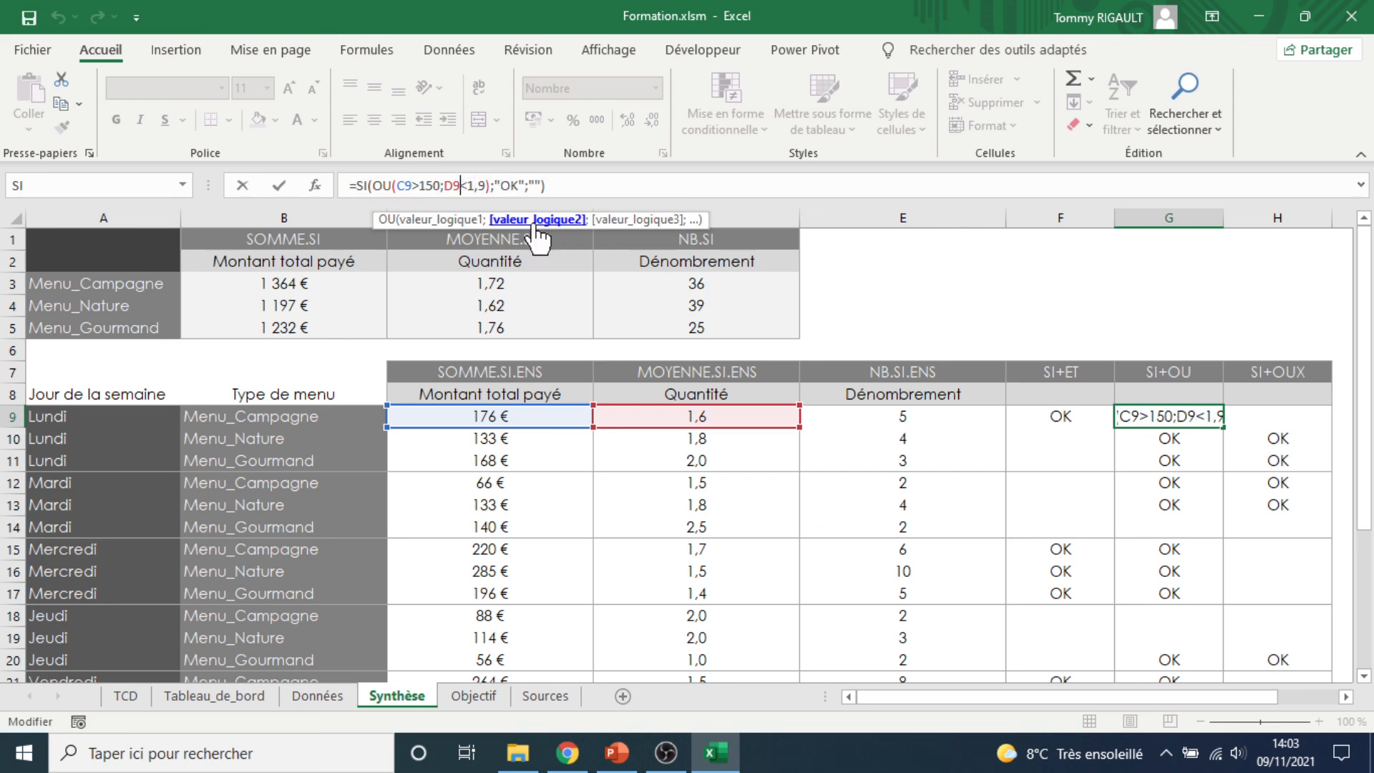
left_click(432, 185)
left_click(383, 185)
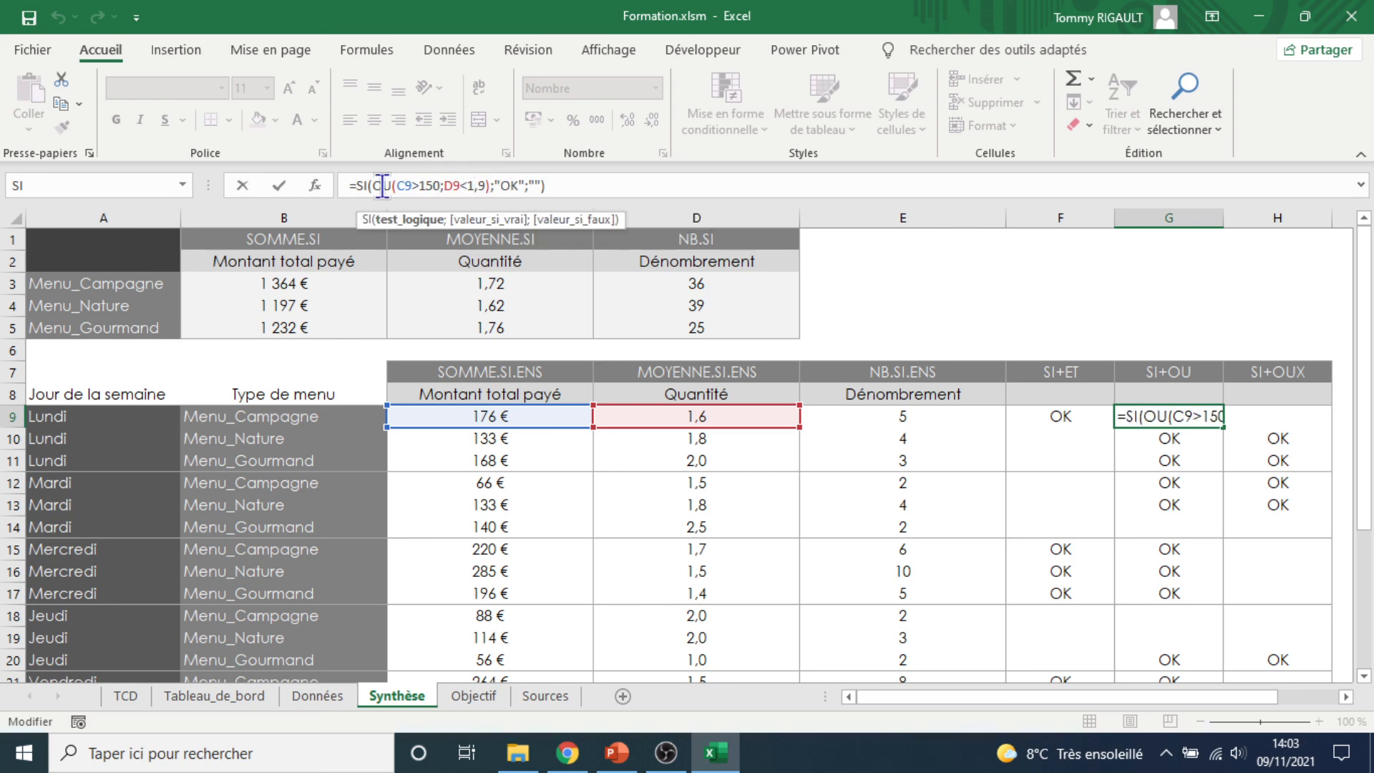
left_click(564, 186)
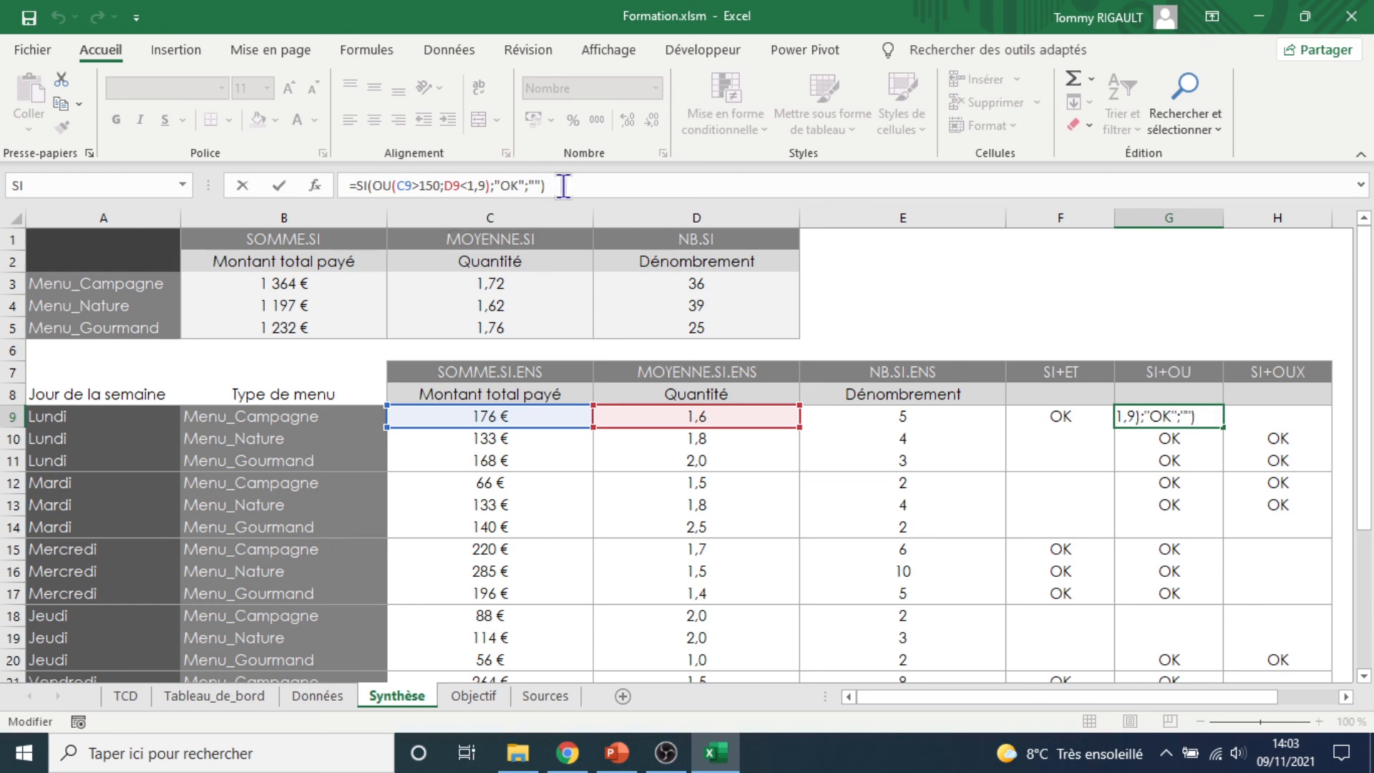
key("Return")
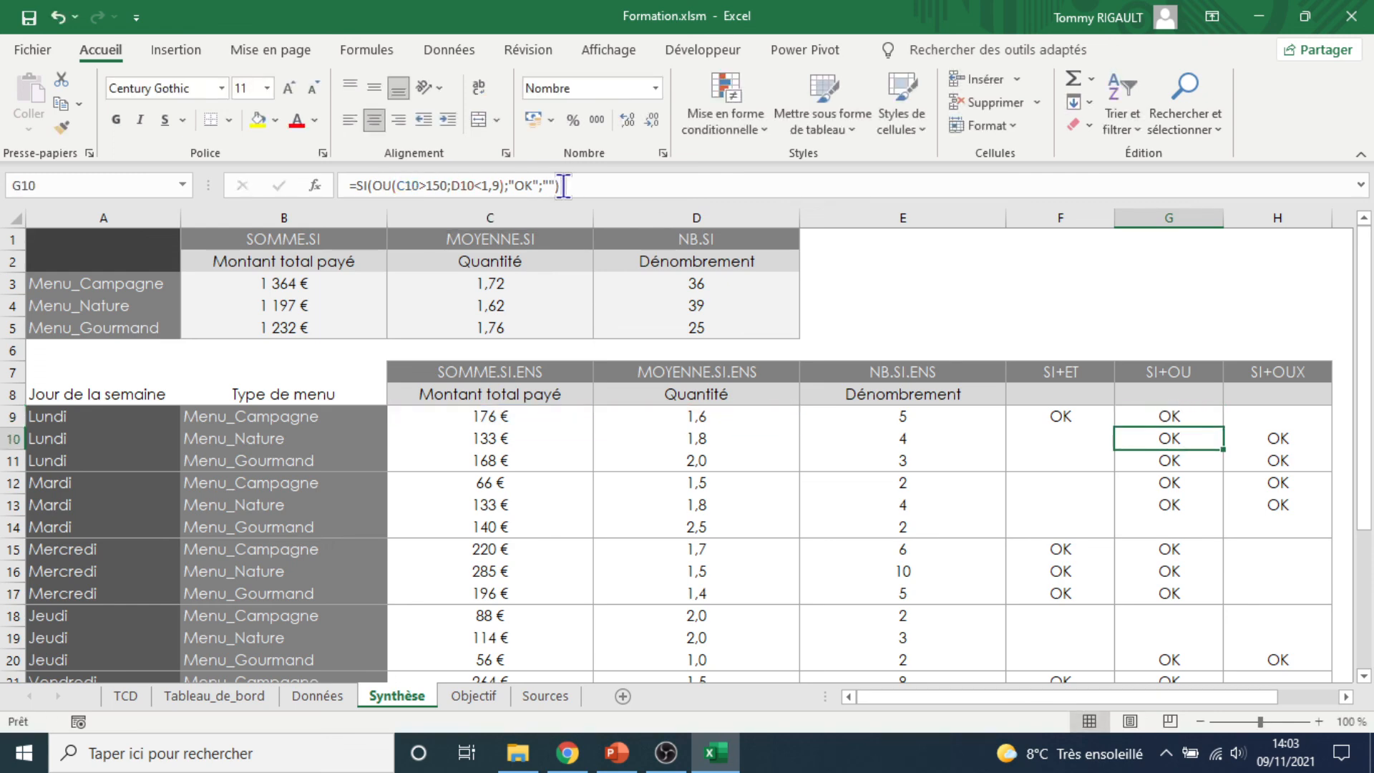